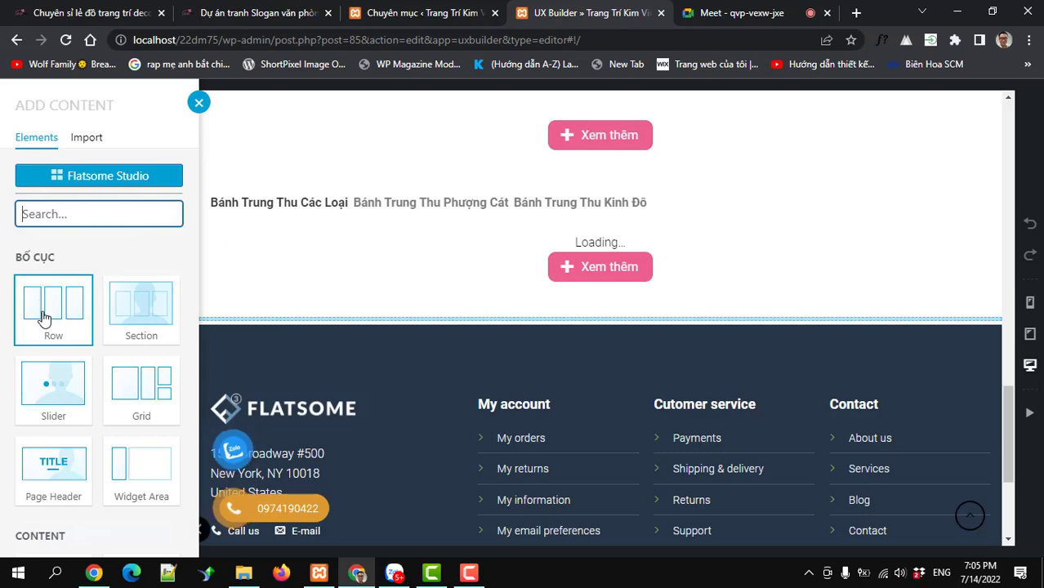
# Add a Section element with the default (Mặc định) preset at the end of the page content.
pyautogui.click(139, 296)
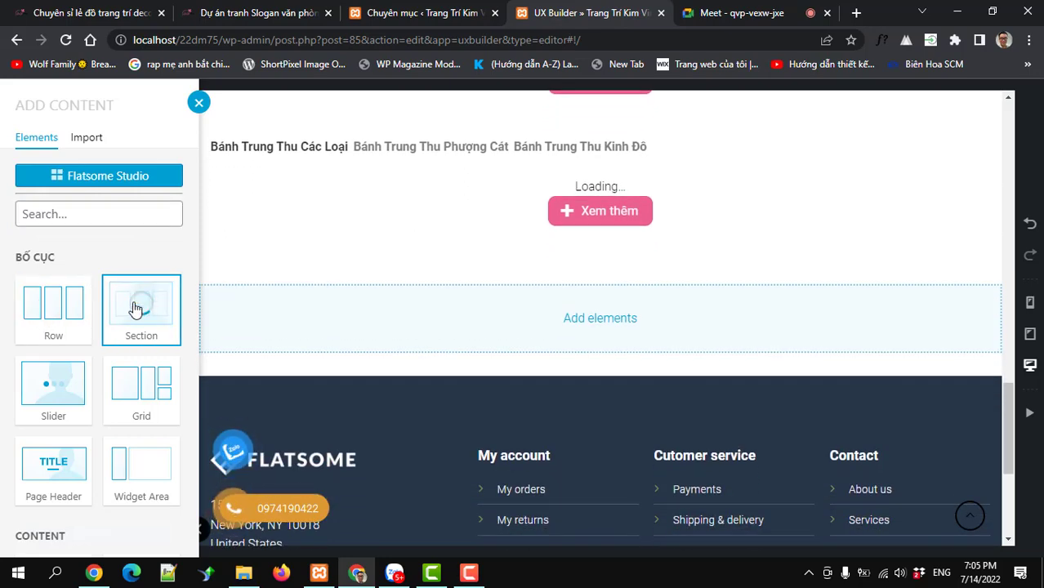
pyautogui.scroll(-15, 137, 343)
pyautogui.scroll(5, 127, 404)
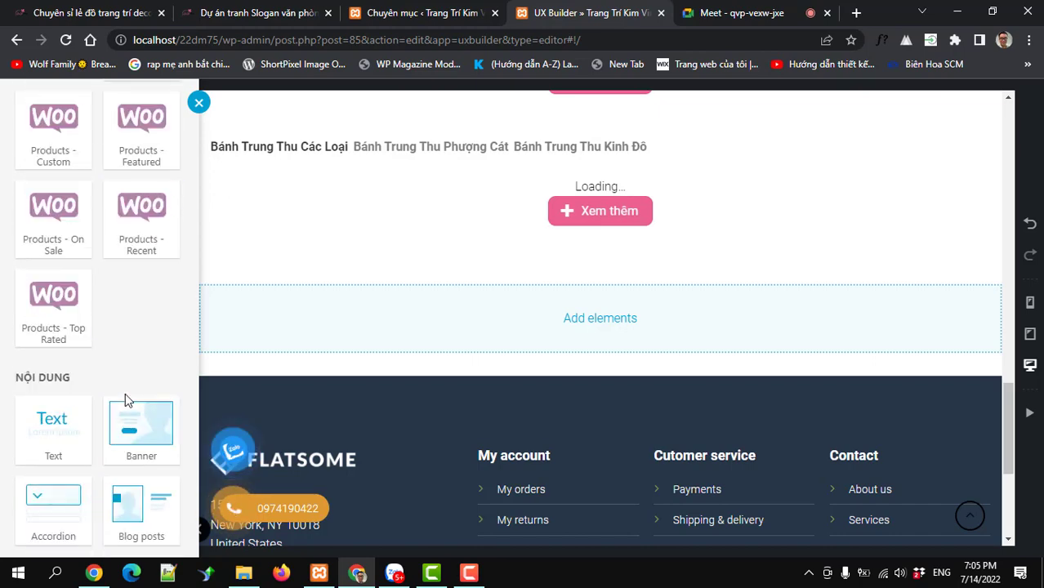
pyautogui.scroll(10, 127, 383)
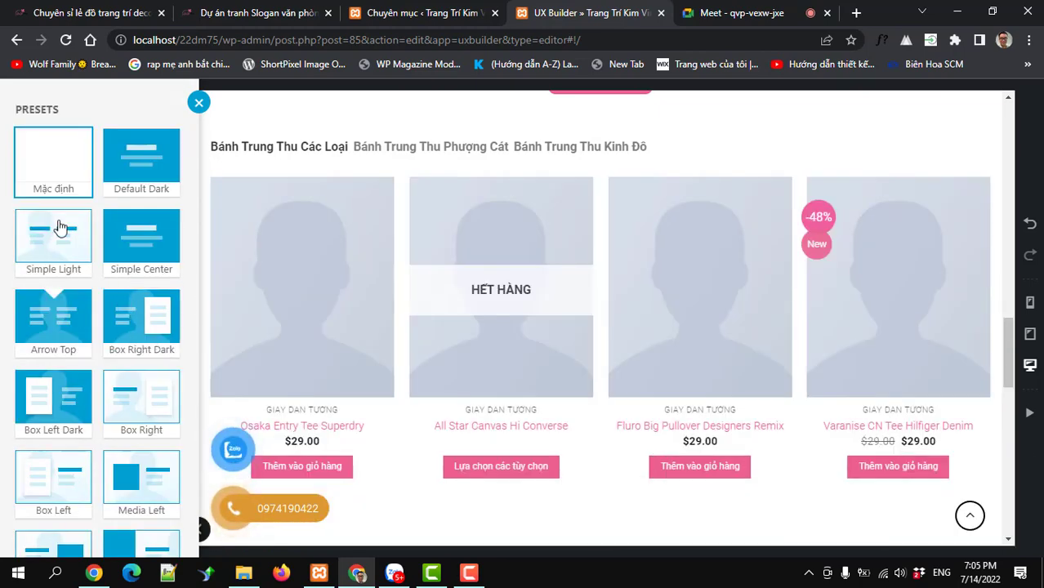
pyautogui.scroll(-4, 94, 376)
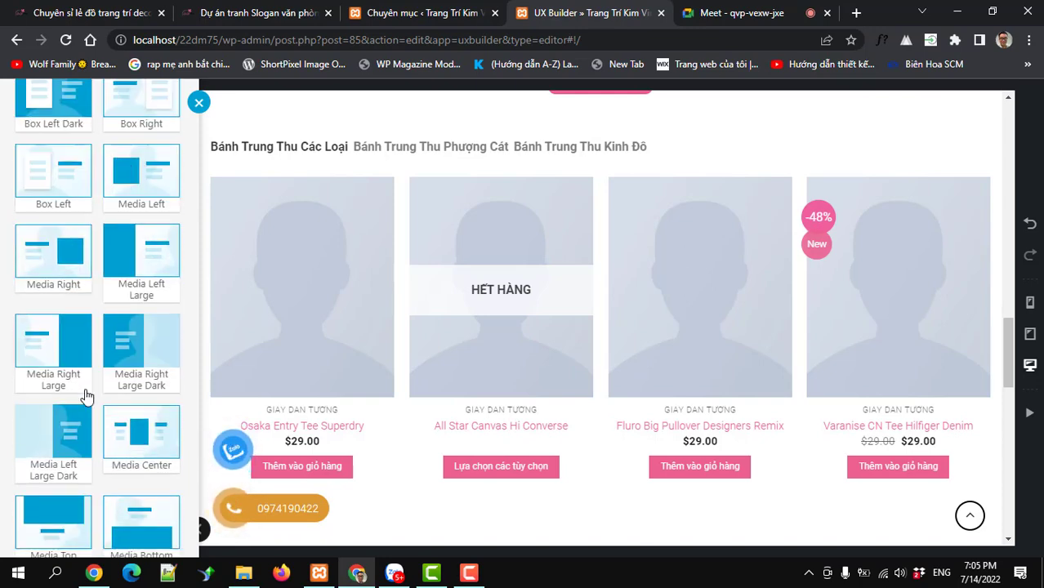
pyautogui.click(84, 404)
pyautogui.click(81, 520)
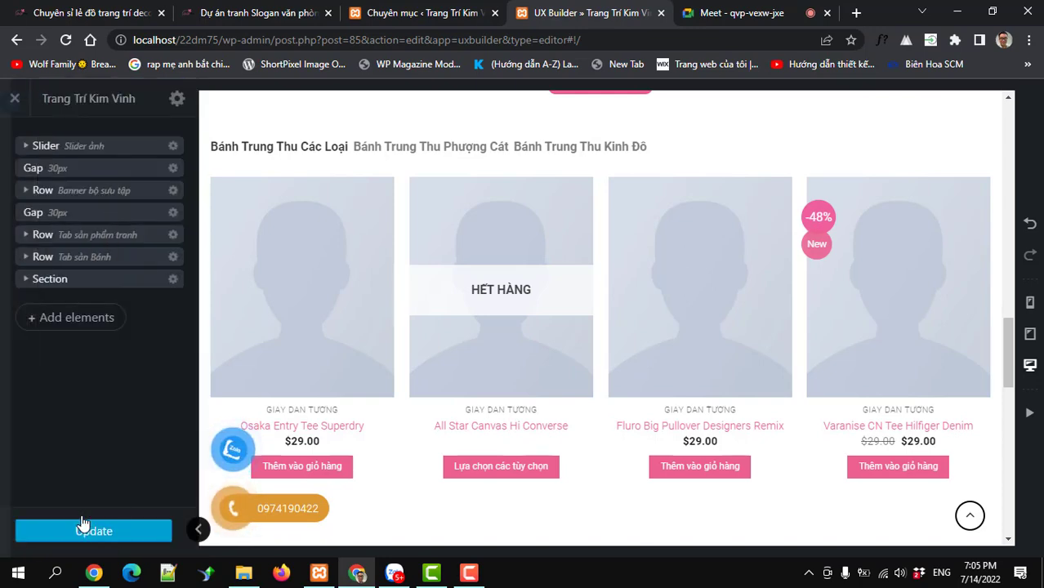
# Set the new section's admin label to "Ảnh Khách Hàng Lala" and expand the section in the structure.
pyautogui.click(49, 278)
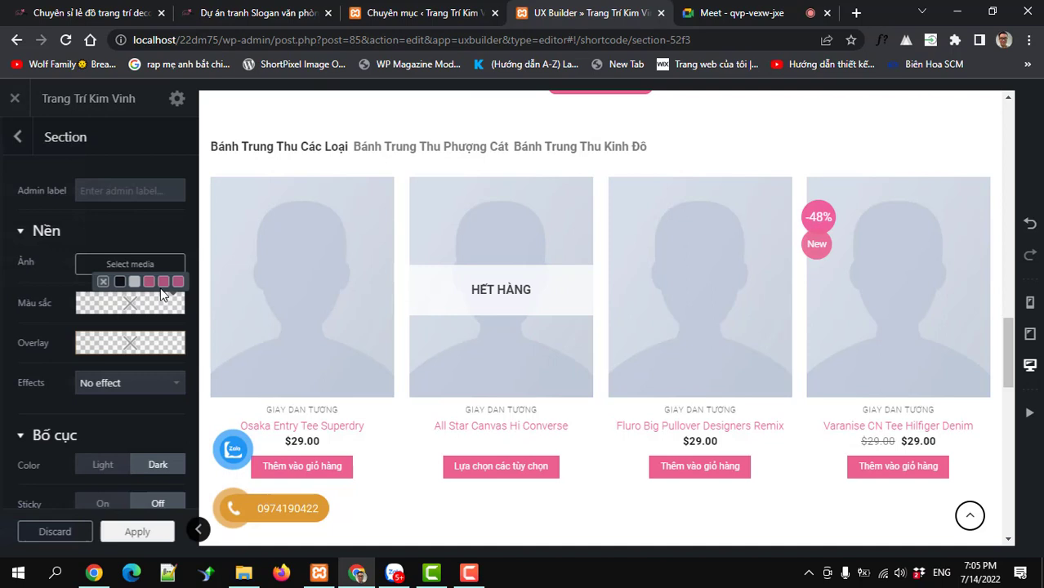
pyautogui.click(97, 193)
pyautogui.write('Ảnh Khách Hàng Lala')
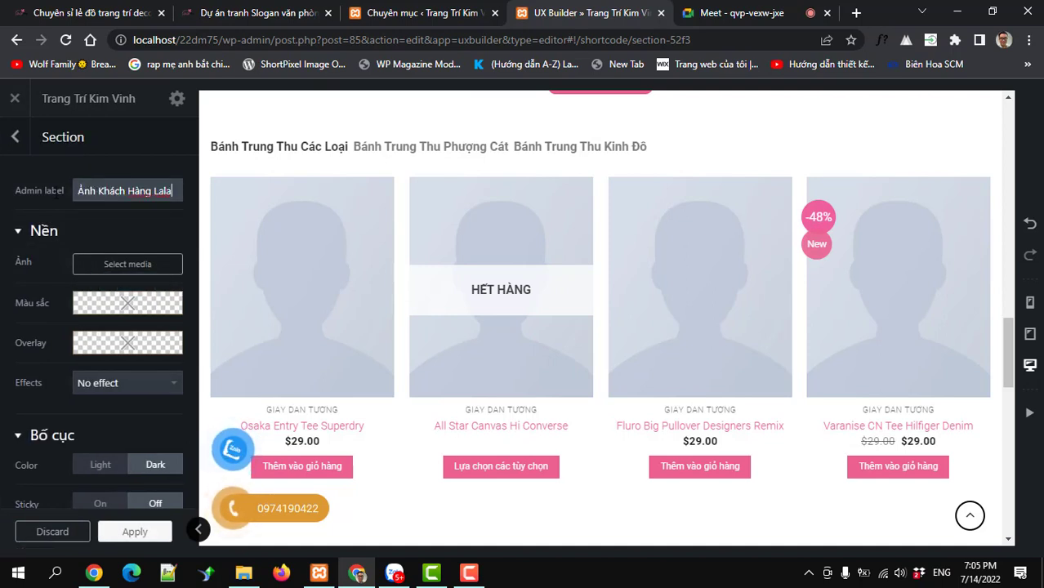
pyautogui.click(136, 531)
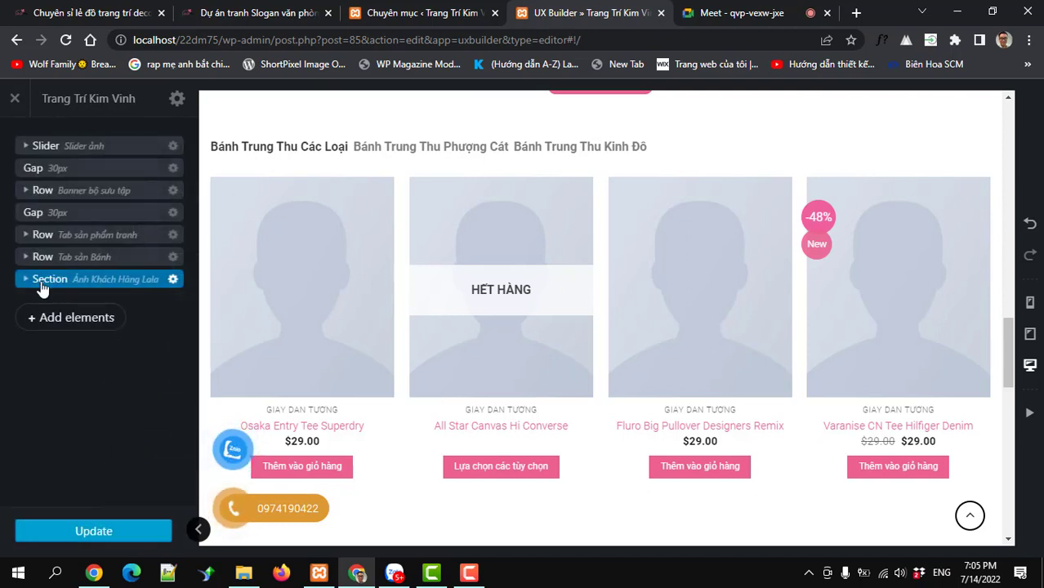
pyautogui.click(25, 281)
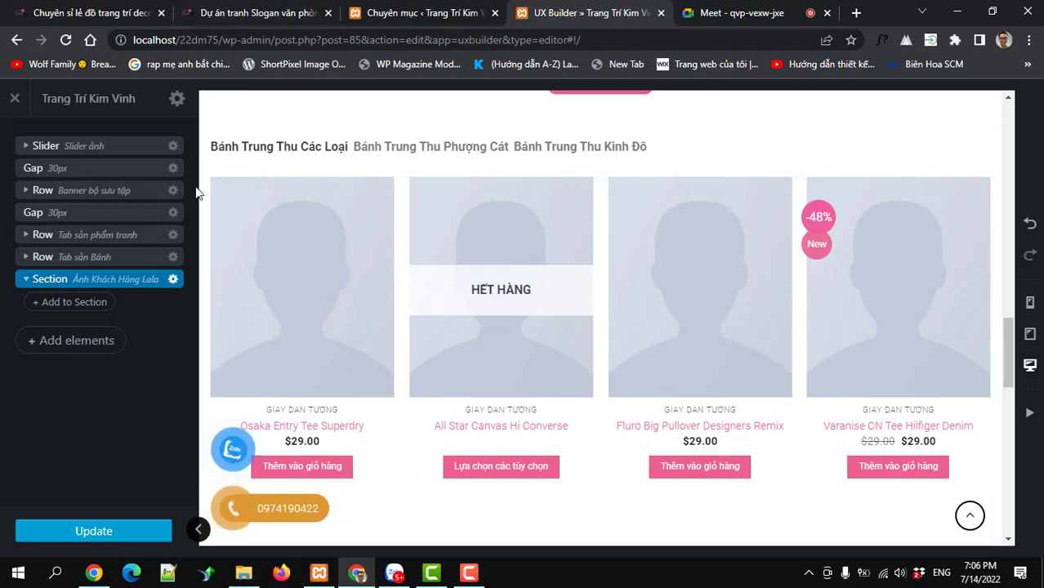
# On the lala.com.vn reference page, copy the heading "Ảnh Khách Hàng Lala" above the customer photos.
pyautogui.click(89, 13)
pyautogui.scroll(5, 534, 237)
pyautogui.scroll(-13, 543, 245)
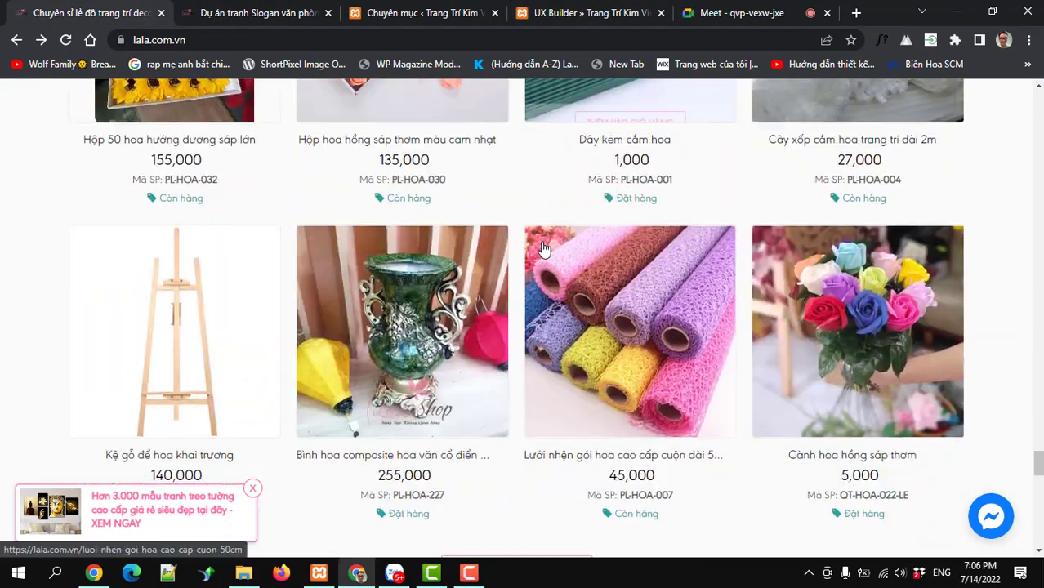
pyautogui.scroll(-10, 543, 248)
pyautogui.tripleClick(515, 118)
pyautogui.hotkey('ctrl', 'c')
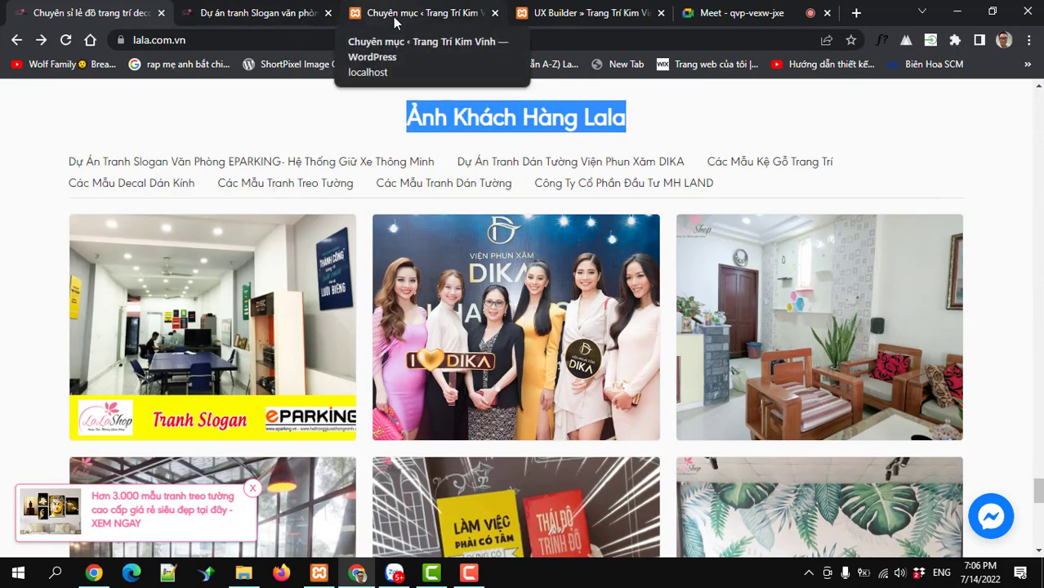
# Back in UX Builder, add a Text element with the Headline preset to the section and open it in the text editor.
pyautogui.click(553, 21)
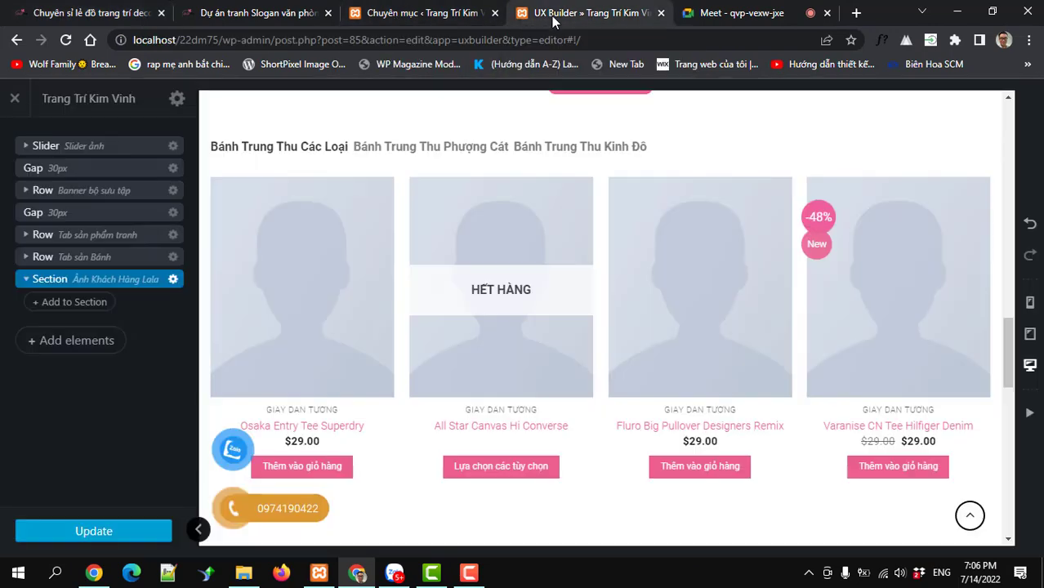
pyautogui.click(71, 303)
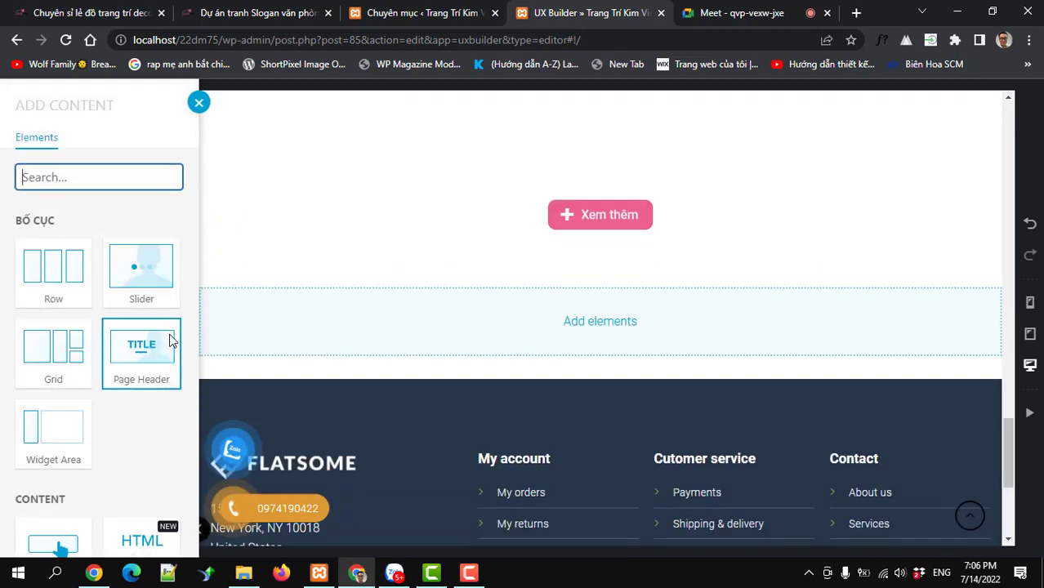
pyautogui.write('tex')
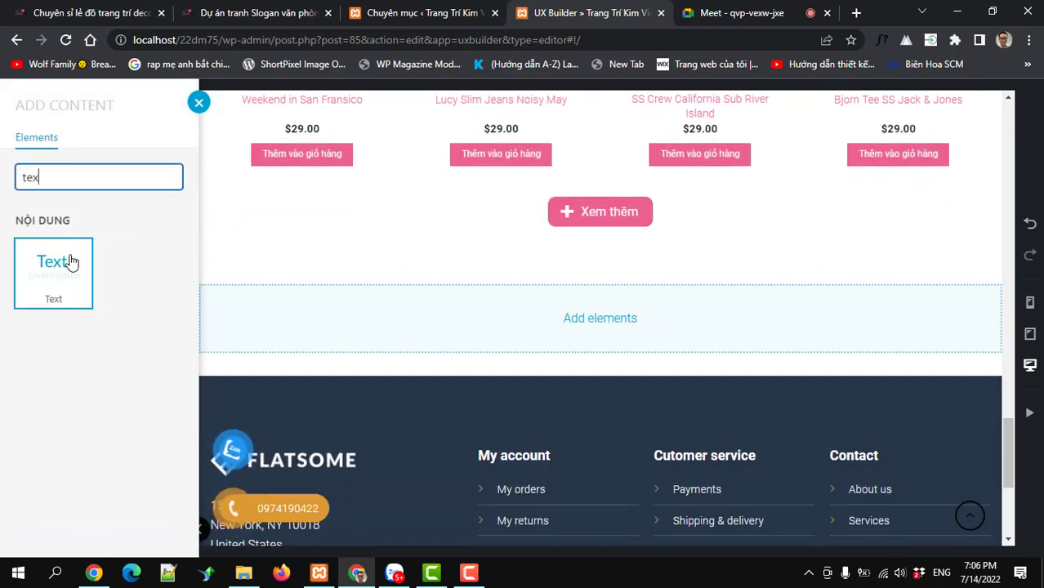
pyautogui.click(70, 261)
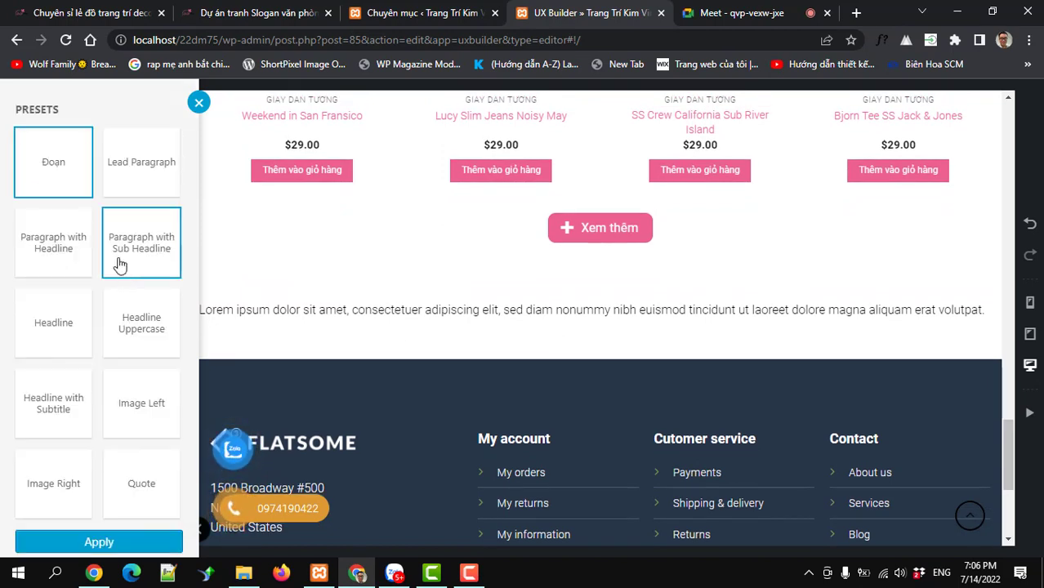
pyautogui.click(52, 324)
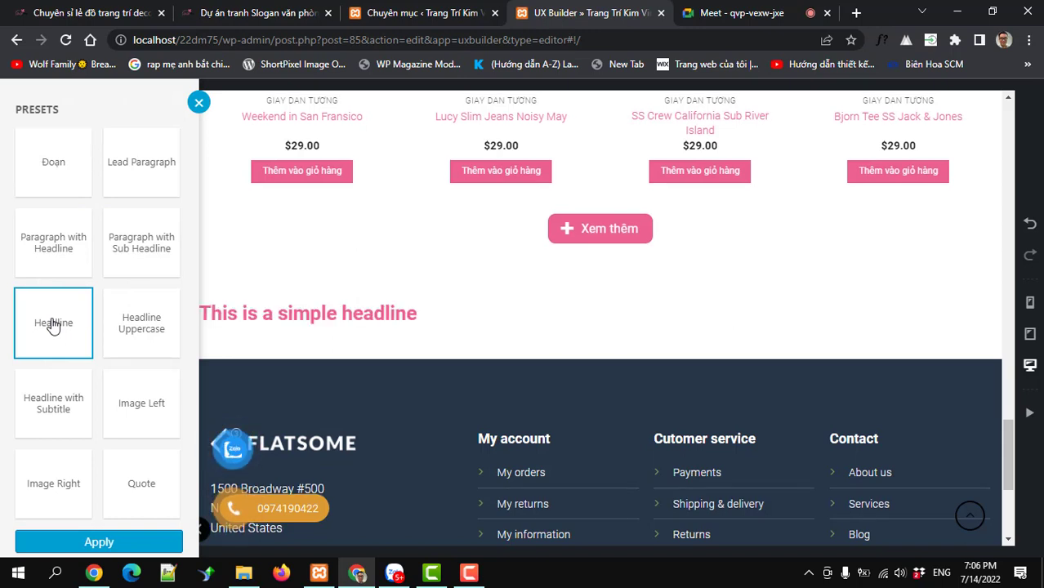
pyautogui.click(97, 541)
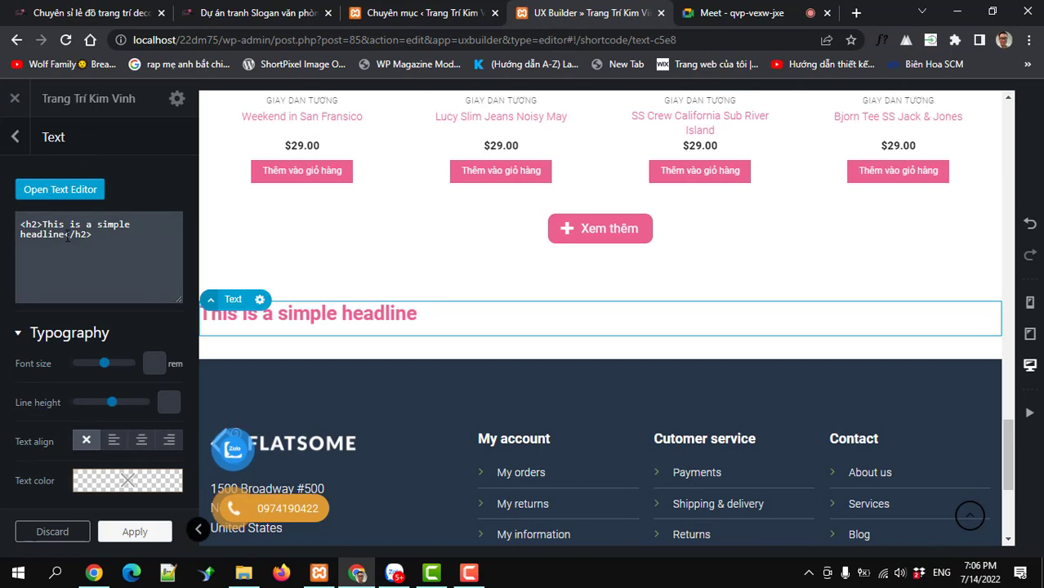
pyautogui.click(59, 189)
pyautogui.moveTo(225, 292); pyautogui.dragTo(26, 289)
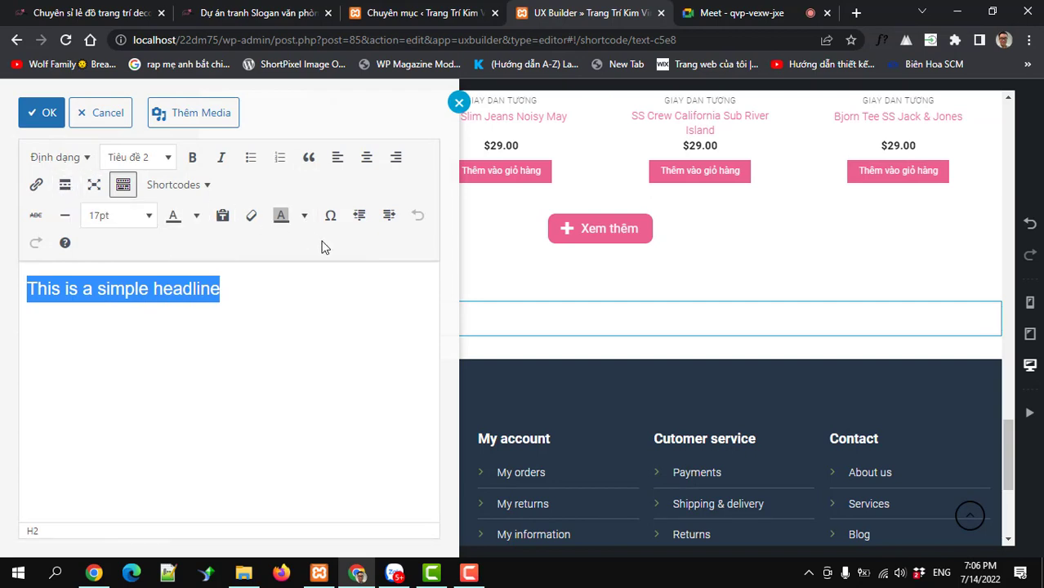
# Toggle the text editor's additional toolbar rows off and on.
pyautogui.click(123, 186)
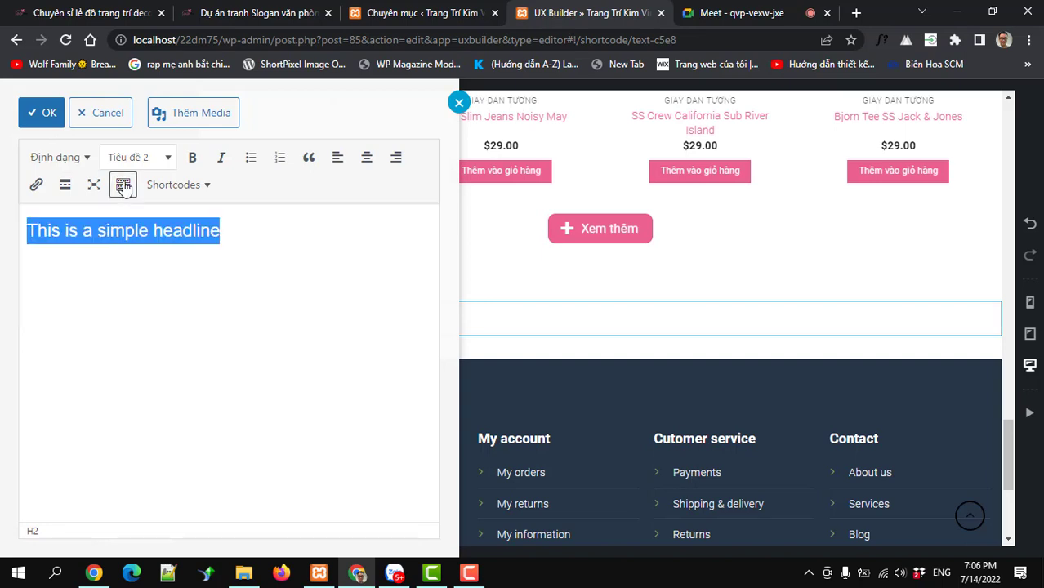
pyautogui.click(124, 186)
pyautogui.click(123, 186)
pyautogui.click(123, 186)
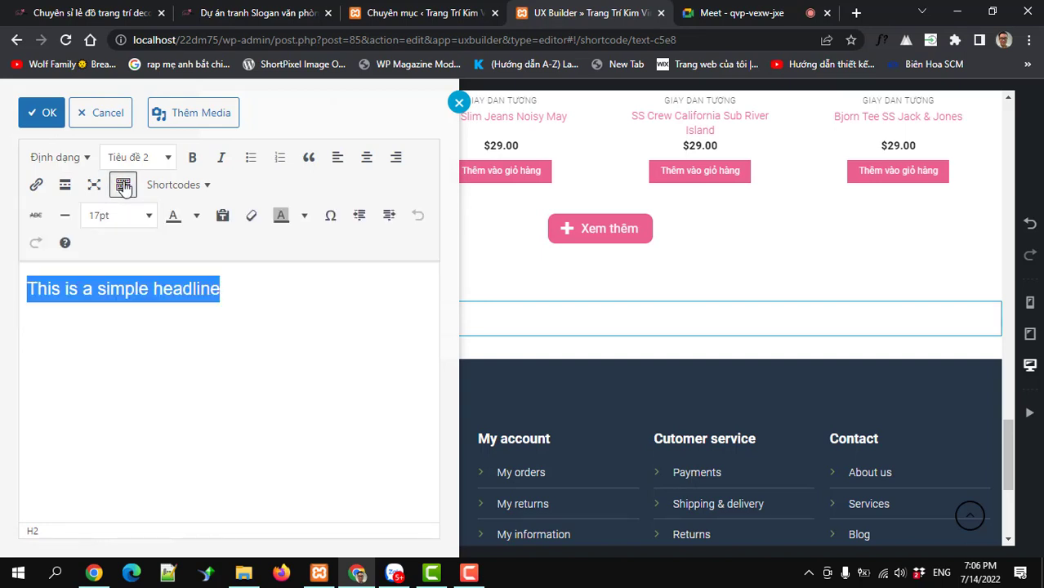
pyautogui.click(123, 187)
pyautogui.click(123, 186)
# Replace the placeholder headline text with the copied heading "Ảnh Khách Hàng Lala".
pyautogui.click(240, 339)
pyautogui.moveTo(221, 290); pyautogui.dragTo(28, 294)
pyautogui.hotkey('ctrl', 'v')
# Center the "Ảnh Khách Hàng Lala" heading and apply the UPPERCASE format.
pyautogui.moveTo(203, 292); pyautogui.dragTo(26, 290)
pyautogui.click(367, 156)
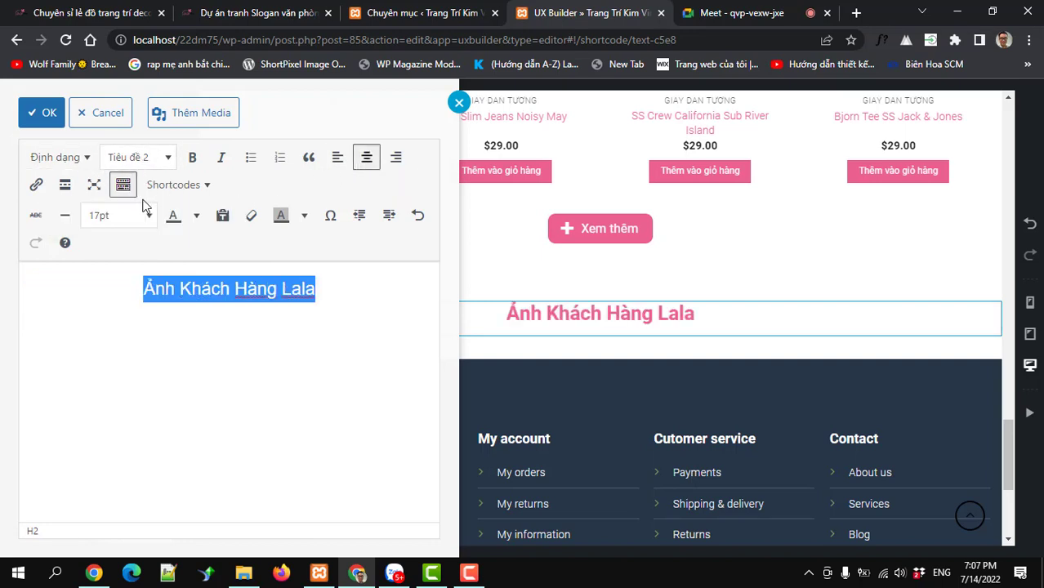
pyautogui.click(74, 163)
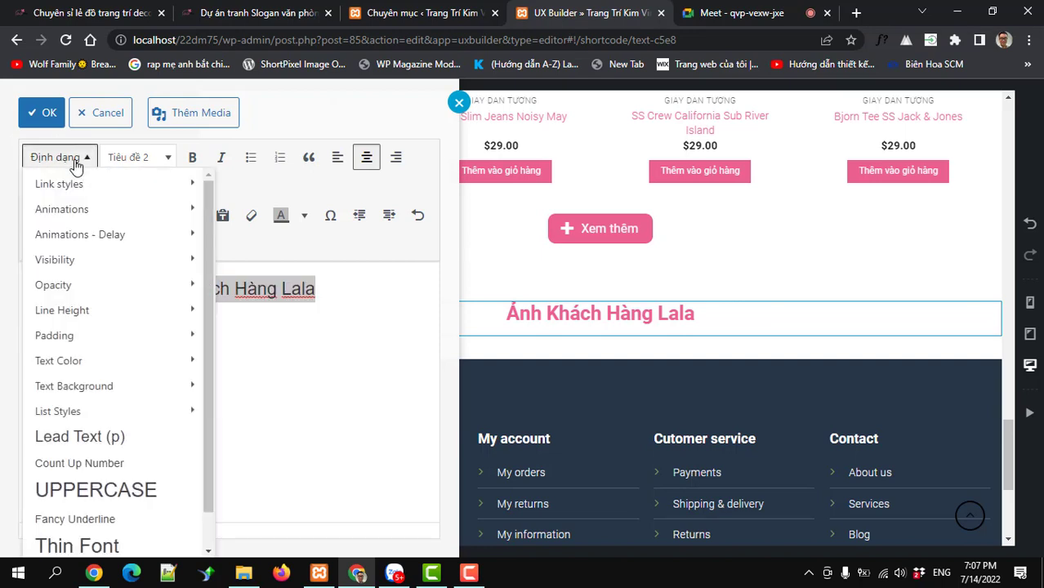
pyautogui.click(86, 490)
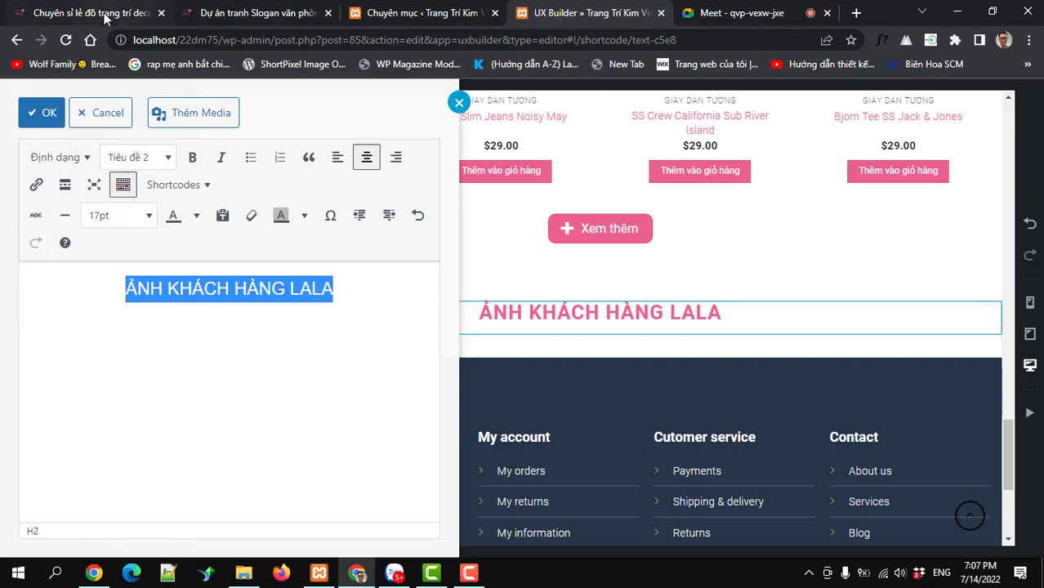
# Compare the heading with the lala.com.vn reference, color it black (#000000), and apply the text element's changes.
pyautogui.click(194, 8)
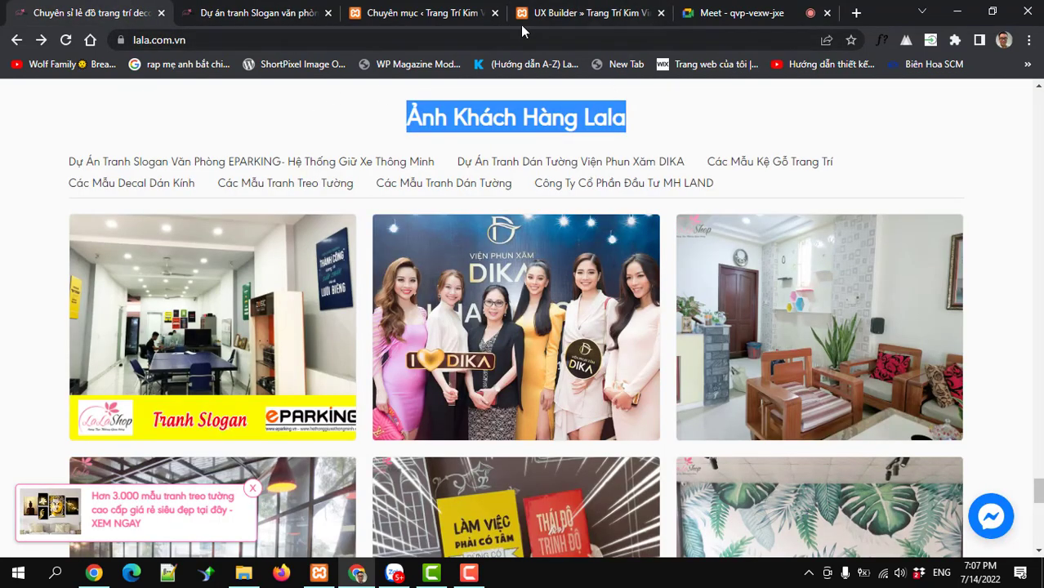
pyautogui.click(550, 15)
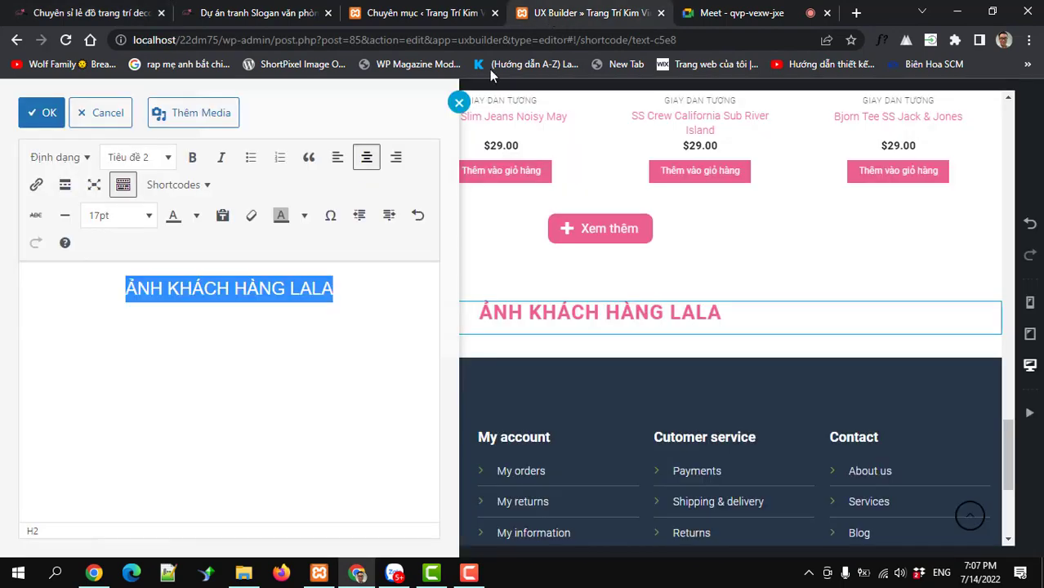
pyautogui.click(196, 216)
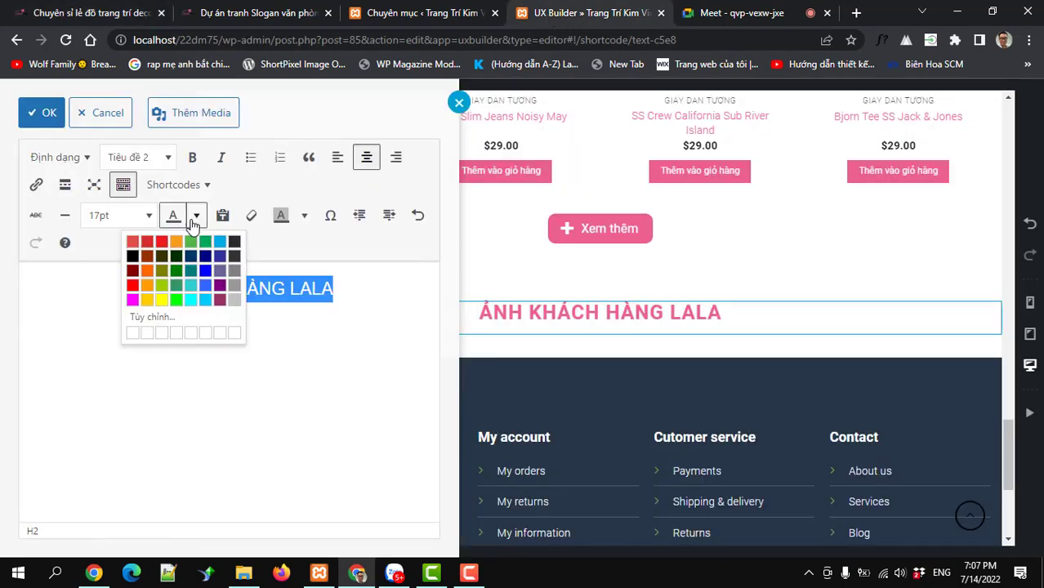
pyautogui.click(209, 371)
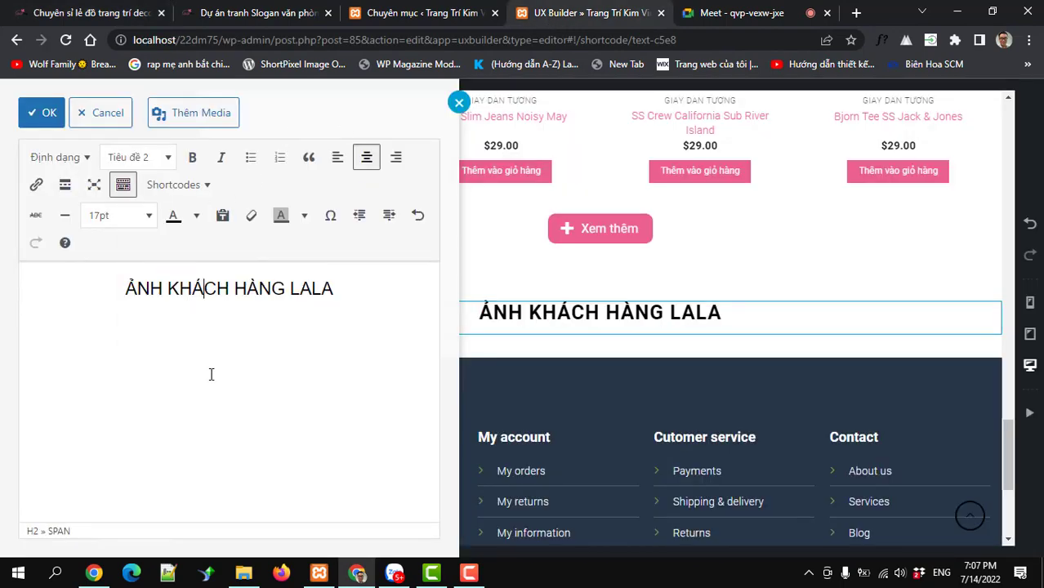
pyautogui.click(41, 113)
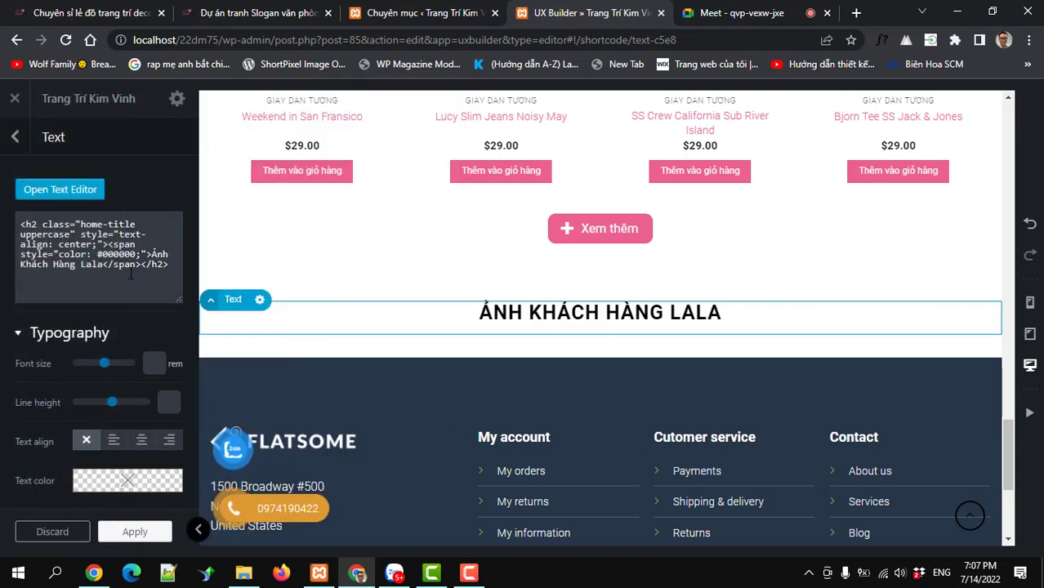
pyautogui.click(126, 532)
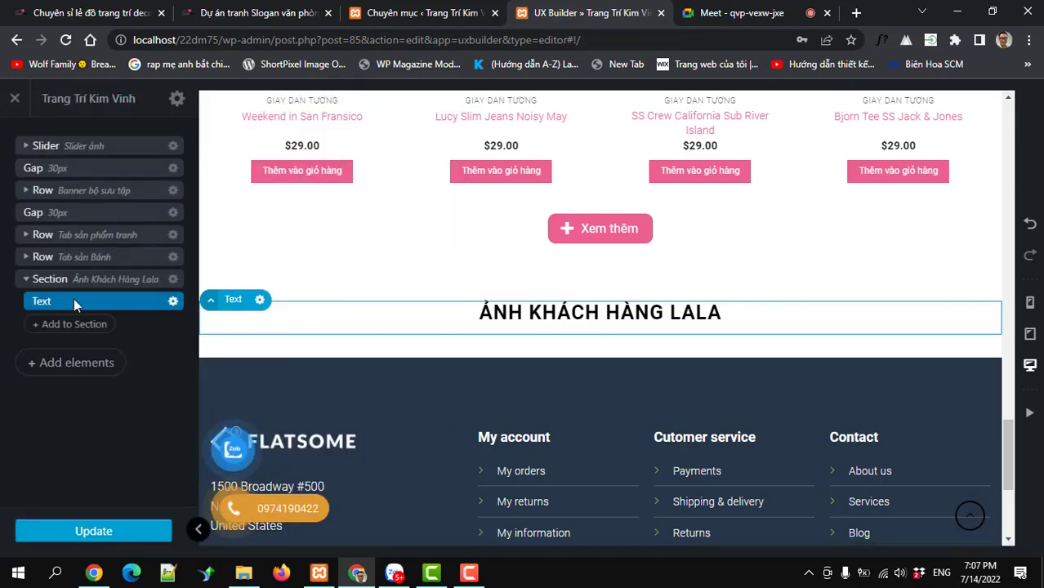
# On the lala.com.vn reference page, copy the list of project and category links beneath the customer photo heading.
pyautogui.click(119, 19)
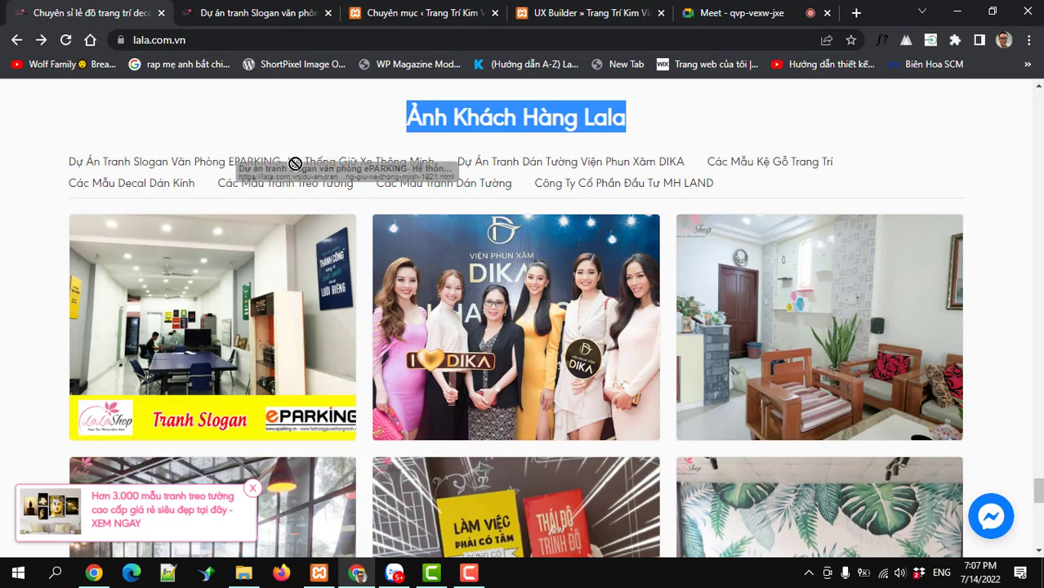
pyautogui.moveTo(735, 192); pyautogui.dragTo(242, 147)
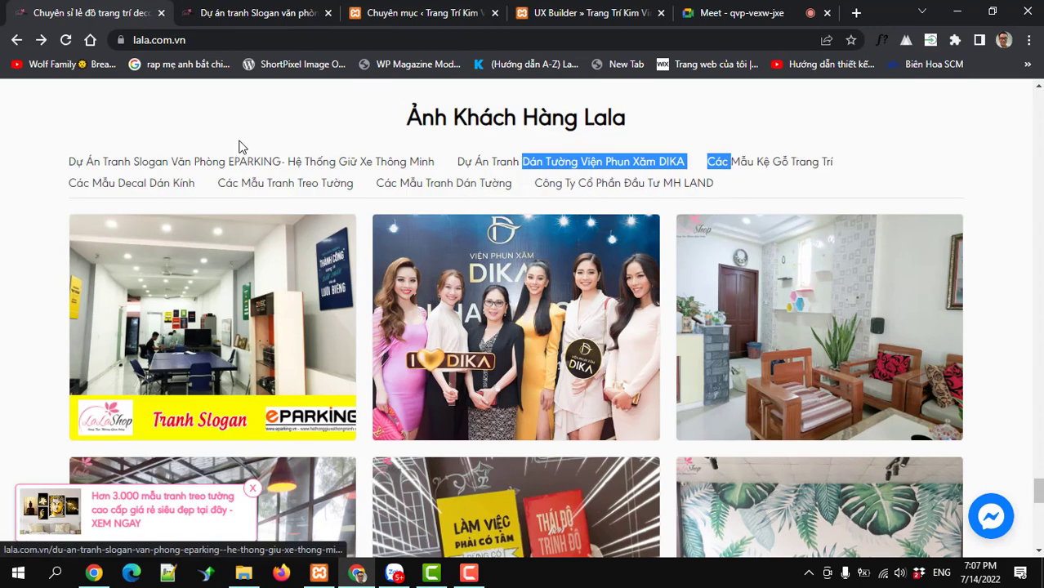
pyautogui.moveTo(55, 158); pyautogui.dragTo(718, 197)
pyautogui.hotkey('ctrl', 'c')
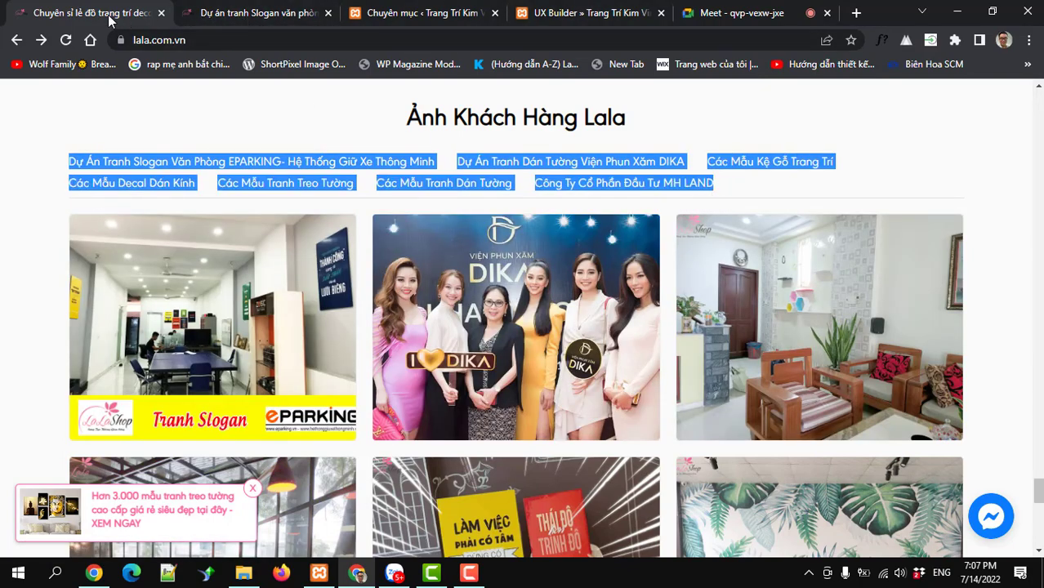
# Back in UX Builder, add a Text element with the "Đoạn" preset below the heading in the customer photo section.
pyautogui.click(588, 12)
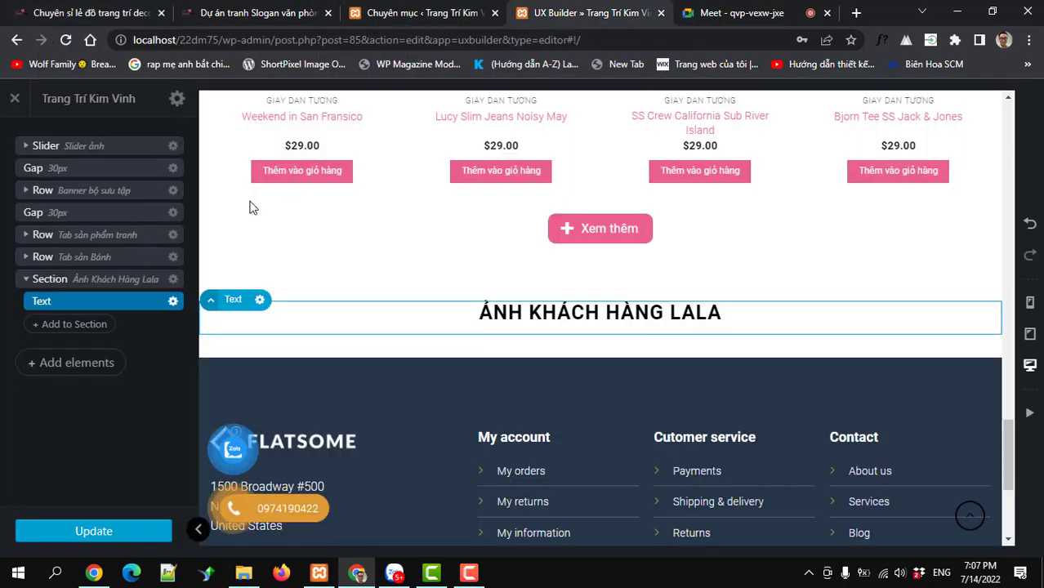
pyautogui.click(73, 324)
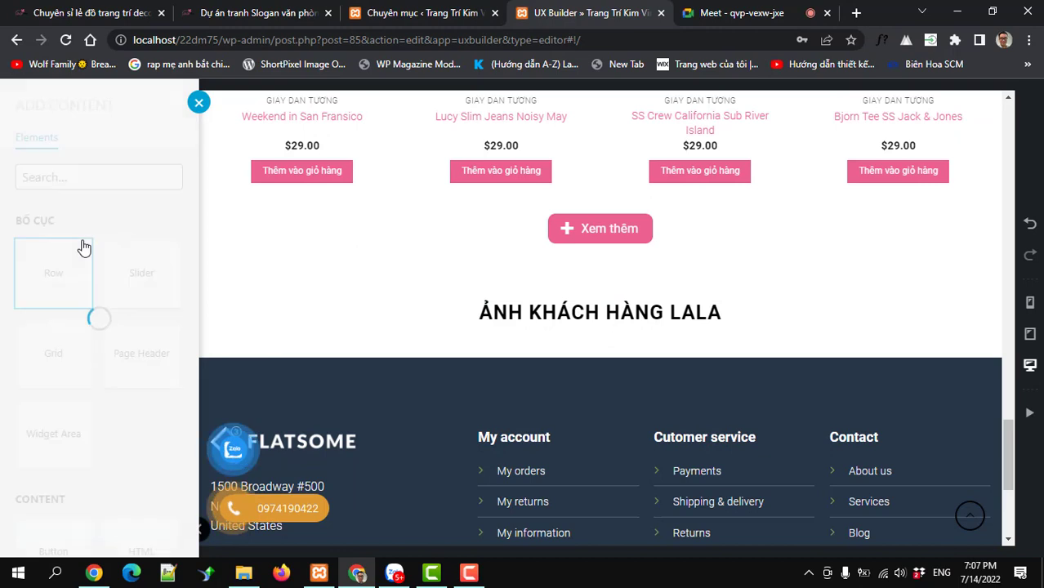
pyautogui.click(56, 178)
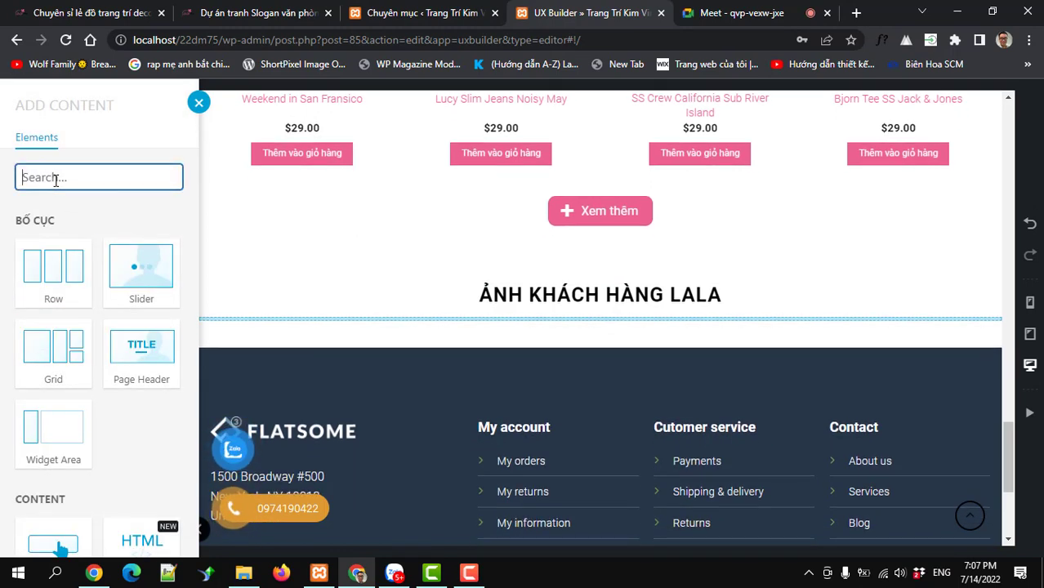
pyautogui.write('text')
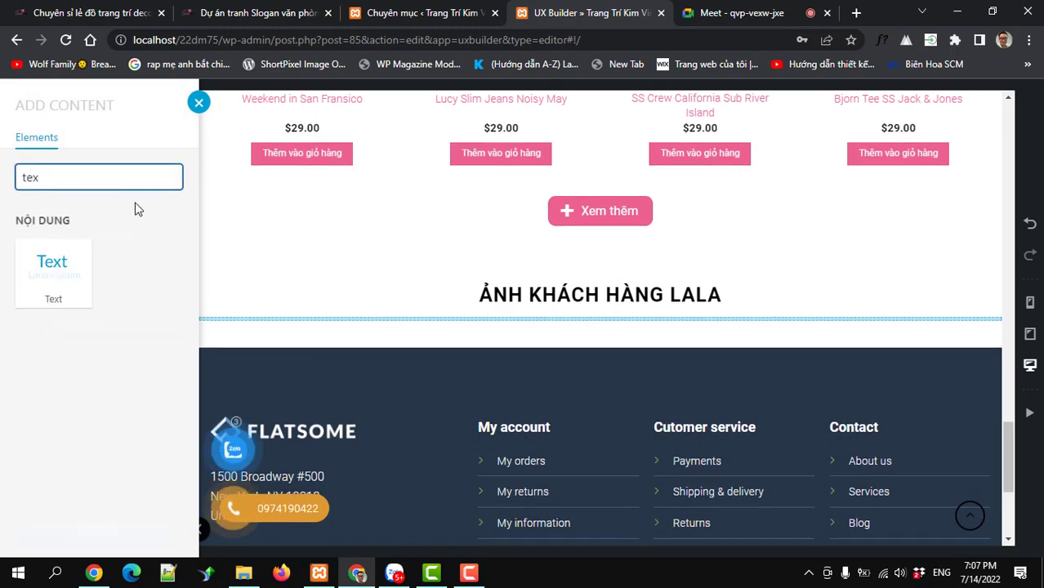
pyautogui.click(65, 271)
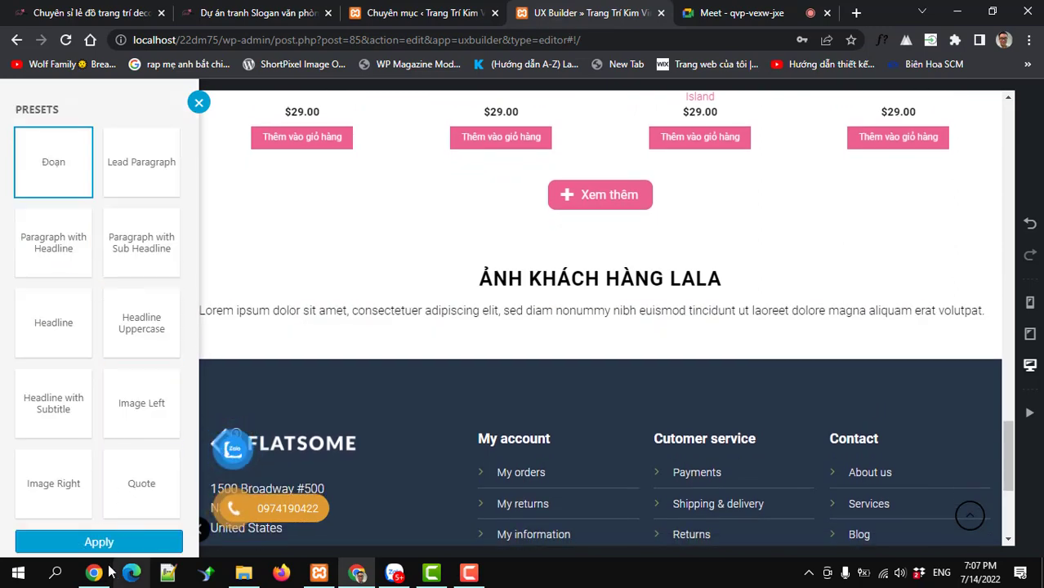
pyautogui.click(99, 542)
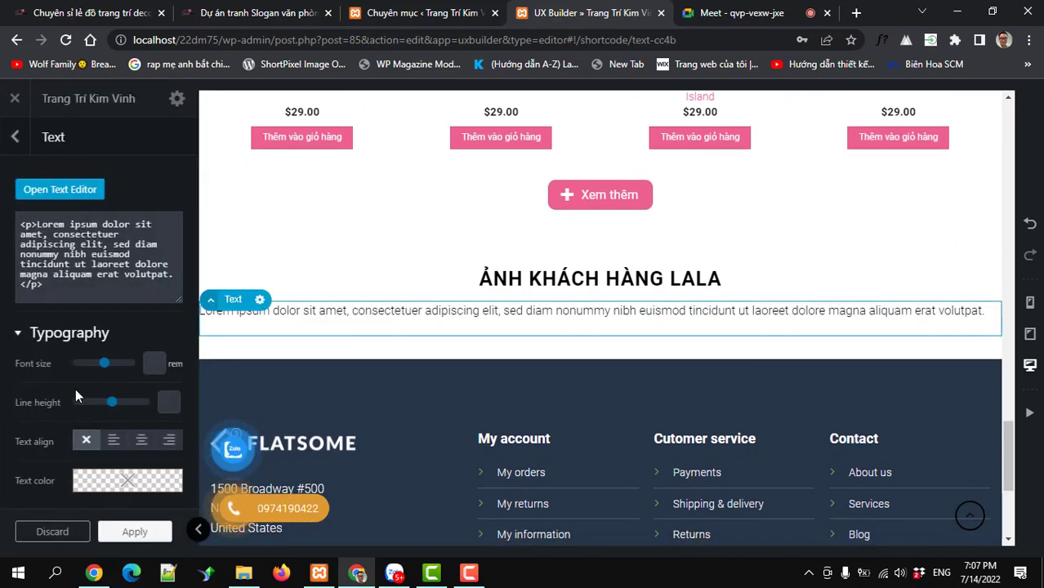
# Replace the placeholder paragraph with the copied list of links and remove the bullet formatting from all its lines.
pyautogui.click(36, 194)
pyautogui.tripleClick(106, 292)
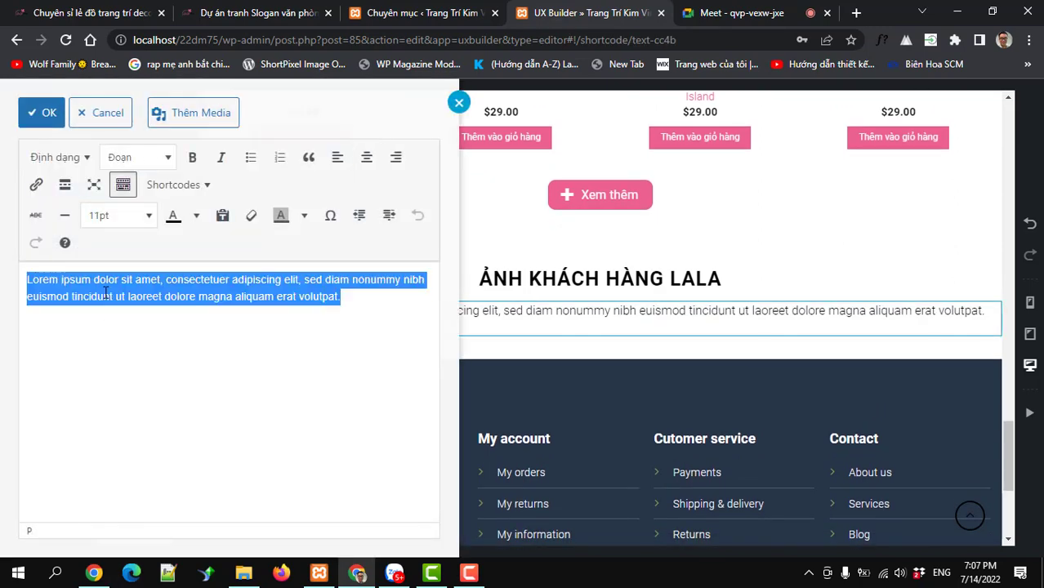
pyautogui.hotkey('ctrl', 'v')
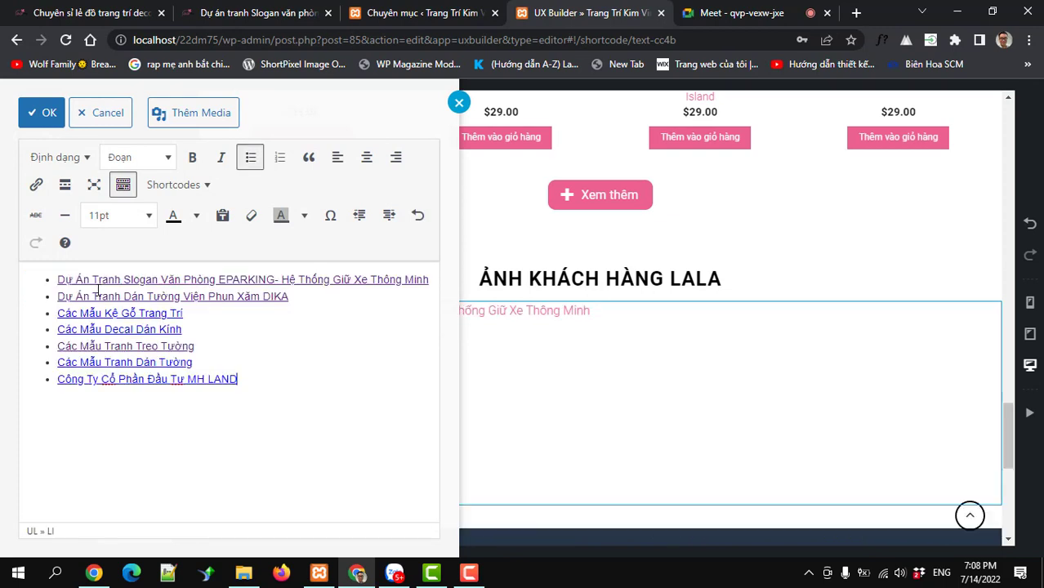
pyautogui.hotkey('ctrl', 'a')
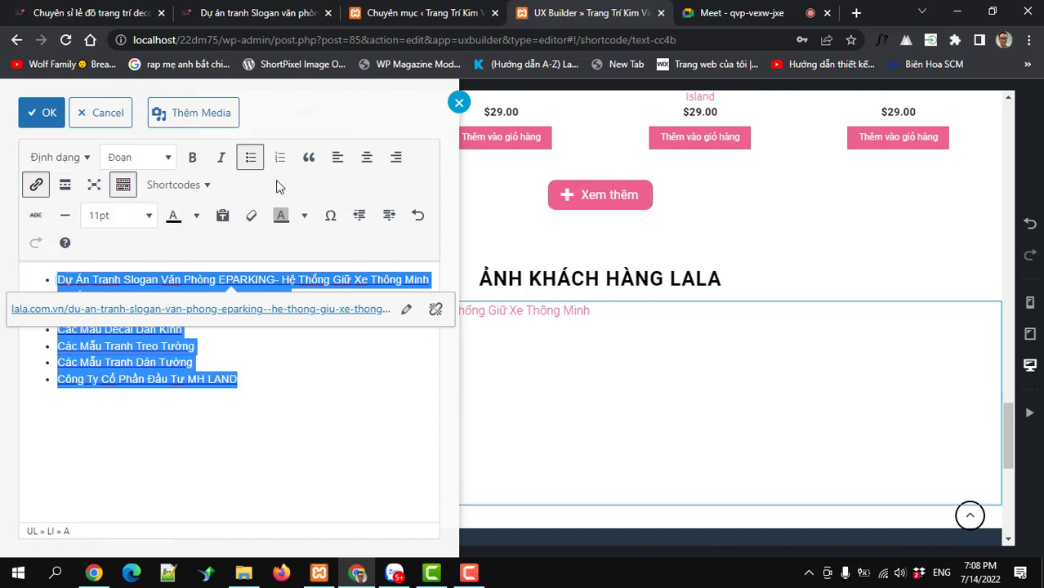
pyautogui.click(247, 159)
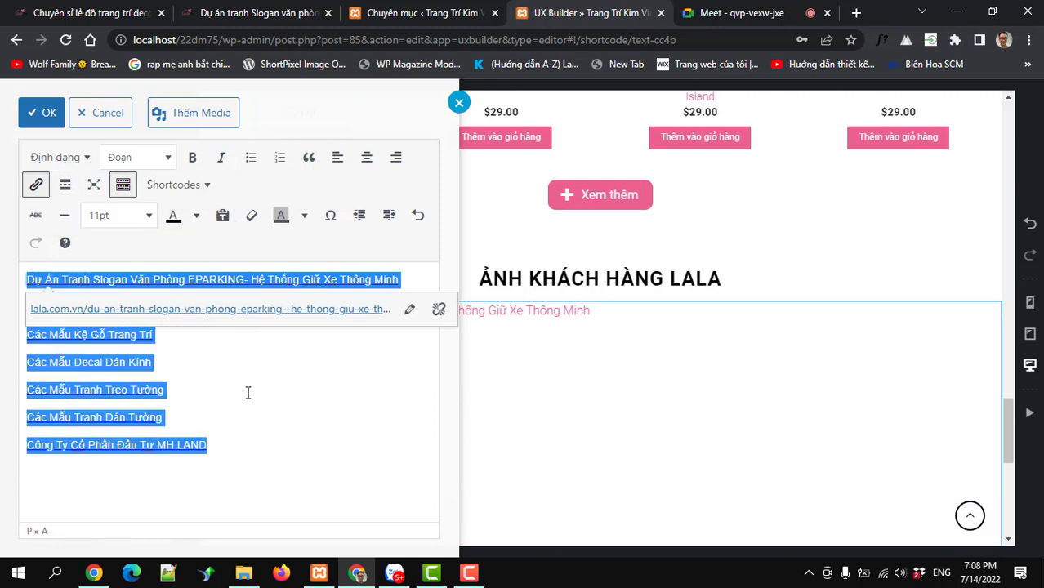
pyautogui.click(190, 351)
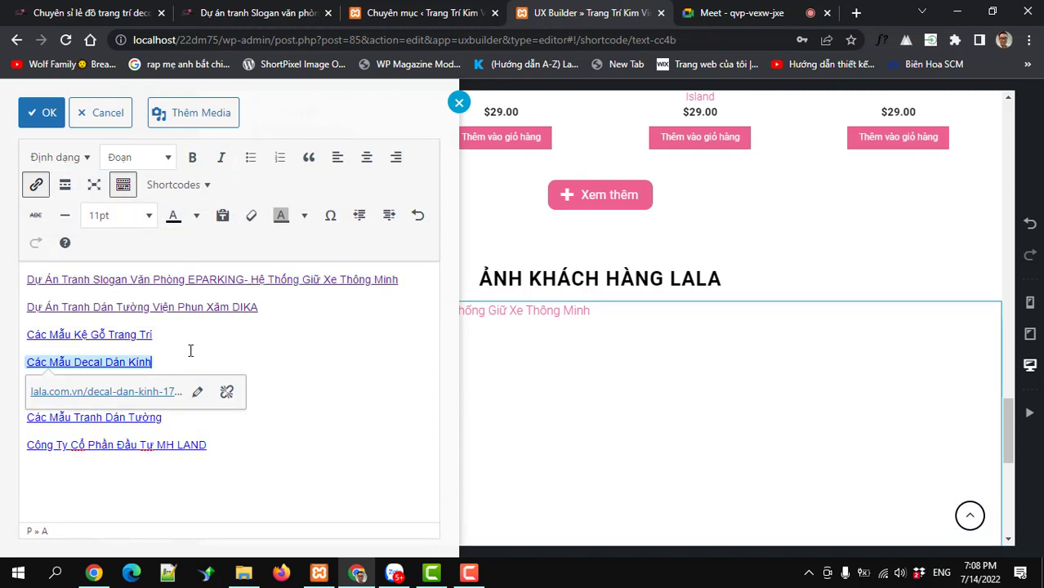
# Join the "Dự Án Tranh Dán Tường Viện Phun Xăm DIKA" and "Các Mẫu Kệ Gỗ Trang Trí" lines onto the first line.
pyautogui.click(26, 307)
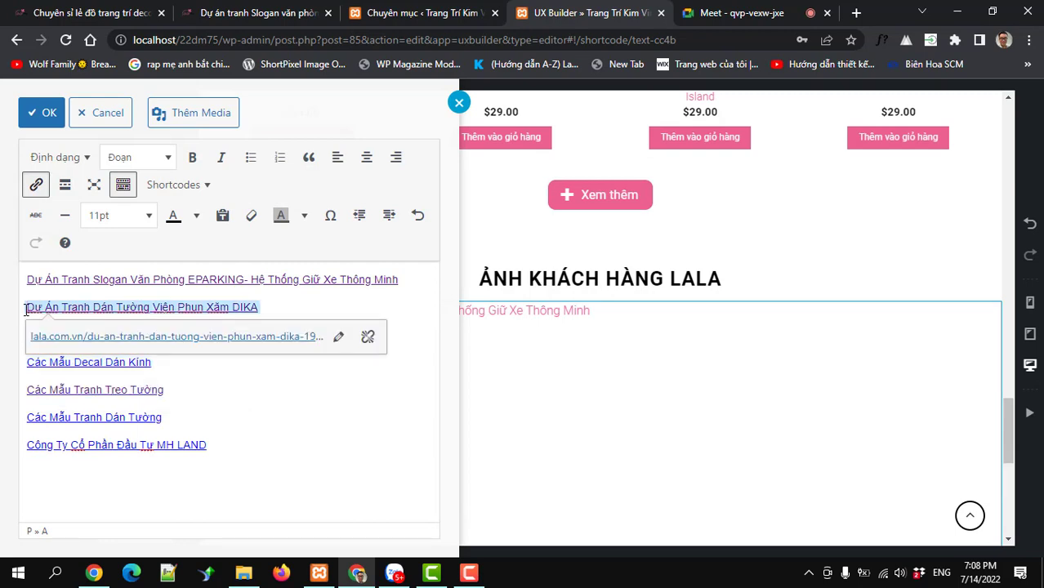
pyautogui.click(24, 305)
pyautogui.press('BackSpace')
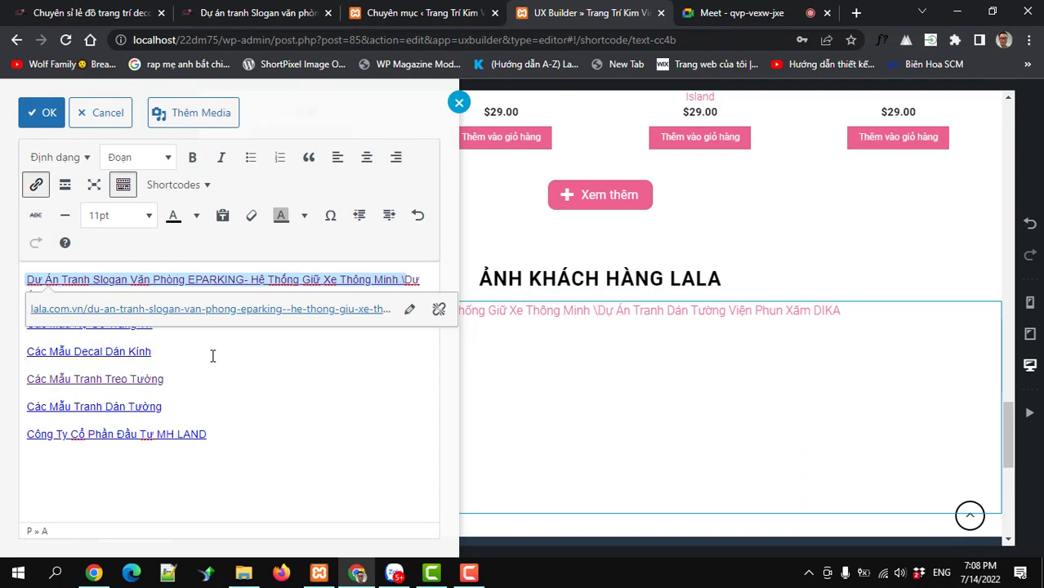
pyautogui.press('BackSpace')
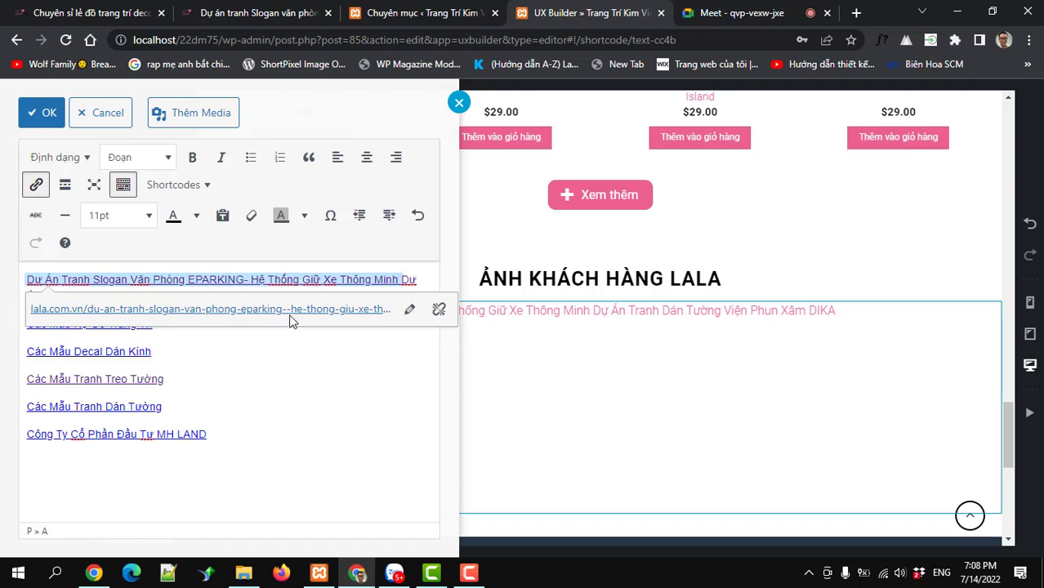
pyautogui.click(251, 404)
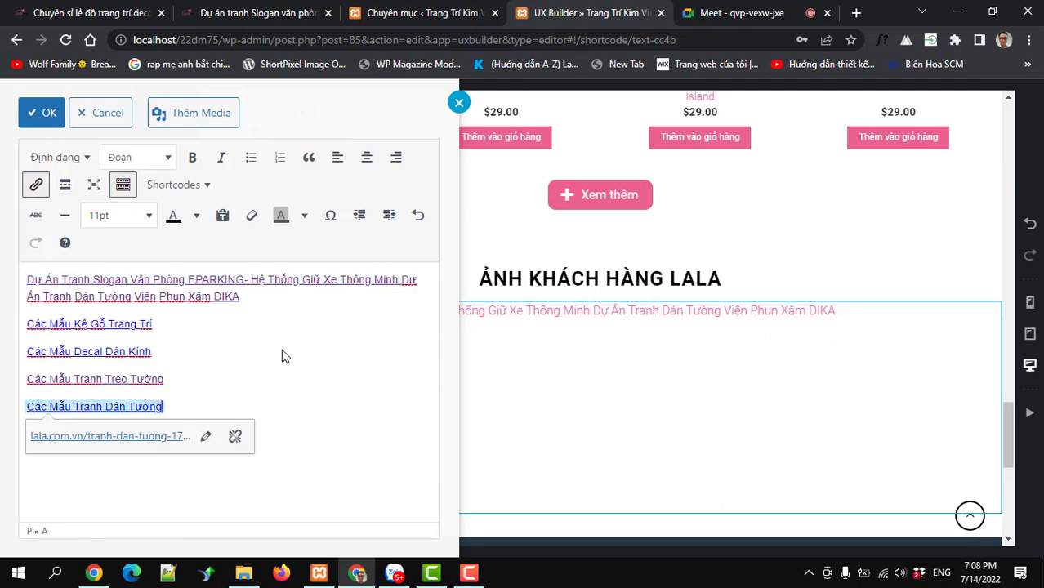
pyautogui.click(26, 323)
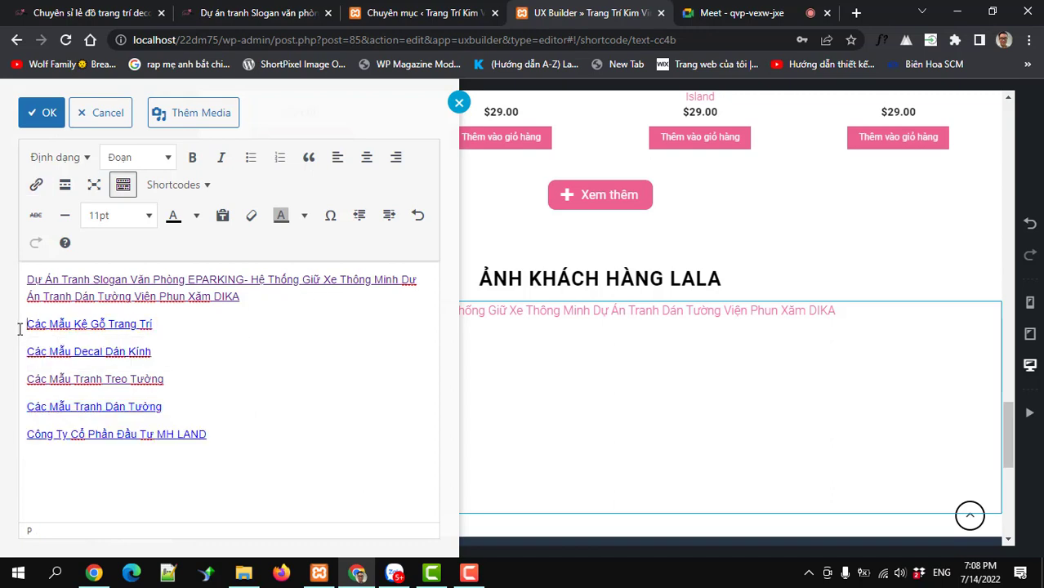
pyautogui.press('BackSpace')
# Remove the hyperlink from the "Dự Án Tranh Slogan Văn Phòng EPARKING- Hệ Thống Giữ Xe Thông Minh" text.
pyautogui.hotkey('ctrl', 'a')
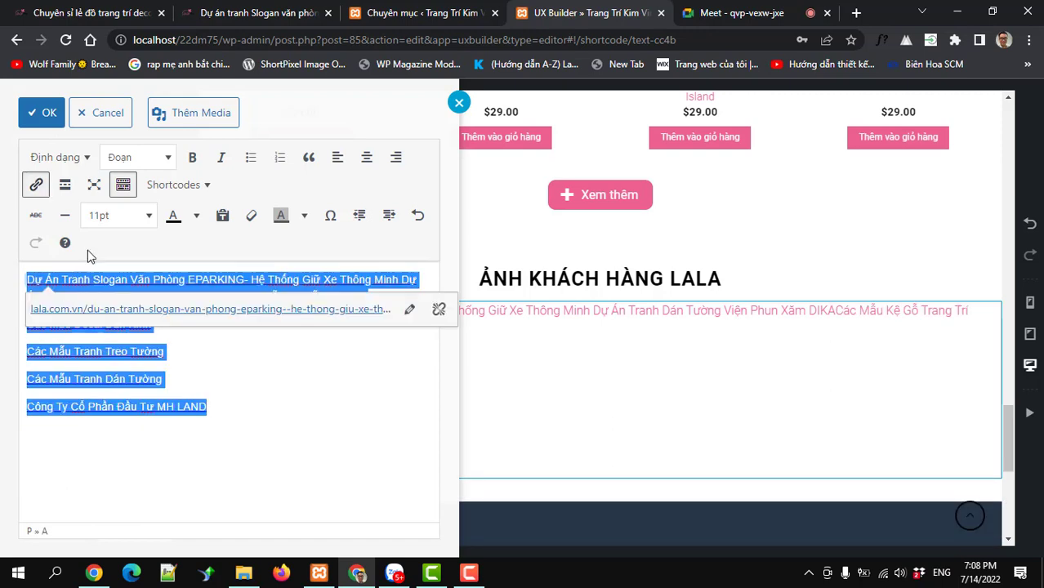
pyautogui.click(36, 187)
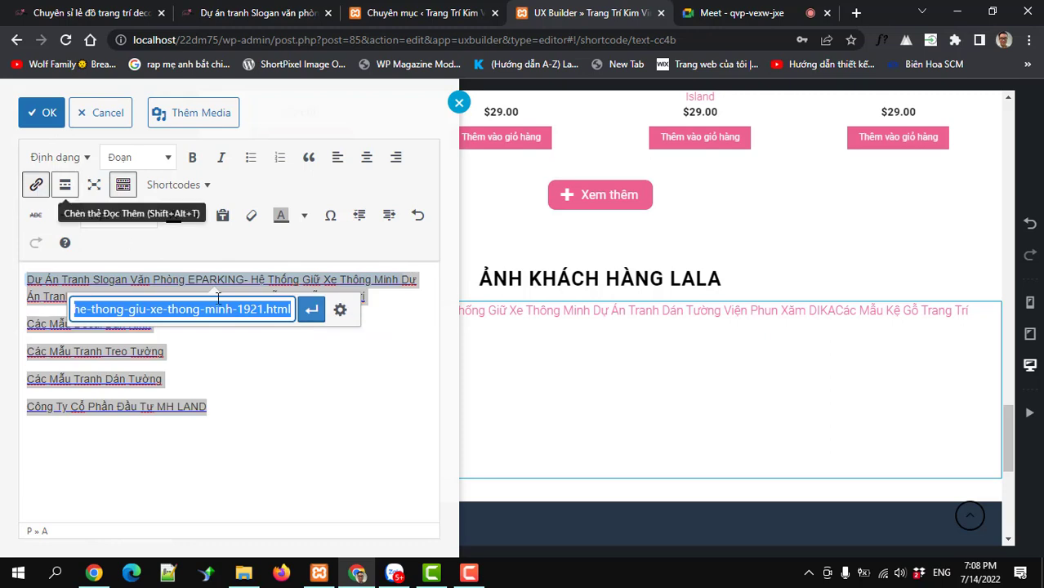
pyautogui.press('BackSpace')
pyautogui.click(311, 310)
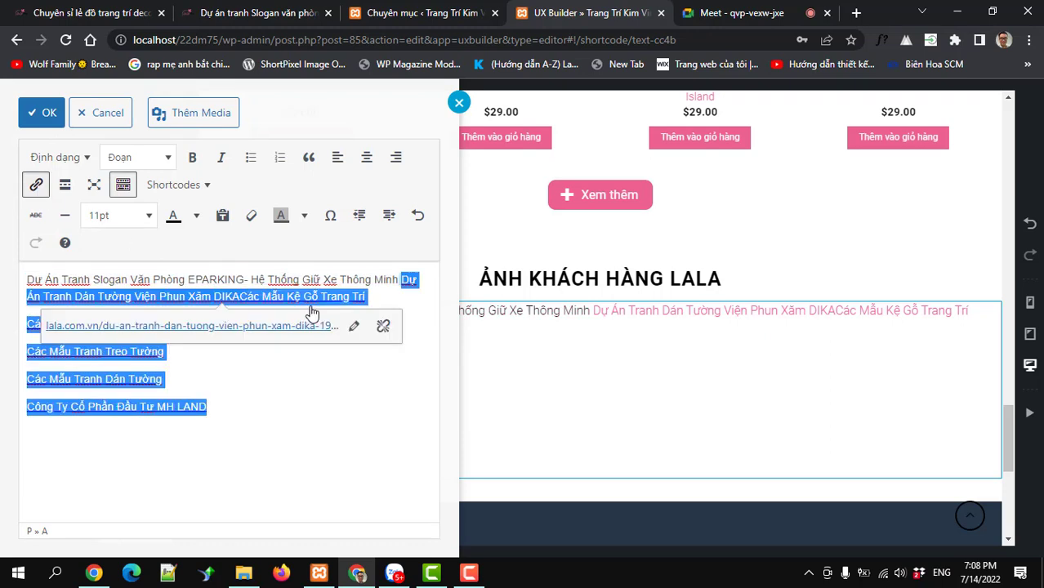
pyautogui.click(278, 402)
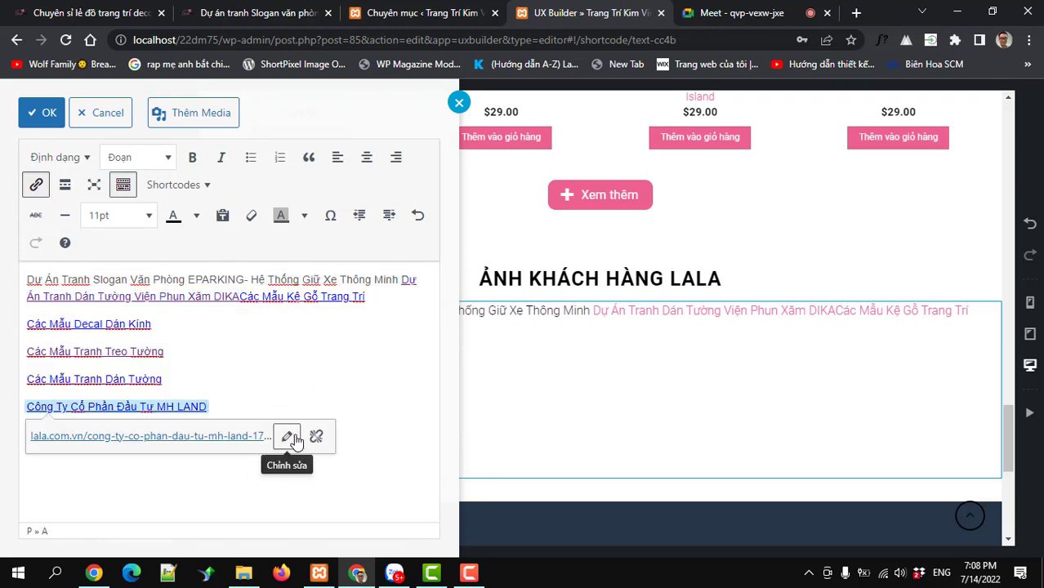
# Remove the hyperlink from the "Dự Án Tranh Dán Tường Viện Phun Xăm DIKA" text.
pyautogui.hotkey('ctrl', 'a')
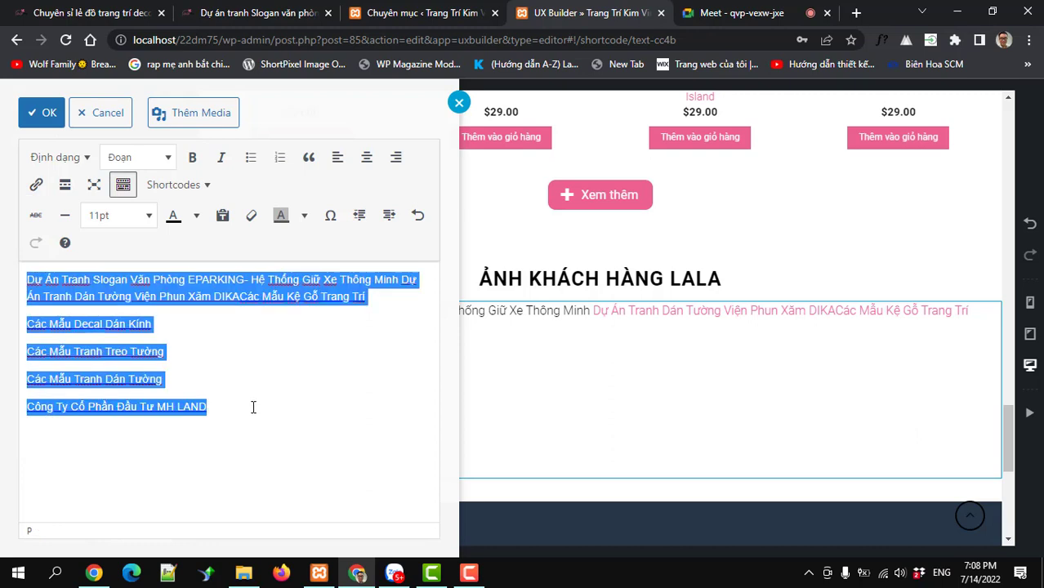
pyautogui.click(376, 302)
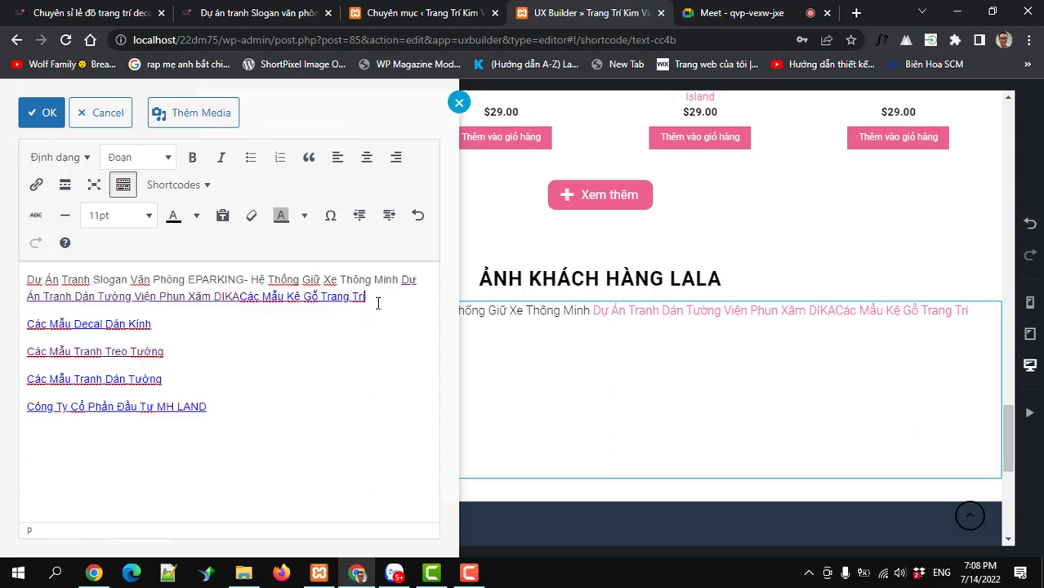
pyautogui.moveTo(375, 302); pyautogui.dragTo(17, 294)
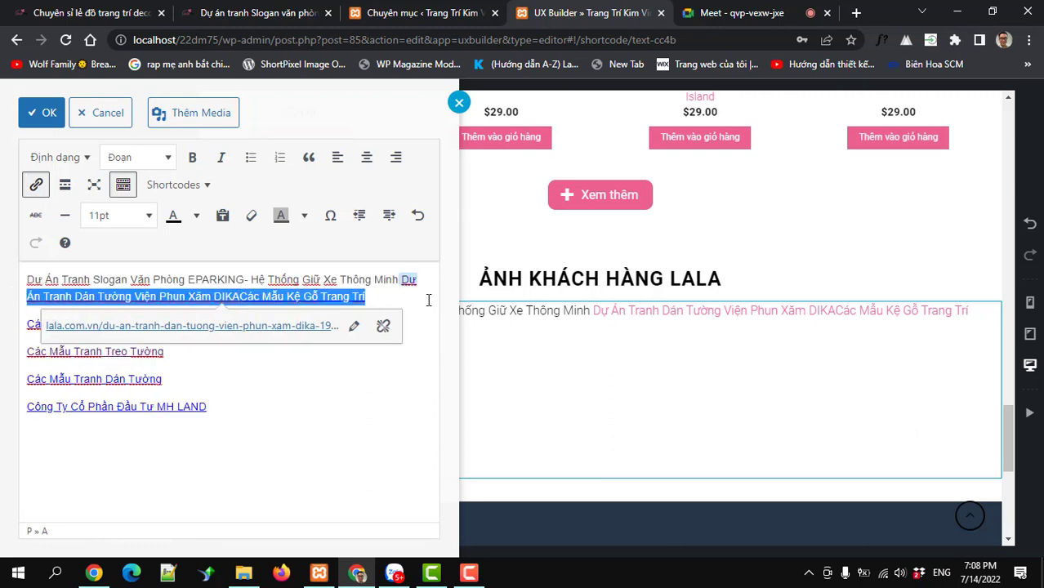
pyautogui.click(353, 326)
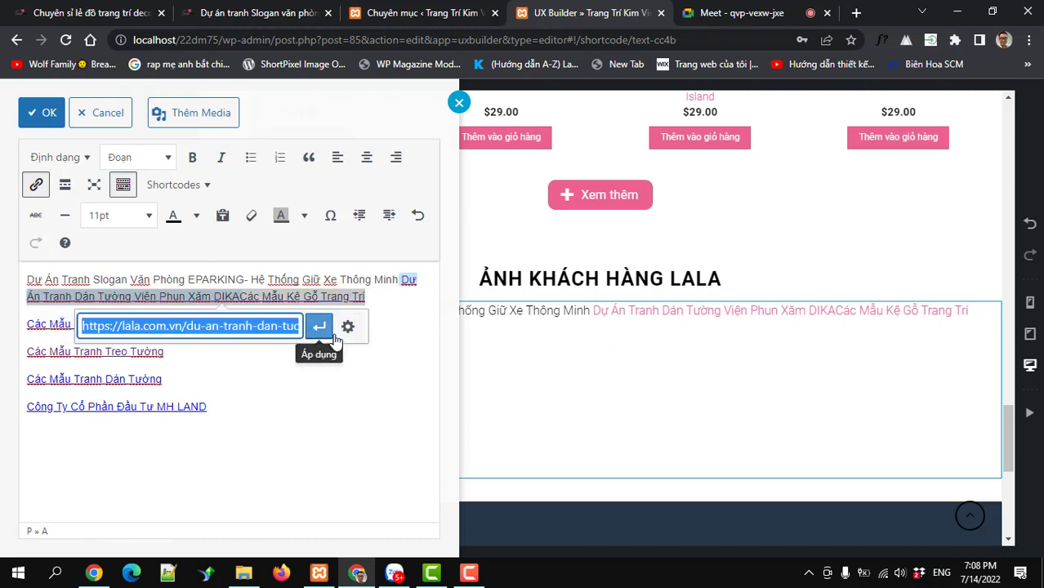
pyautogui.press('BackSpace')
pyautogui.click(318, 330)
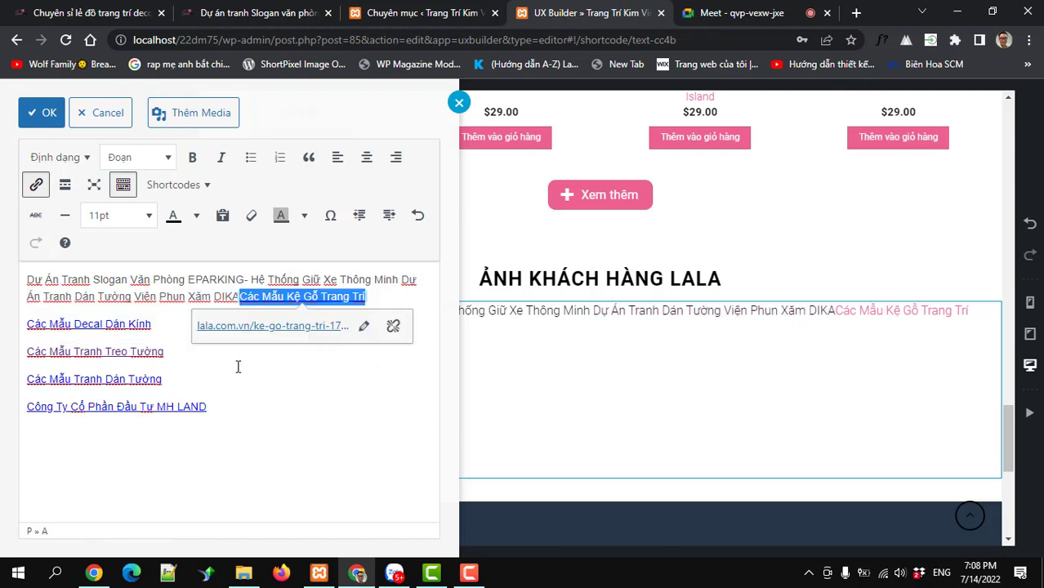
# Remove the hyperlinks from the "Các Mẫu Decal Dán Kính" and "Các Mẫu Tranh Treo Tường" lines.
pyautogui.moveTo(237, 367); pyautogui.dragTo(20, 377)
pyautogui.moveTo(157, 323); pyautogui.dragTo(11, 323)
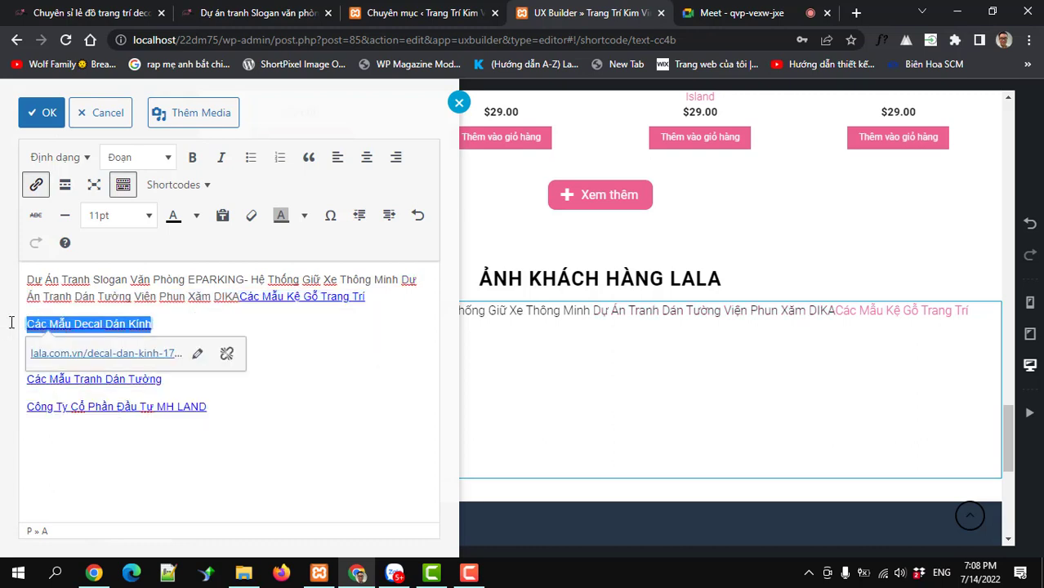
pyautogui.click(197, 352)
pyautogui.press('BackSpace')
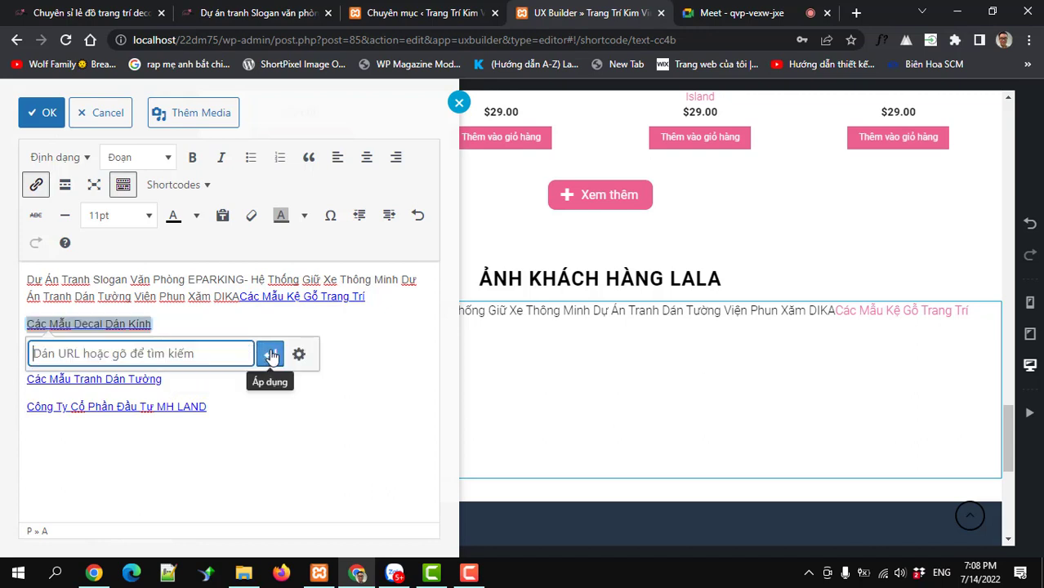
pyautogui.click(270, 353)
pyautogui.moveTo(182, 360); pyautogui.dragTo(7, 361)
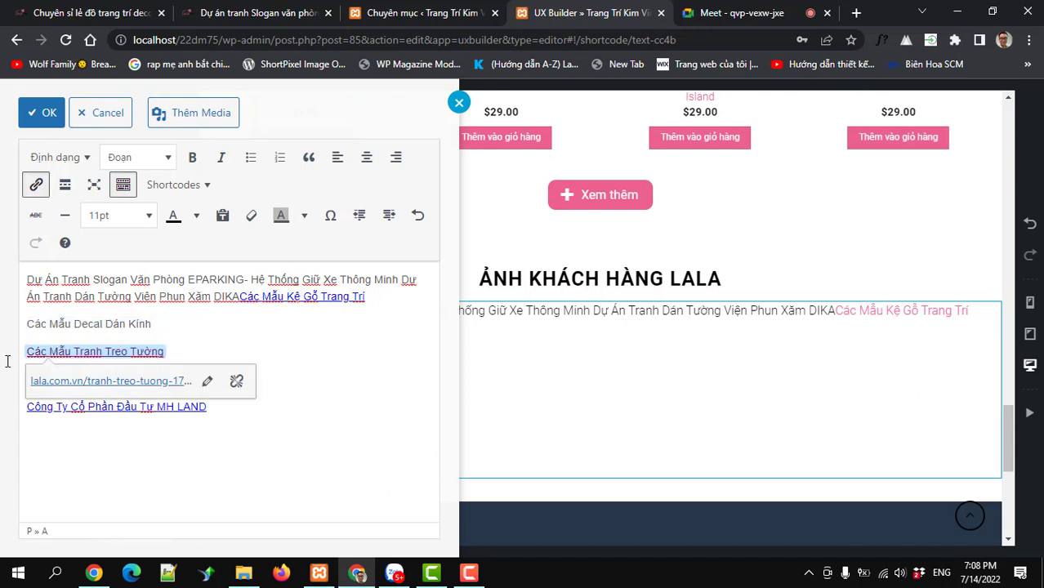
pyautogui.click(203, 381)
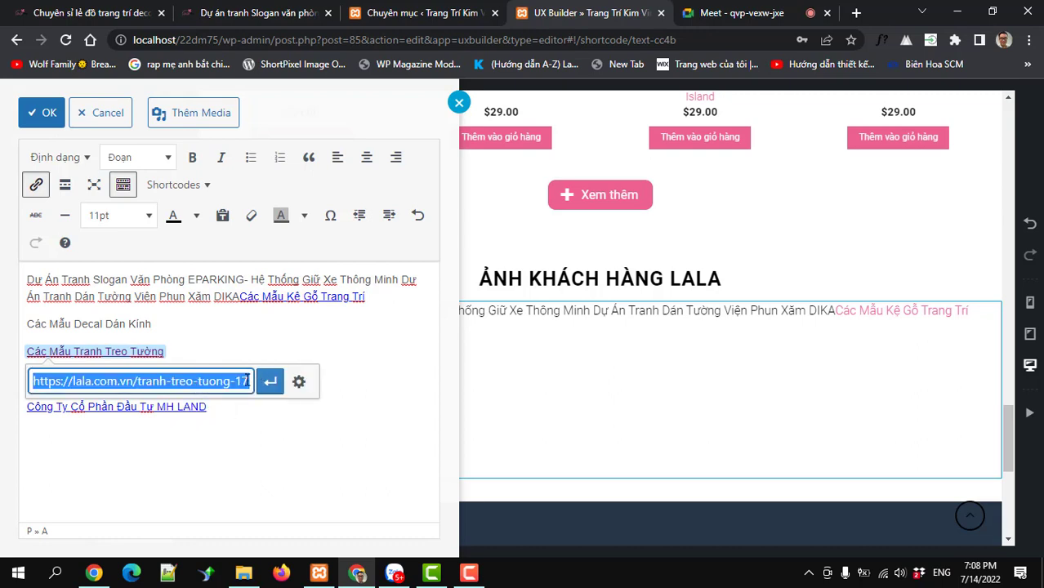
pyautogui.press('BackSpace')
pyautogui.click(262, 390)
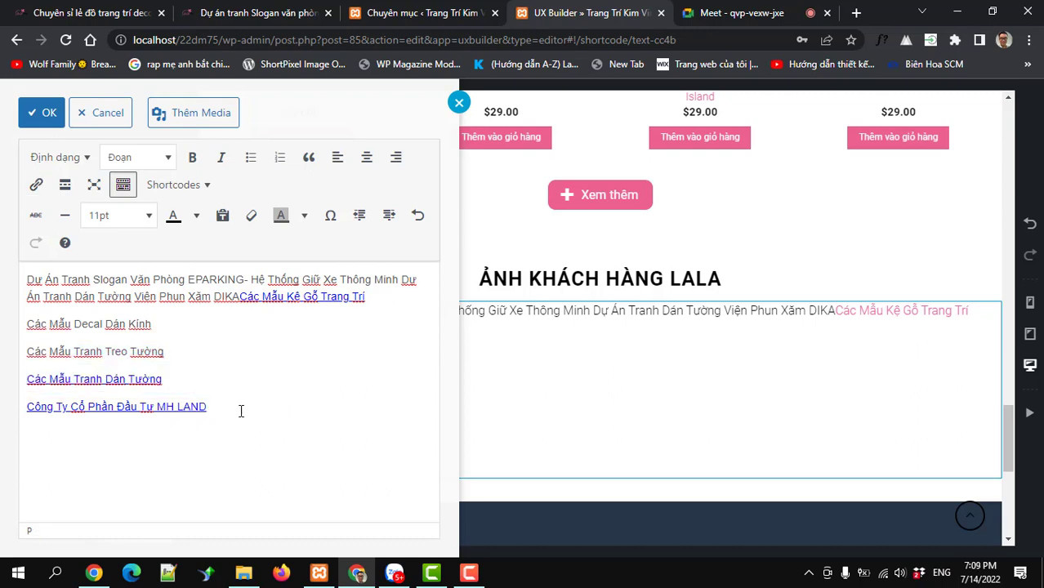
# Remove the hyperlinks from the "Công Ty Cổ Phần Đầu Tư MH LAND" and "Các Mẫu Tranh Dán Tường" lines.
pyautogui.click(243, 408)
pyautogui.moveTo(231, 407); pyautogui.dragTo(3, 404)
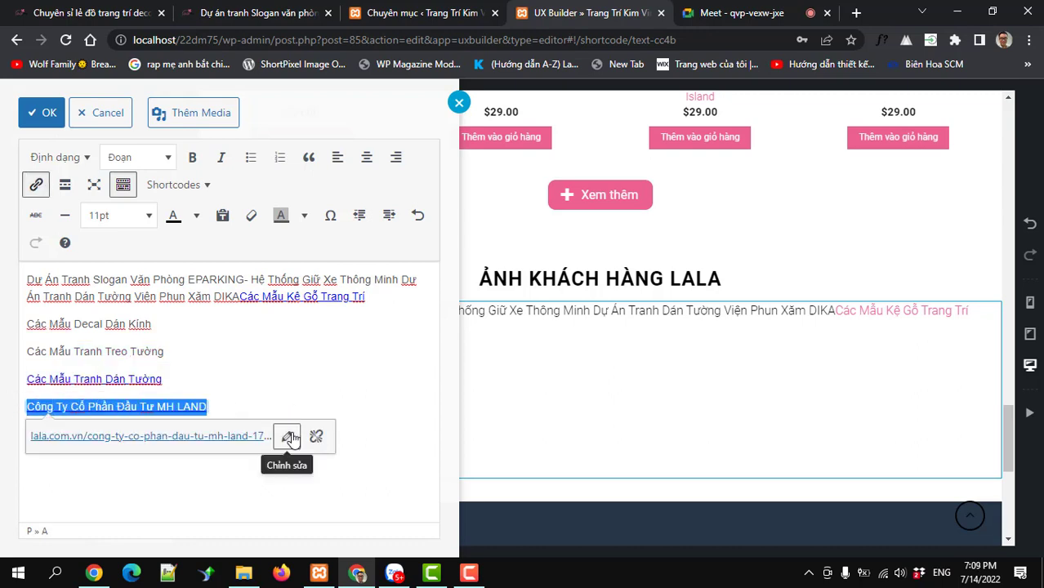
pyautogui.click(286, 435)
pyautogui.press('BackSpace')
pyautogui.click(264, 438)
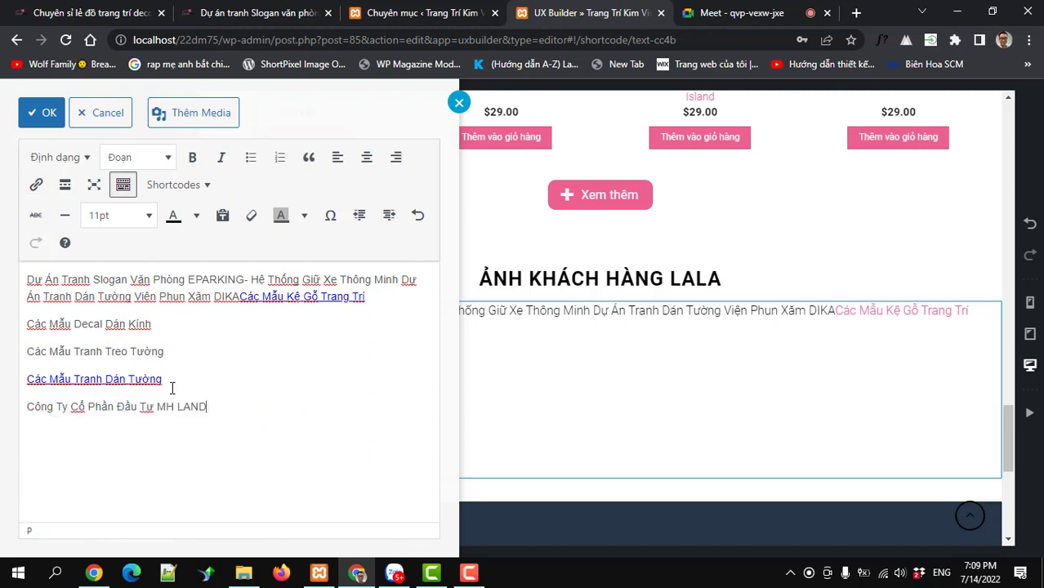
pyautogui.moveTo(12, 380)
pyautogui.mouseDown()
pyautogui.moveTo(169, 380)
pyautogui.moveTo(7, 379)
pyautogui.mouseUp()
pyautogui.click(206, 407)
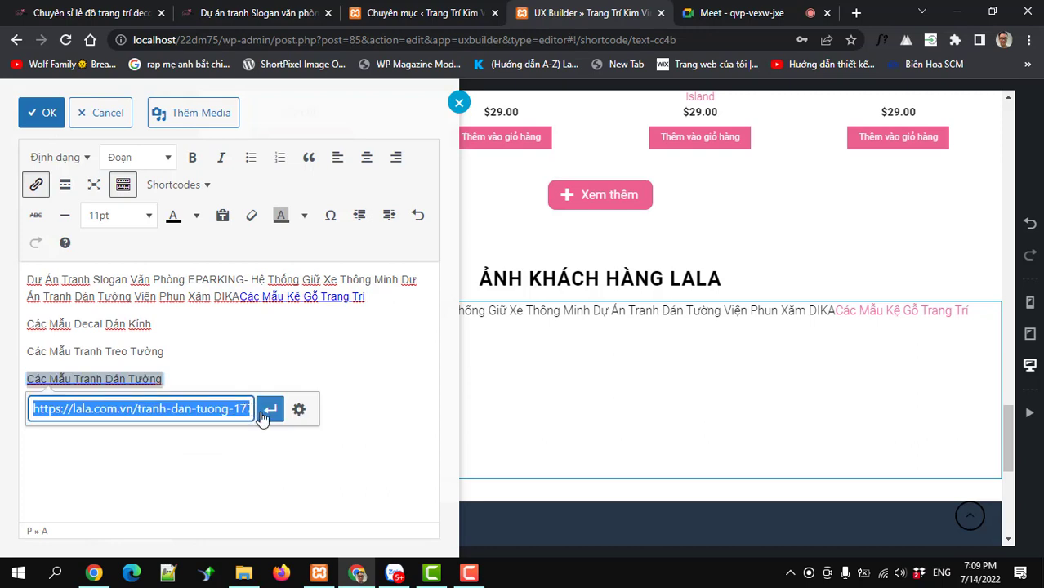
pyautogui.press('BackSpace')
pyautogui.press('Return')
# Remove the hyperlink from the "Các Mẫu Kệ Gỗ Trang Trí" text.
pyautogui.click(314, 295)
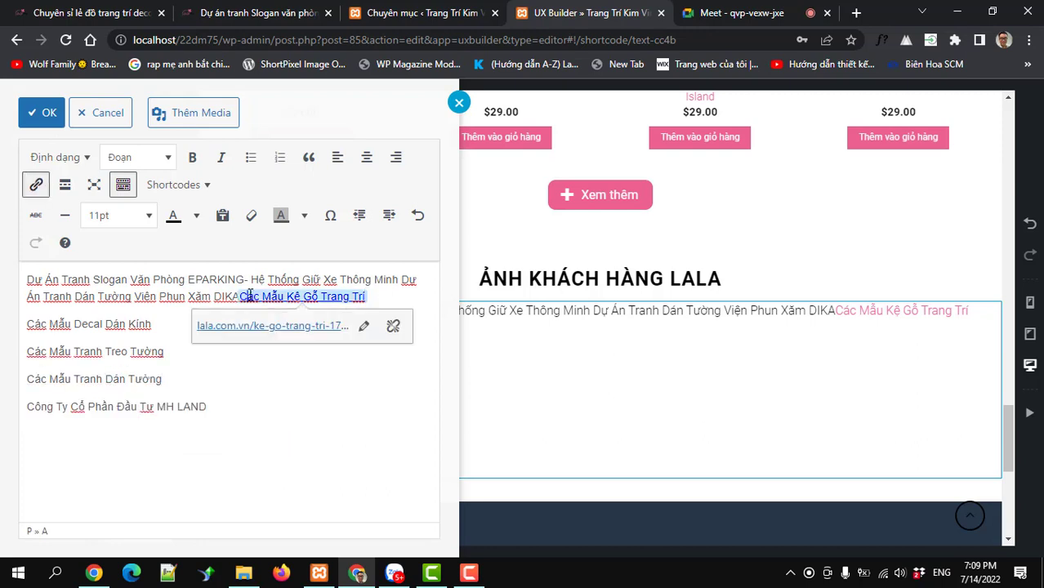
pyautogui.click(236, 299)
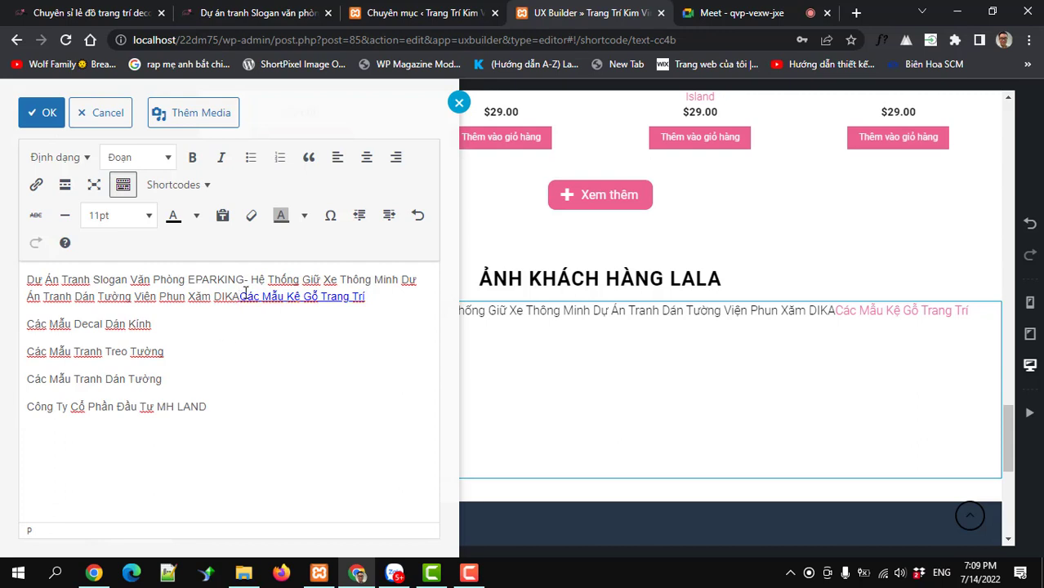
pyautogui.keyDown('shift'); pyautogui.click(370, 295); pyautogui.keyUp('shift')
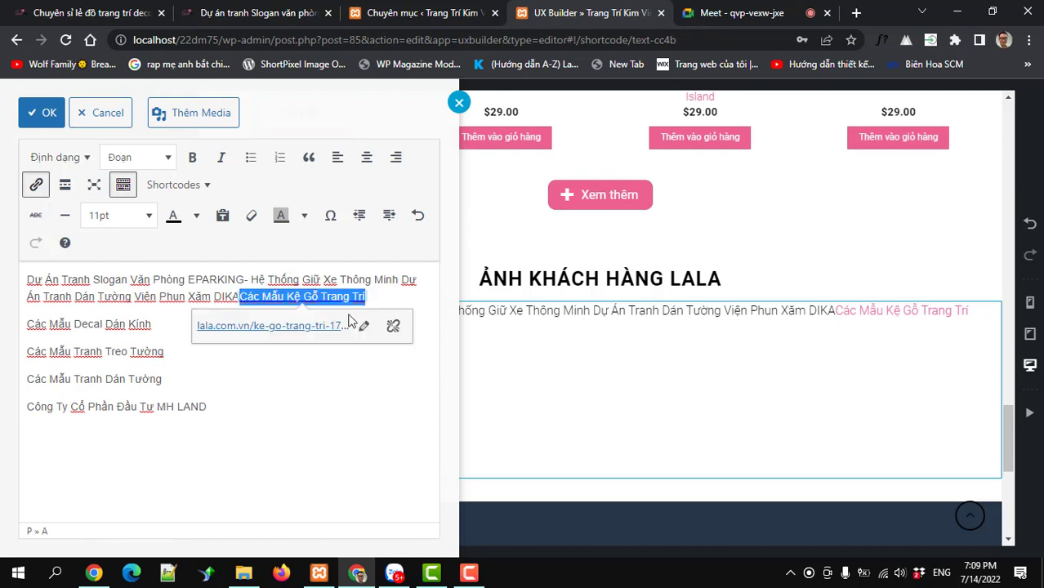
pyautogui.click(363, 325)
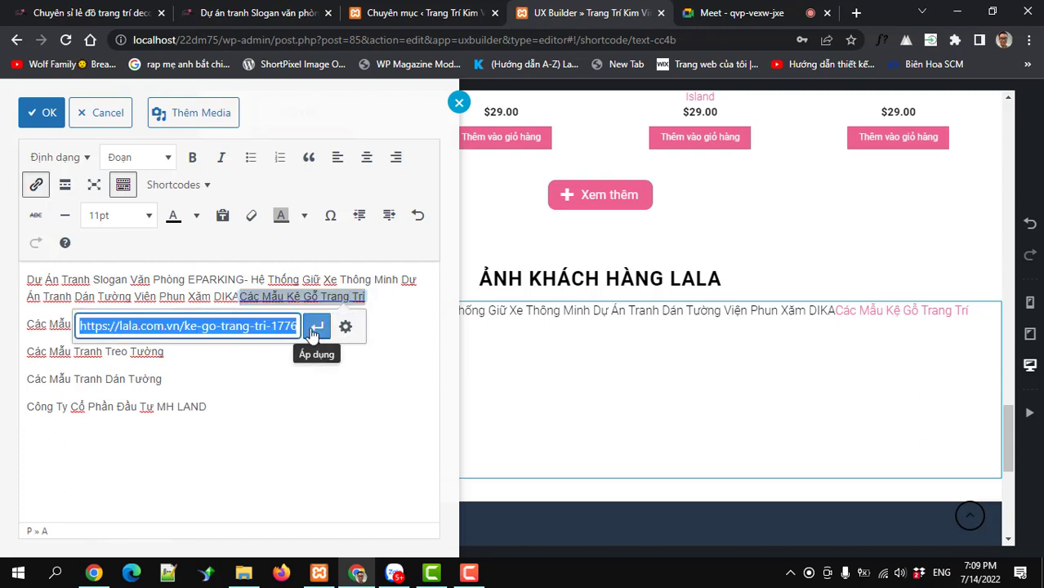
pyautogui.press('BackSpace')
pyautogui.click(315, 328)
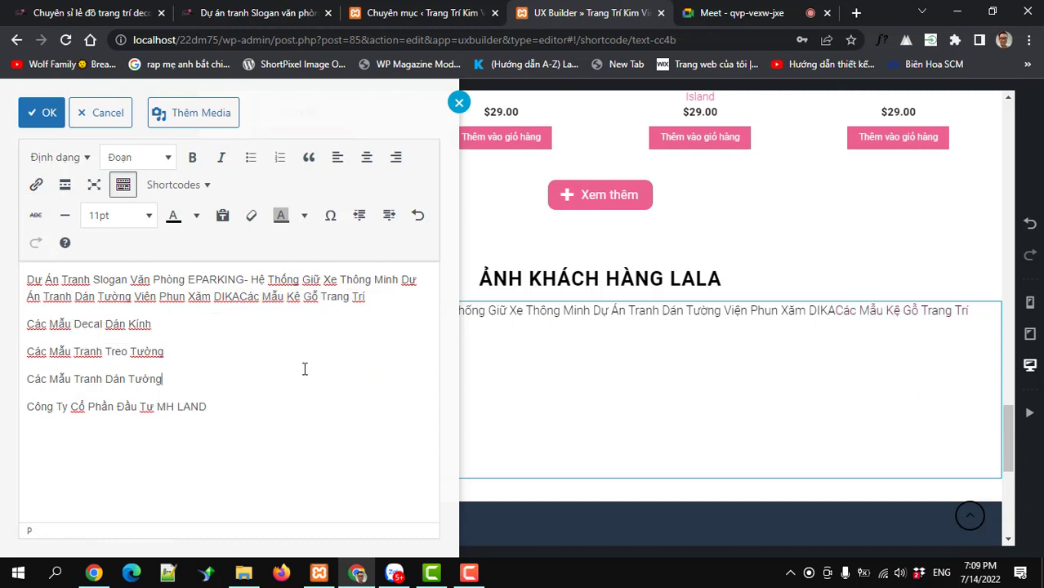
# Insert spaced "|" separators after EPARKING, replacing the hyphen, and between DIKA and "Các Mẫu Kệ Gỗ Trang Trí" in the first paragraph.
pyautogui.click(240, 296)
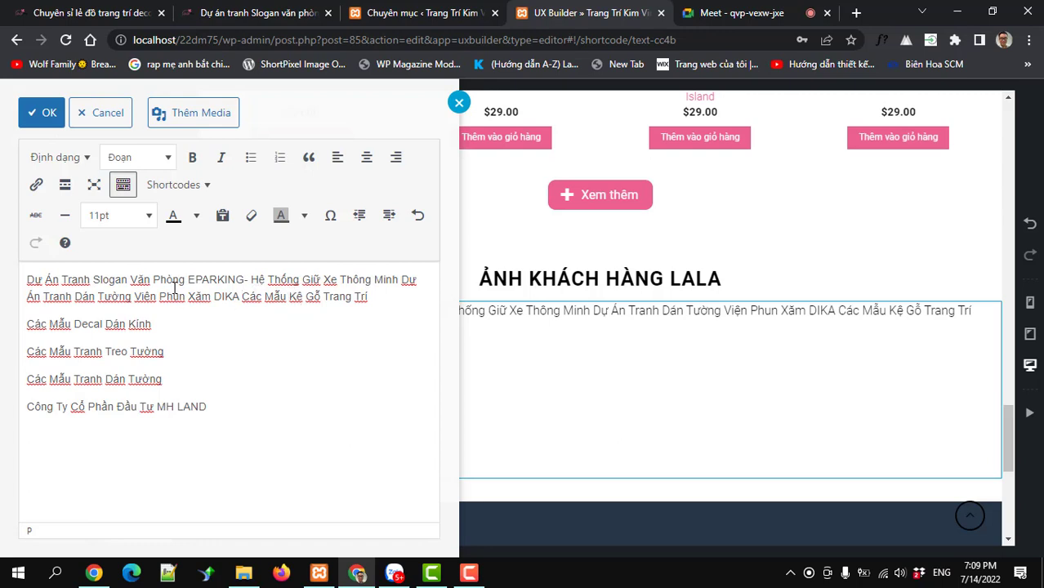
pyautogui.click(245, 280)
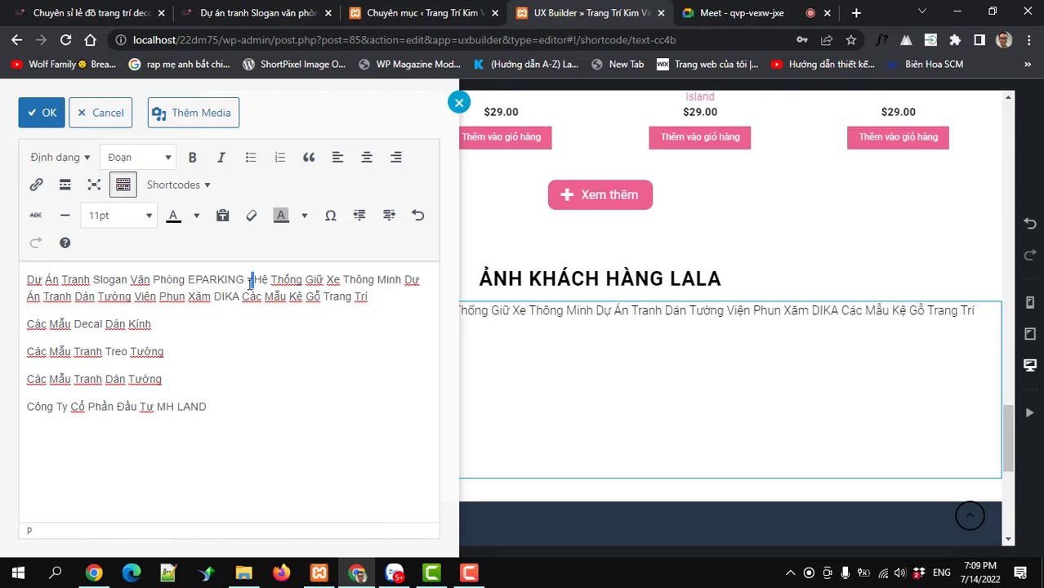
pyautogui.write('|')
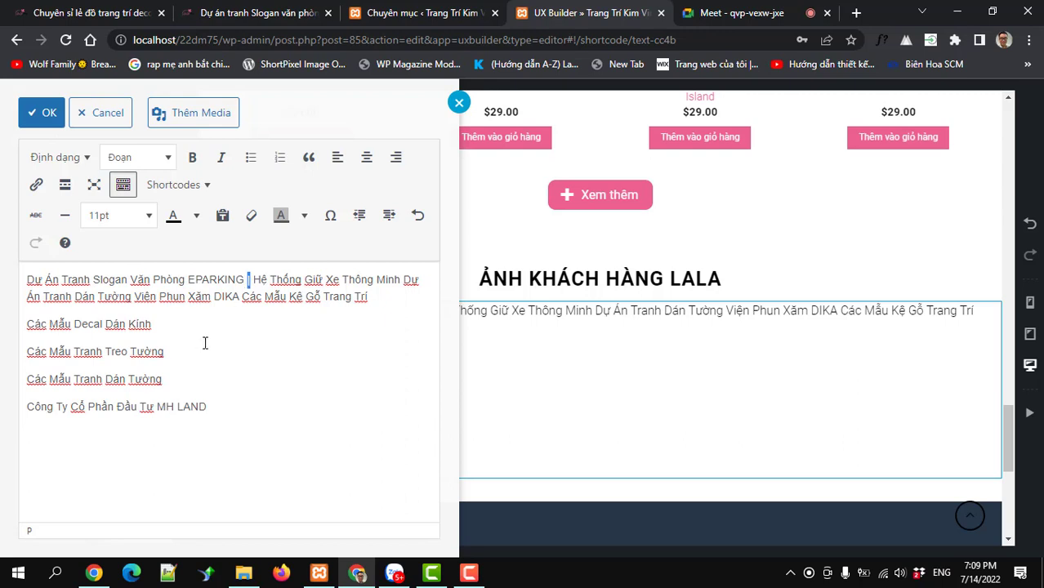
pyautogui.click(240, 296)
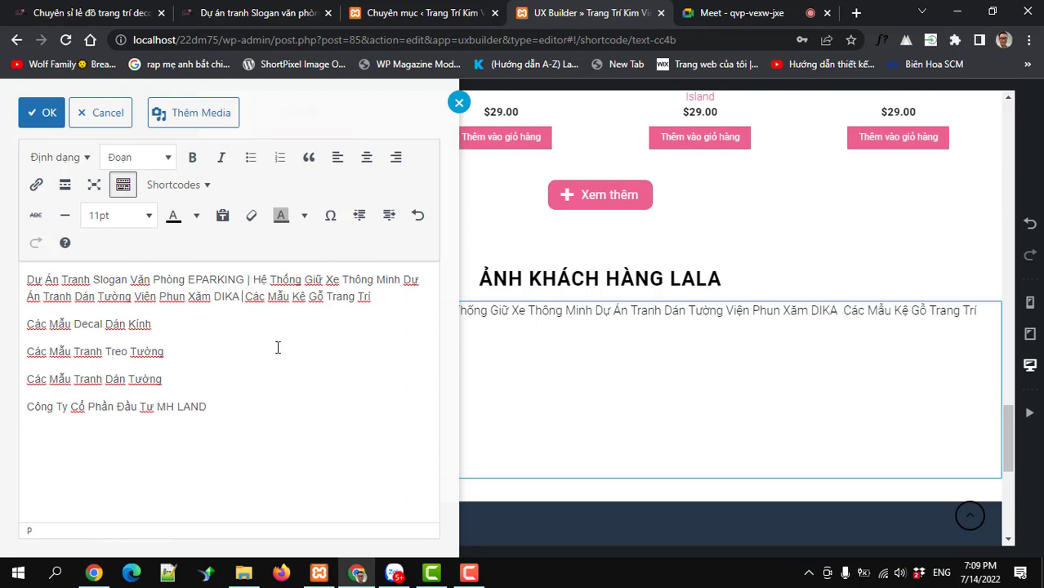
pyautogui.write('|')
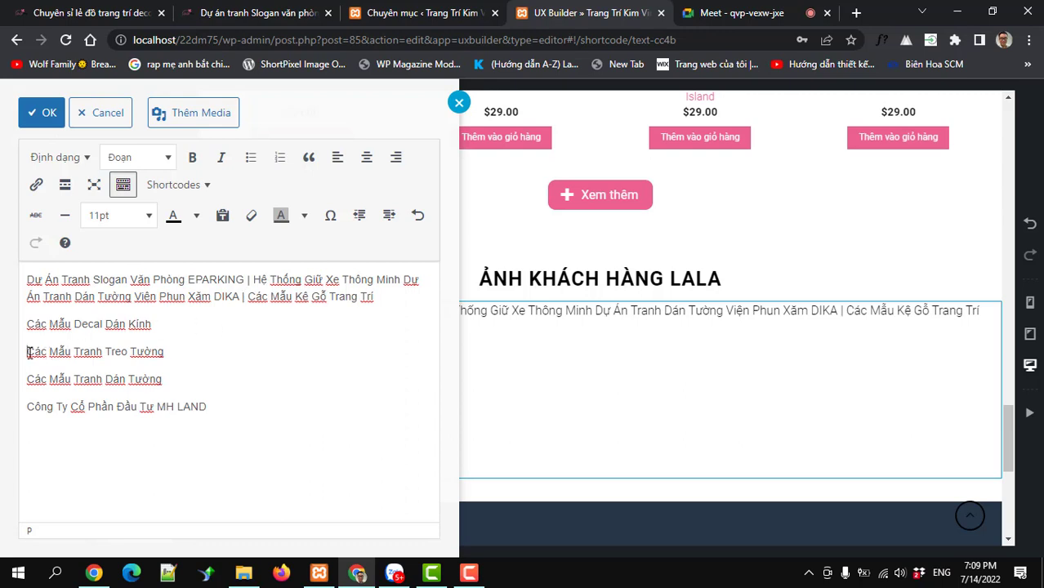
# Join "Các Mẫu Tranh Treo Tường" and "Các Mẫu Tranh Dán Tường" onto the "Các Mẫu Decal Dán Kính" line with "|" separators.
pyautogui.click(29, 351)
pyautogui.press('BackSpace')
pyautogui.write('| Các Mẫu Tranh Treo Tường')
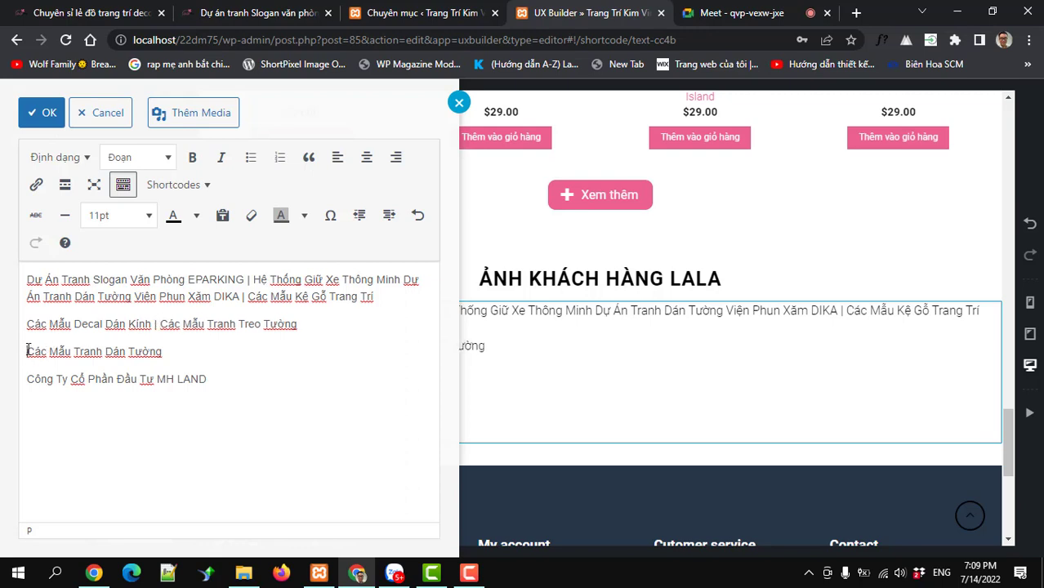
pyautogui.click(29, 351)
pyautogui.press('BackSpace')
pyautogui.write('| Các Mẫu Tranh Dán Tường')
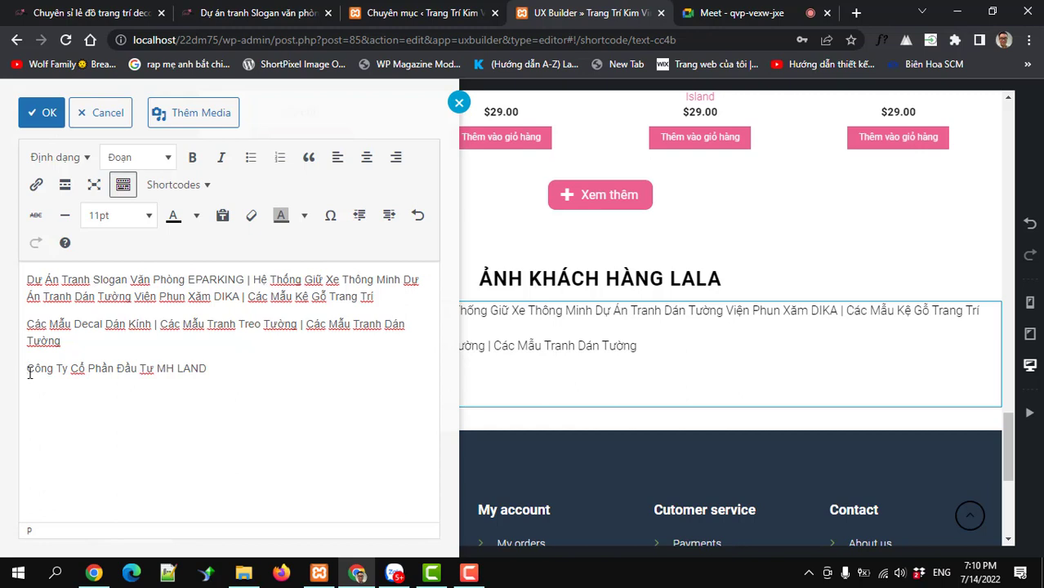
# Append "Công Ty Cổ Phần Đầu Tư MH LAND" to the second paragraph and merge both paragraphs into one, using "|" separators.
pyautogui.click(29, 373)
pyautogui.press('BackSpace')
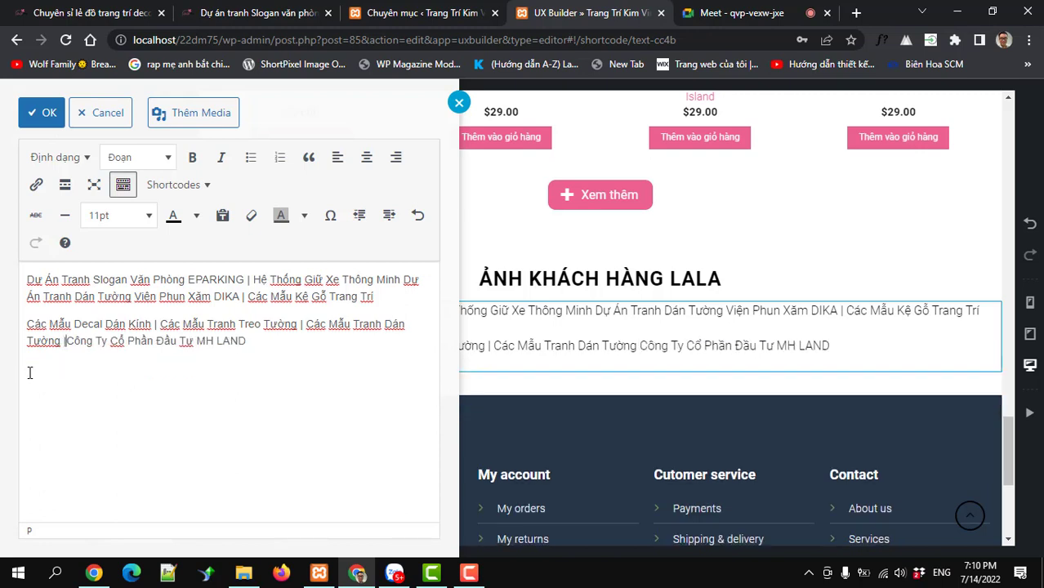
pyautogui.write('|')
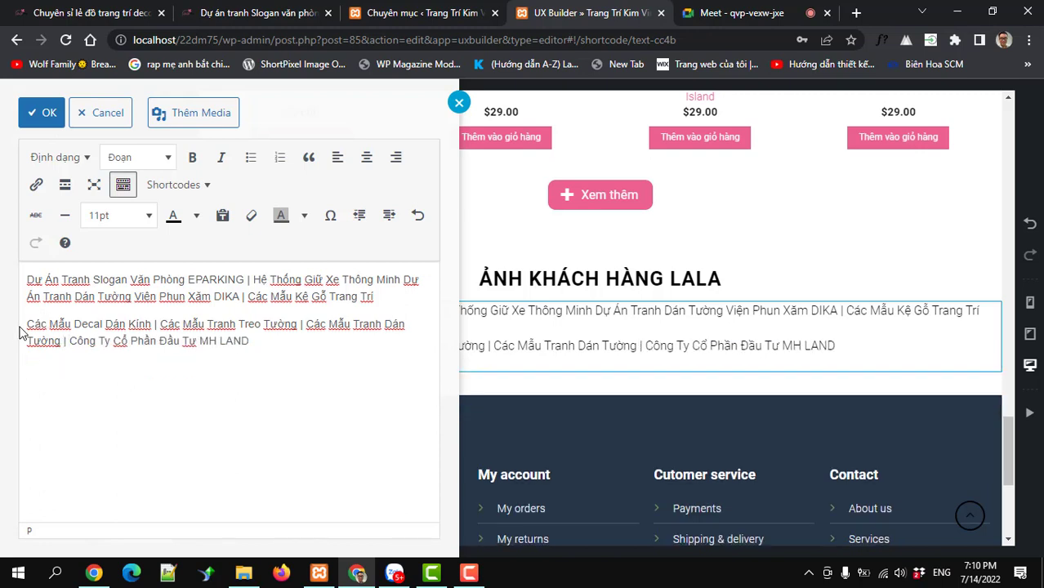
pyautogui.press('BackSpace')
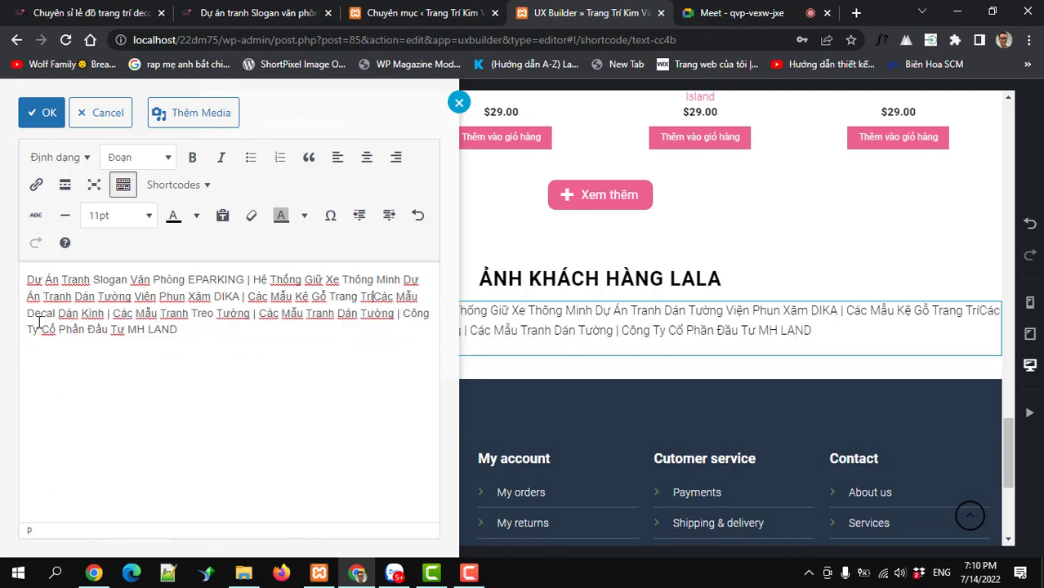
pyautogui.write('|')
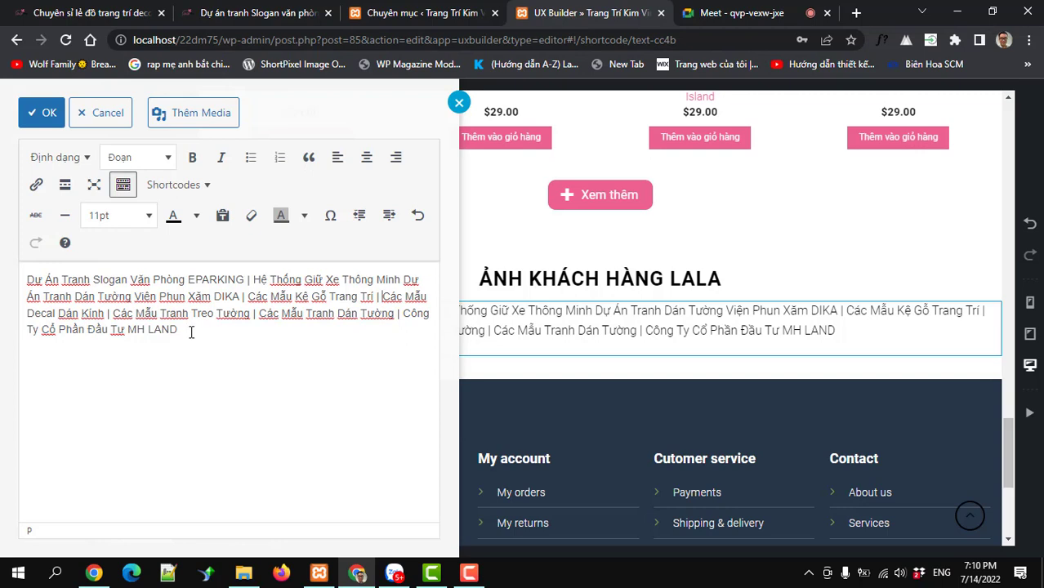
# Save the edited category text, apply it to the text element and update the page.
pyautogui.click(41, 113)
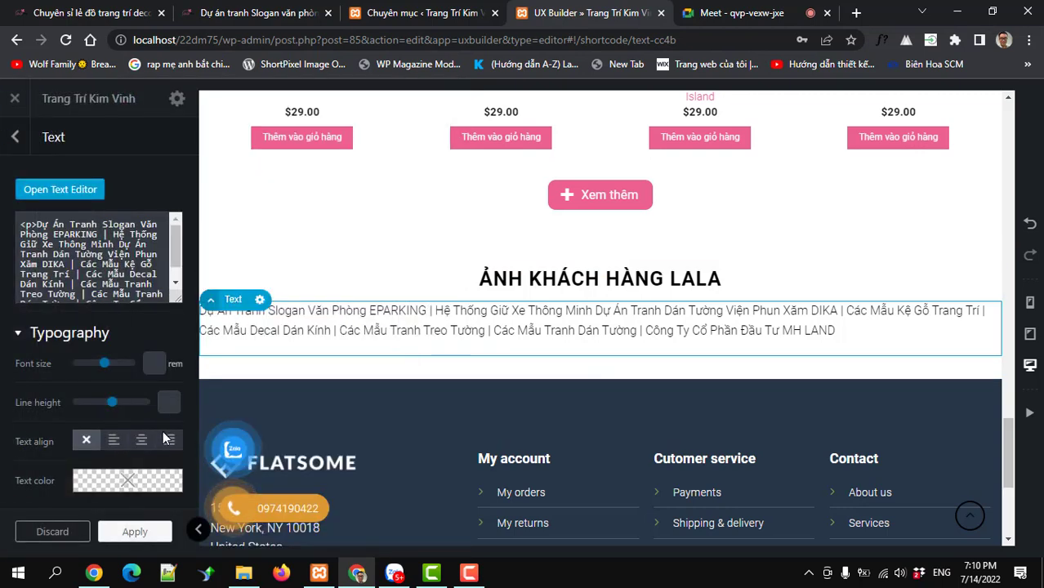
pyautogui.click(135, 531)
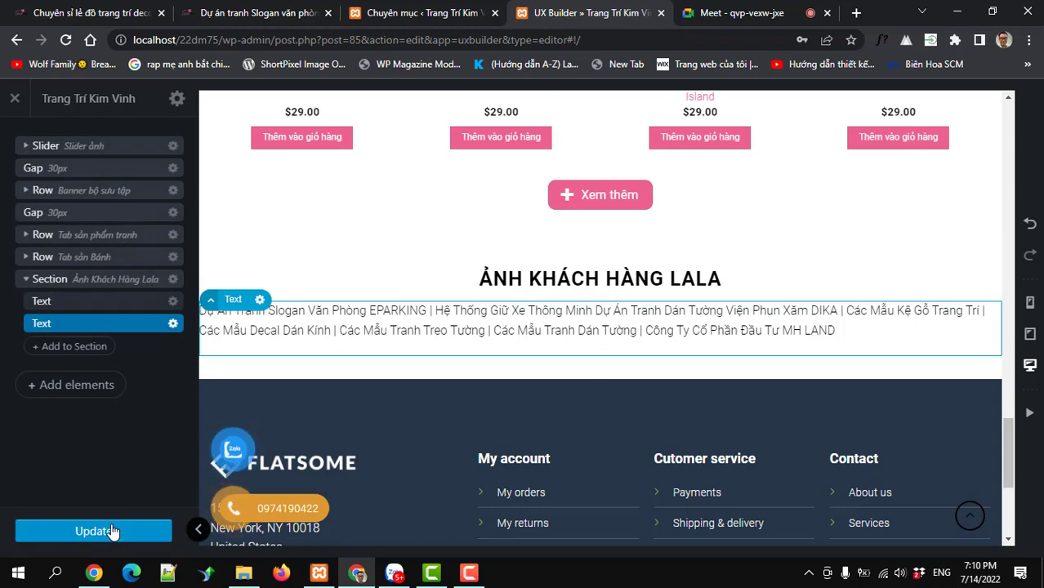
pyautogui.click(118, 532)
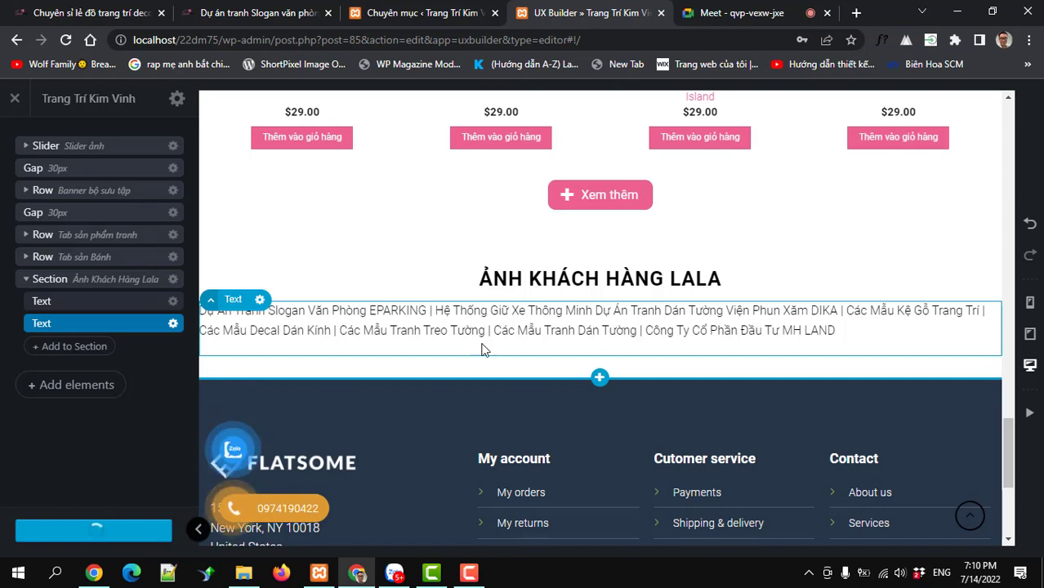
pyautogui.scroll(-1, 523, 321)
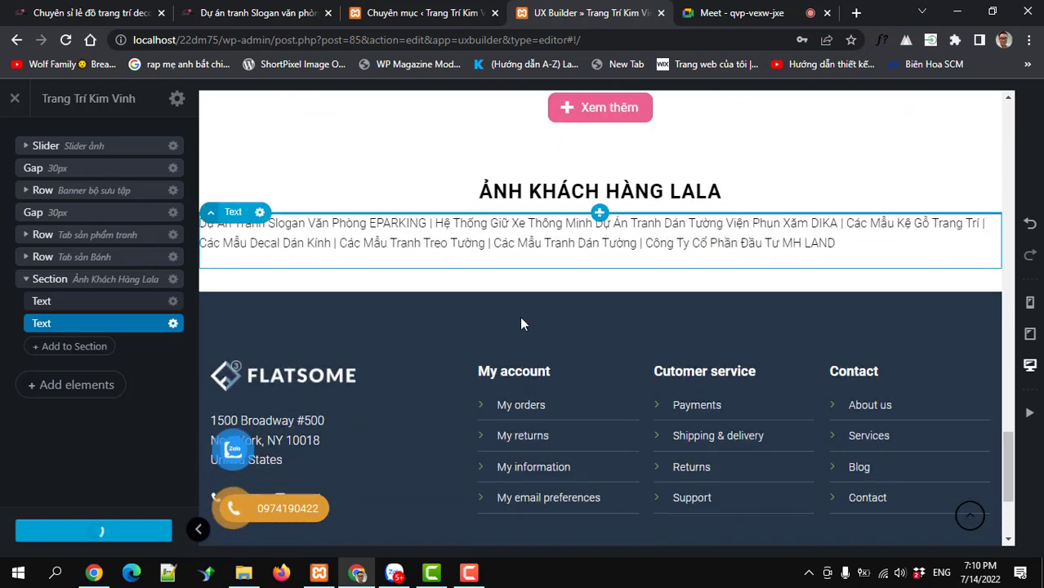
pyautogui.scroll(1, 520, 323)
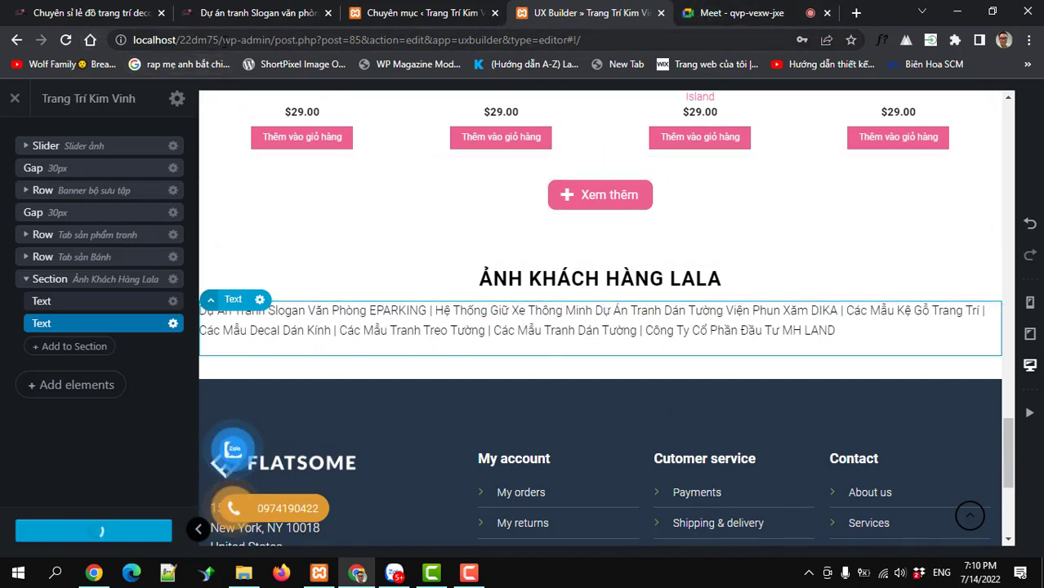
# Open the site homepage localhost/22dm75/ in a new browser tab and check the "Ảnh Khách Hàng Lala" section.
pyautogui.moveTo(222, 40); pyautogui.dragTo(127, 47)
pyautogui.hotkey('ctrl', 'c')
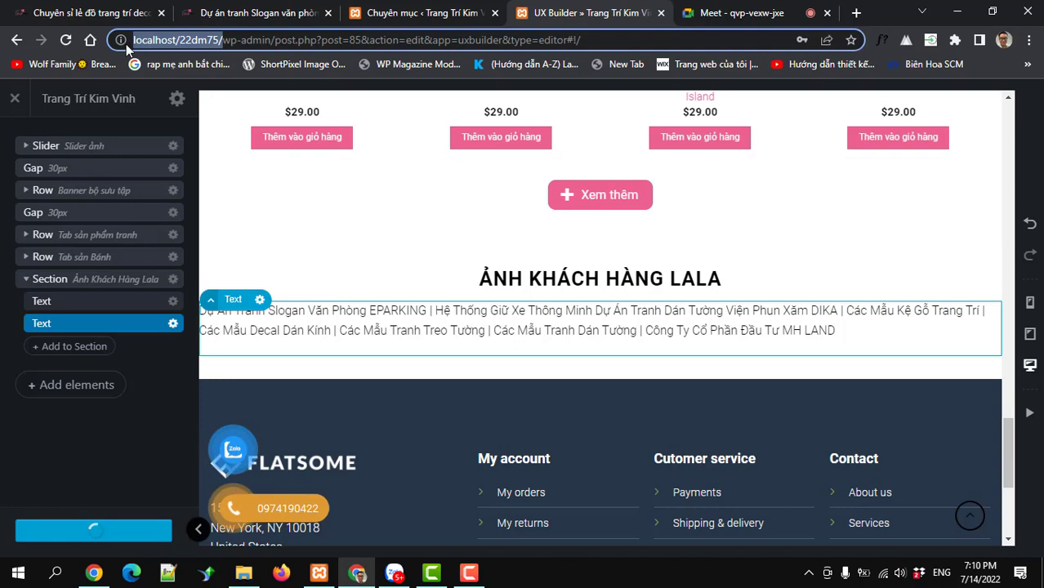
pyautogui.click(855, 13)
pyautogui.hotkey('ctrl', 'v')
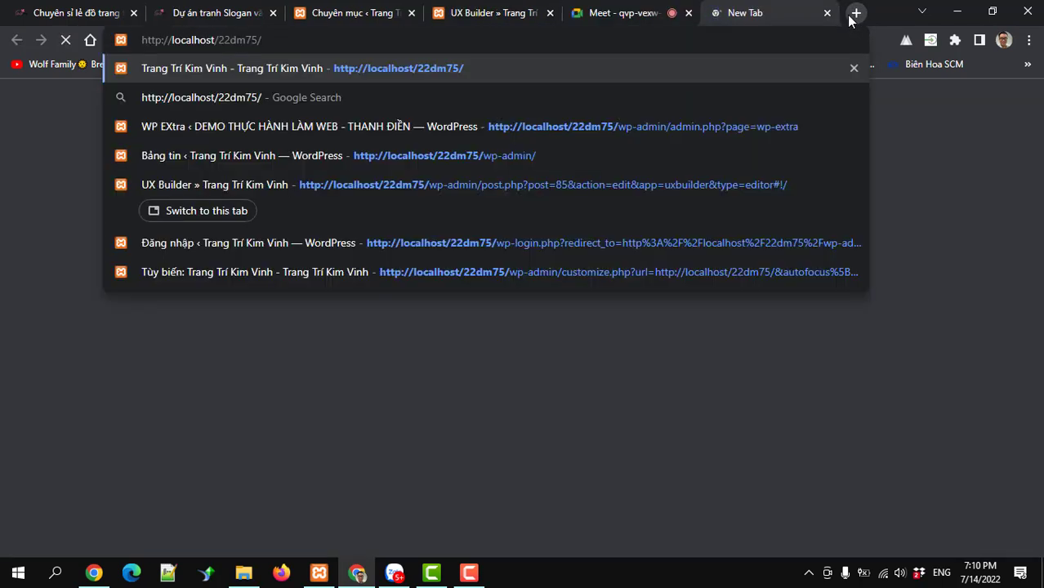
pyautogui.press('Return')
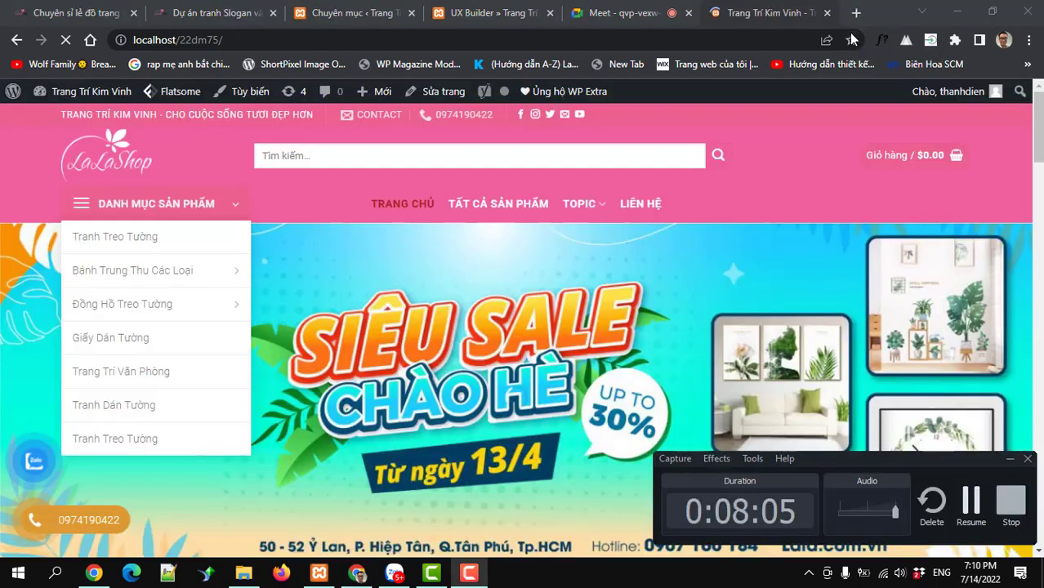
pyautogui.scroll(-1, 616, 240)
pyautogui.scroll(-3, 616, 239)
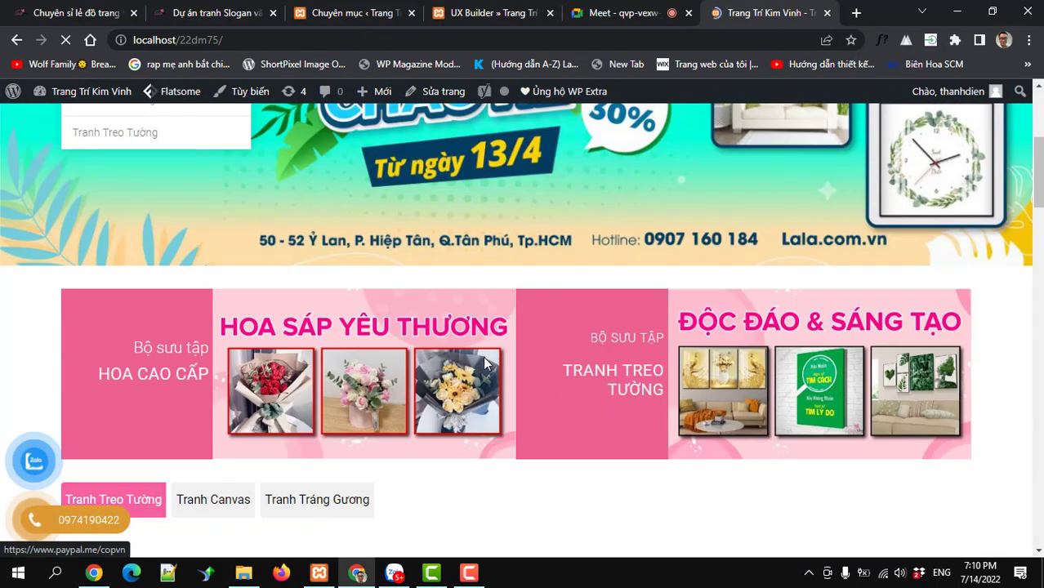
pyautogui.scroll(-5, 485, 353)
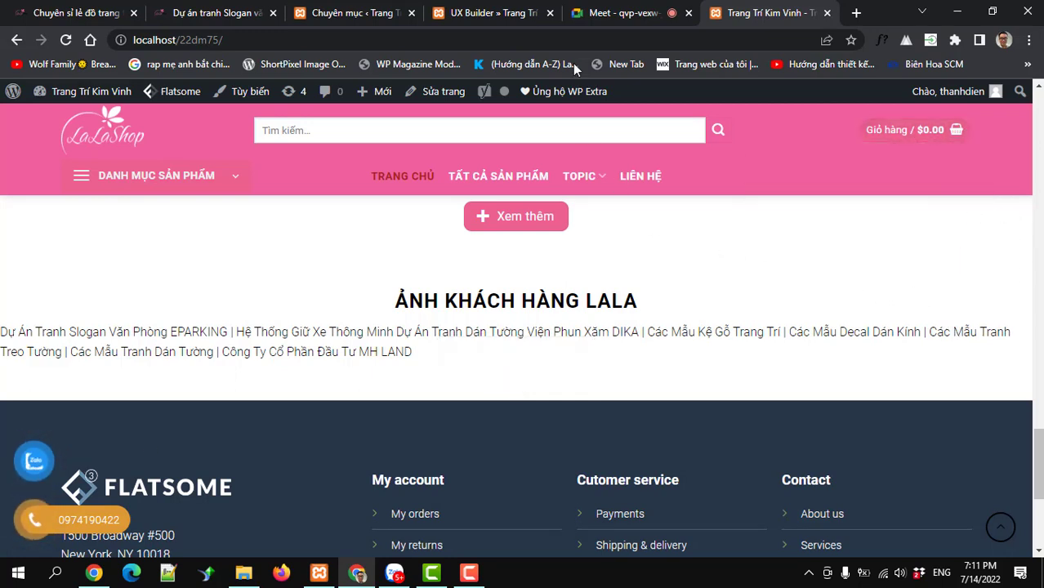
# Back in UX Builder, add a one-column (Một cột) row to the "Ảnh Khách Hàng Lala" section with Small column spacing.
pyautogui.click(469, 15)
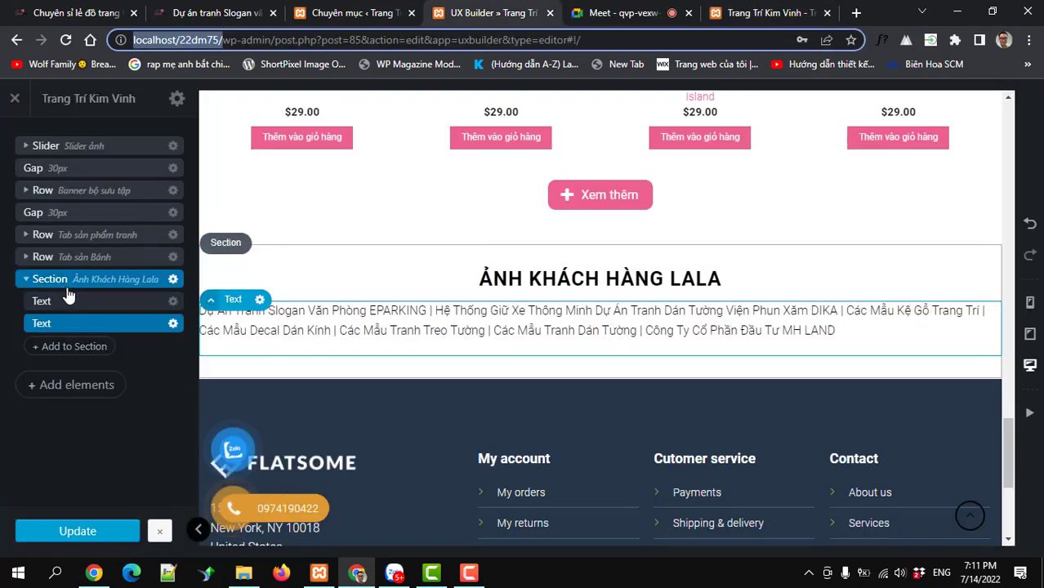
pyautogui.click(70, 347)
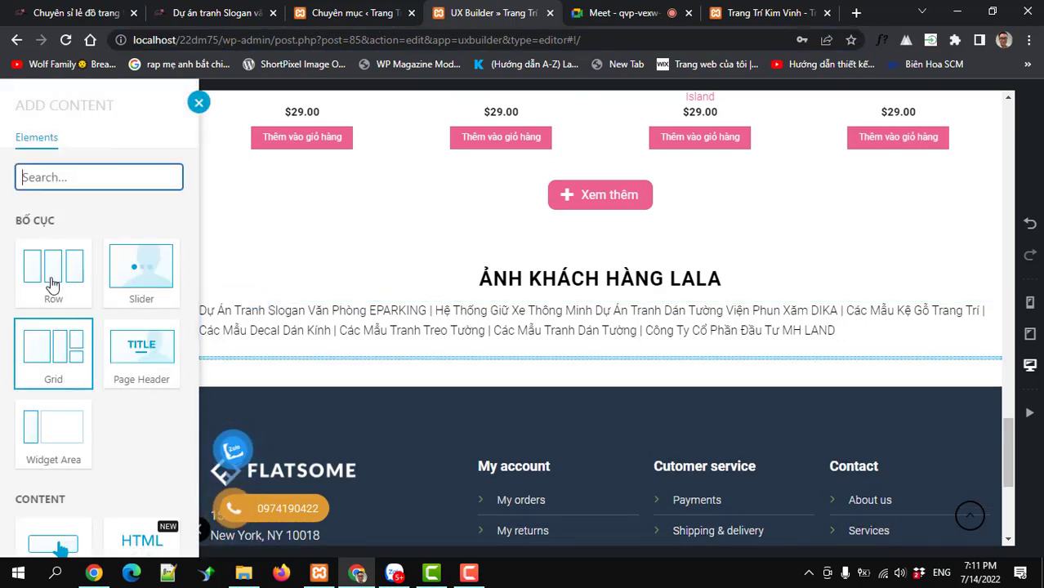
pyautogui.click(52, 275)
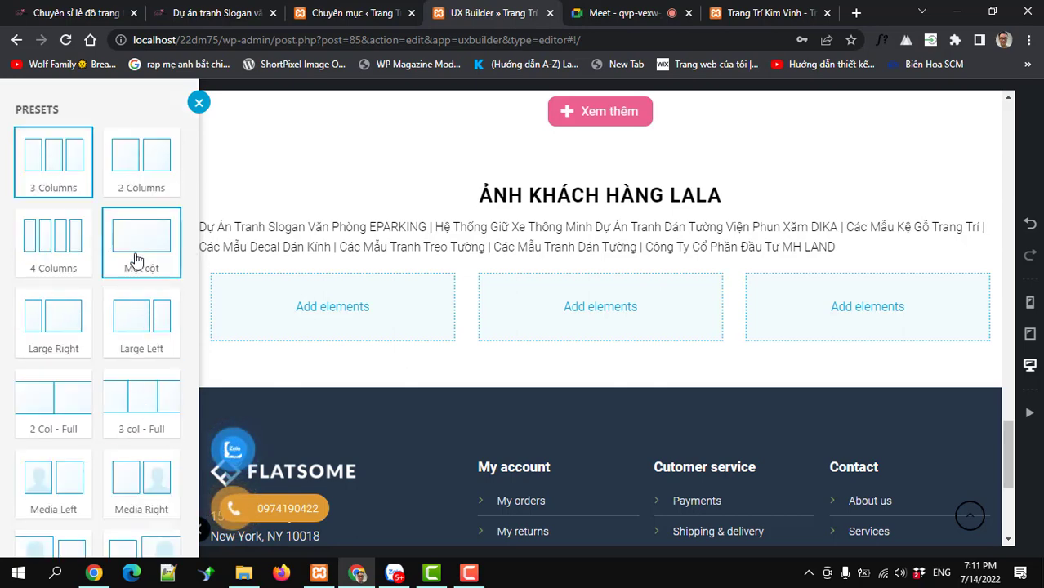
pyautogui.click(136, 249)
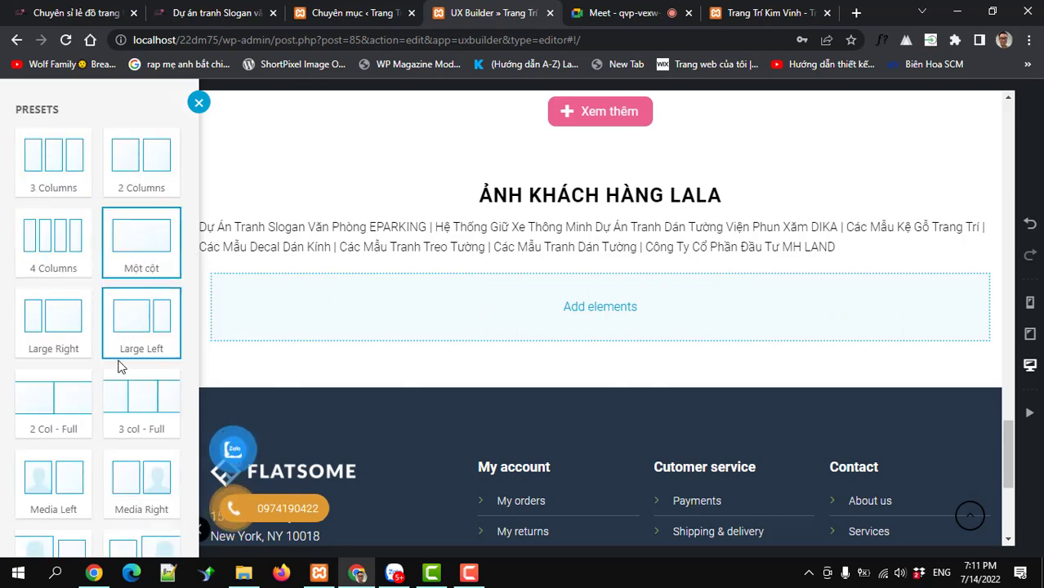
pyautogui.scroll(-4, 104, 407)
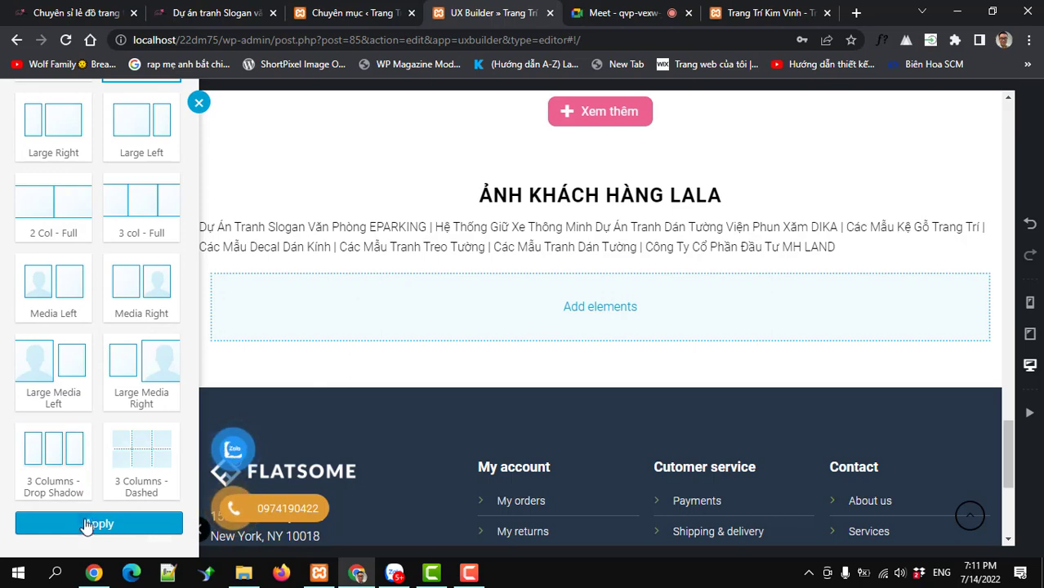
pyautogui.click(85, 525)
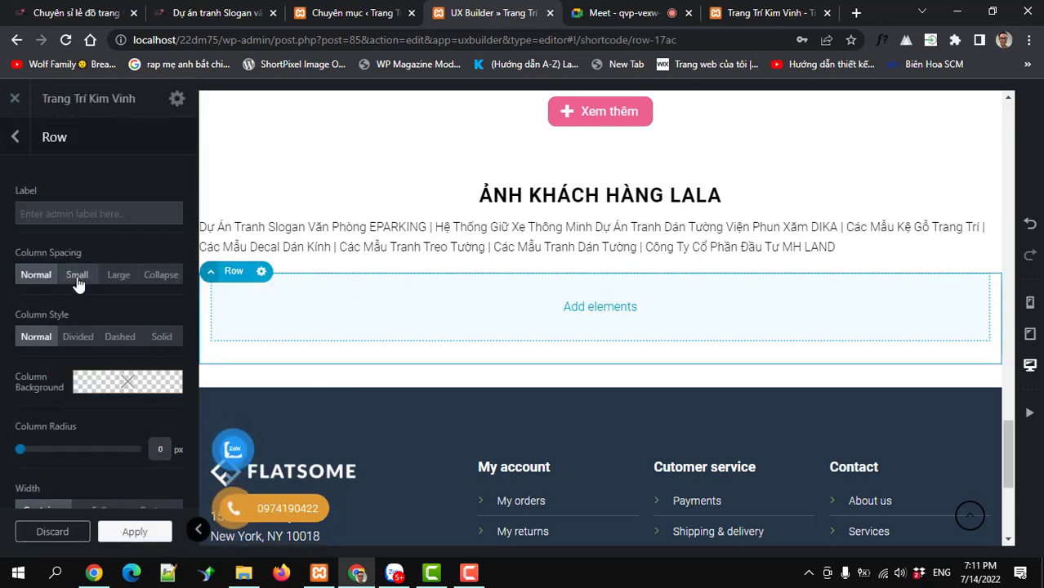
pyautogui.click(78, 278)
pyautogui.click(133, 530)
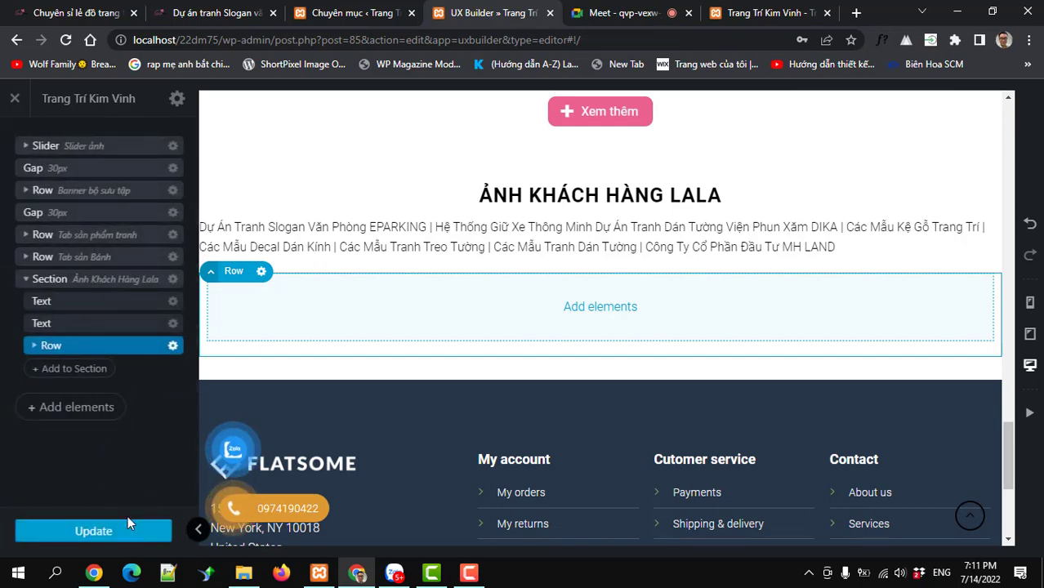
# Move the category text and heading text elements into the row's 12/12 column, heading first, and update the page.
pyautogui.click(33, 344)
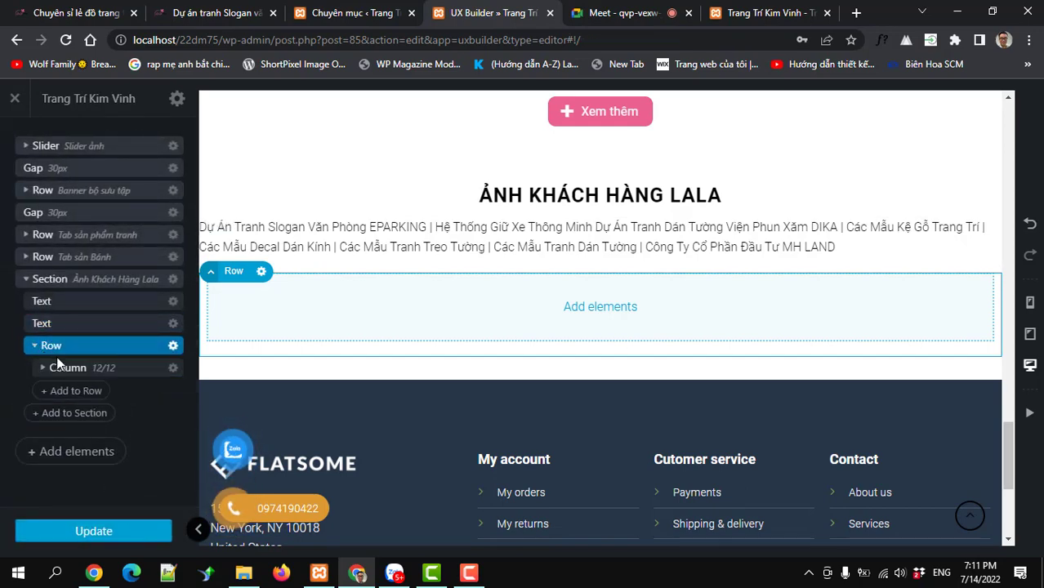
pyautogui.click(44, 369)
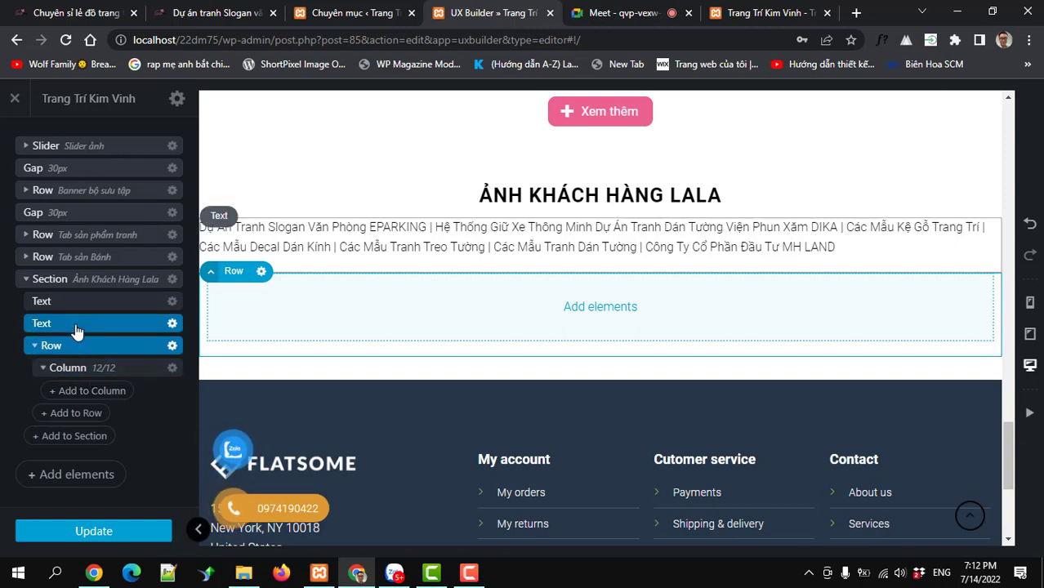
pyautogui.moveTo(74, 326); pyautogui.dragTo(84, 346)
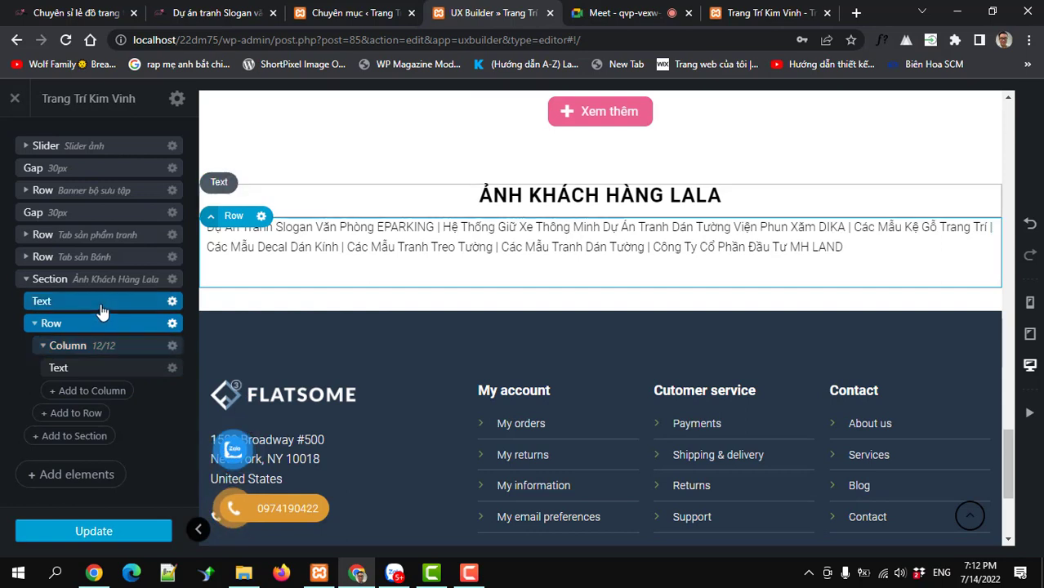
pyautogui.moveTo(99, 308); pyautogui.dragTo(99, 359)
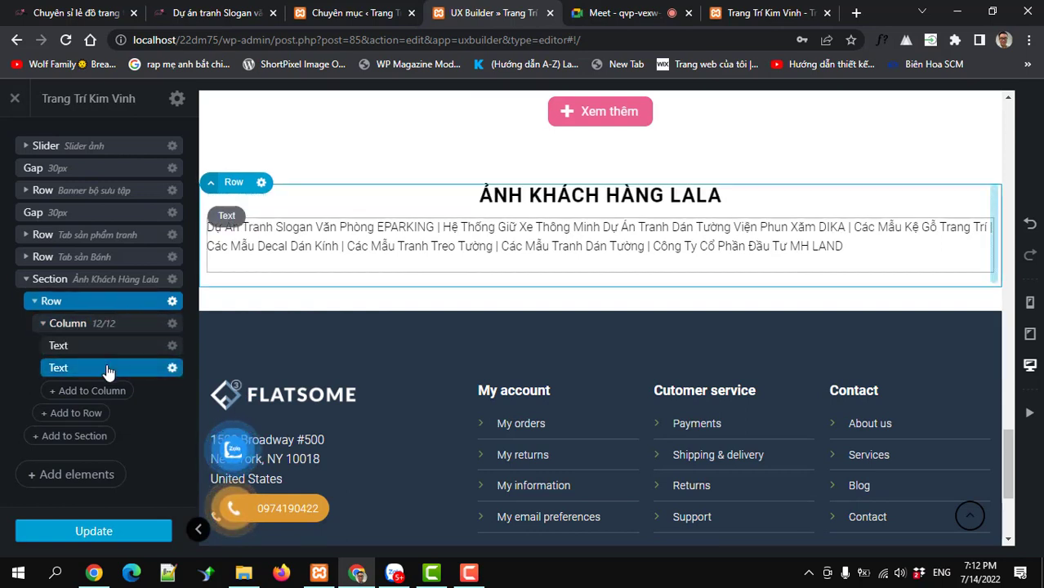
pyautogui.click(93, 530)
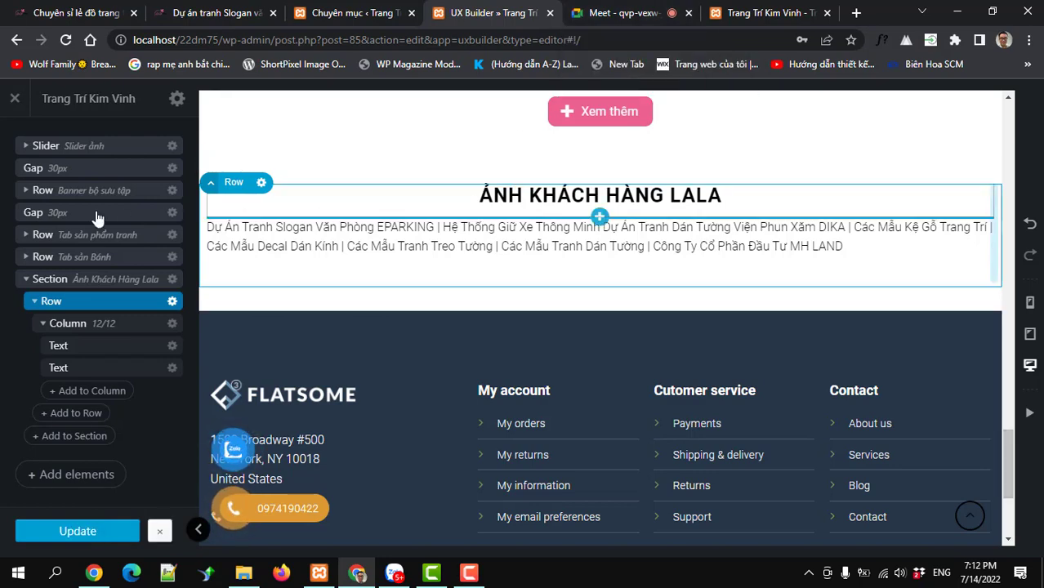
# Reload the site homepage localhost/22dm75/ and check the category text in the "Ảnh Khách Hàng Lala" section.
pyautogui.click(741, 13)
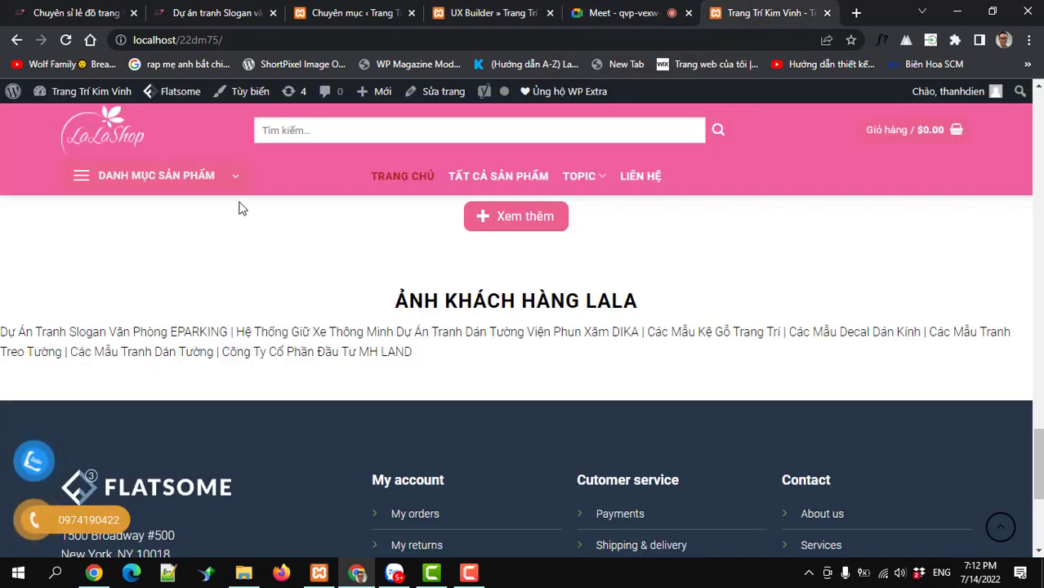
pyautogui.click(66, 40)
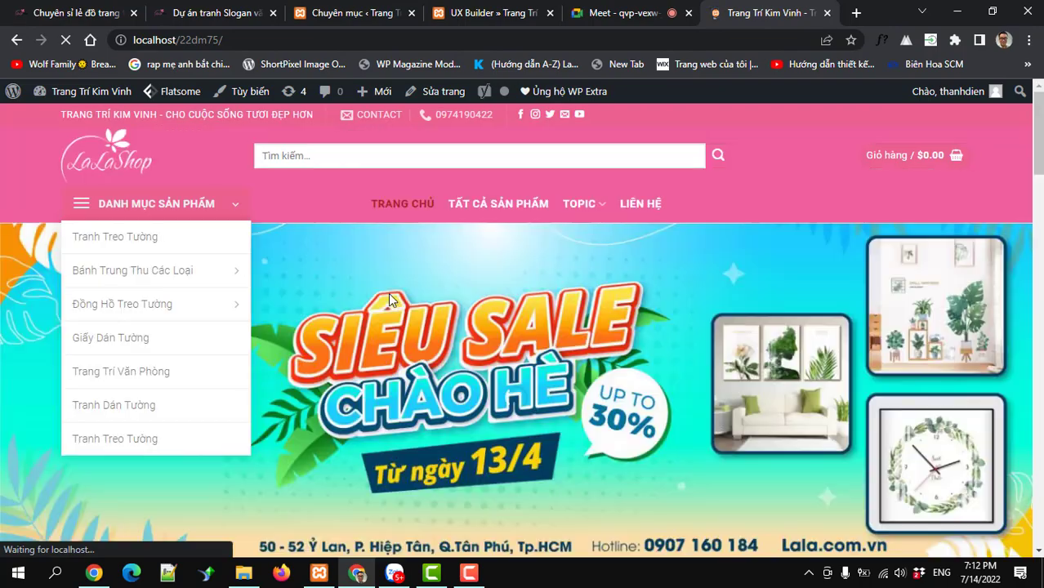
pyautogui.scroll(-8, 388, 300)
pyautogui.scroll(-5, 389, 300)
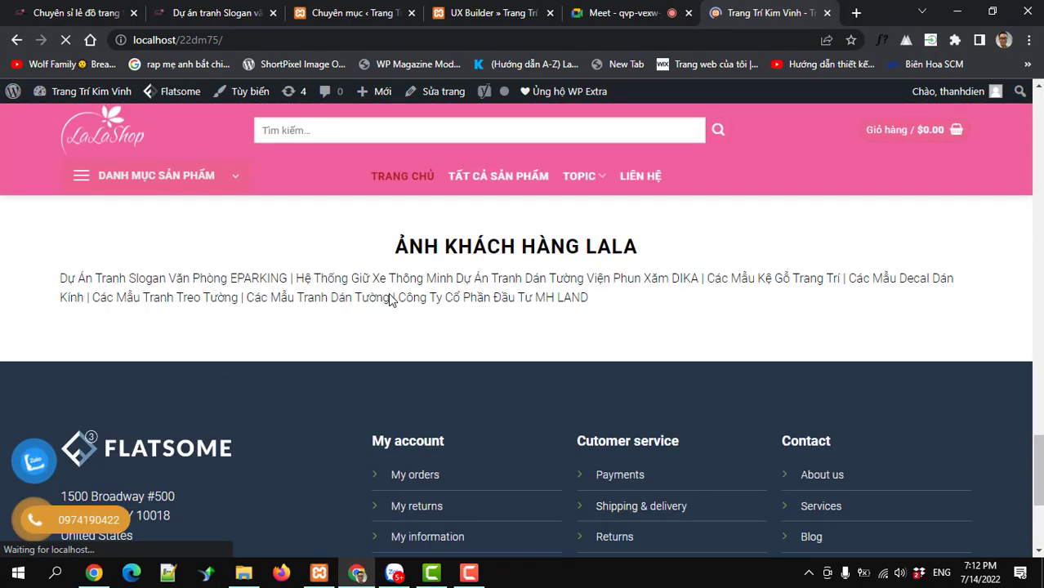
pyautogui.scroll(1, 389, 301)
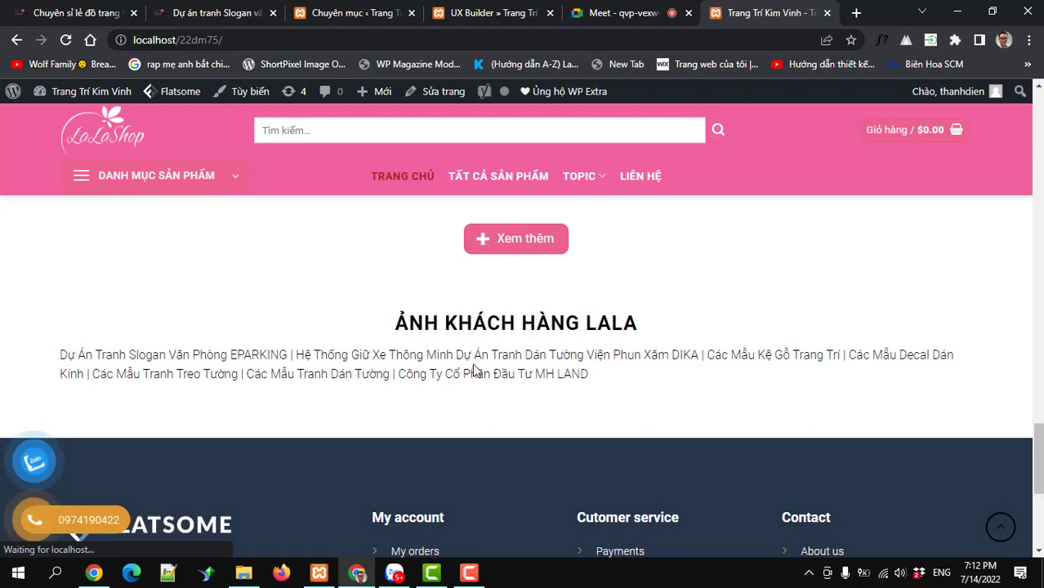
pyautogui.moveTo(63, 356); pyautogui.dragTo(596, 388)
# Compare the category links on lala.com.vn with the "Ảnh Khách Hàng Lala" section on the local homepage.
pyautogui.click(70, 23)
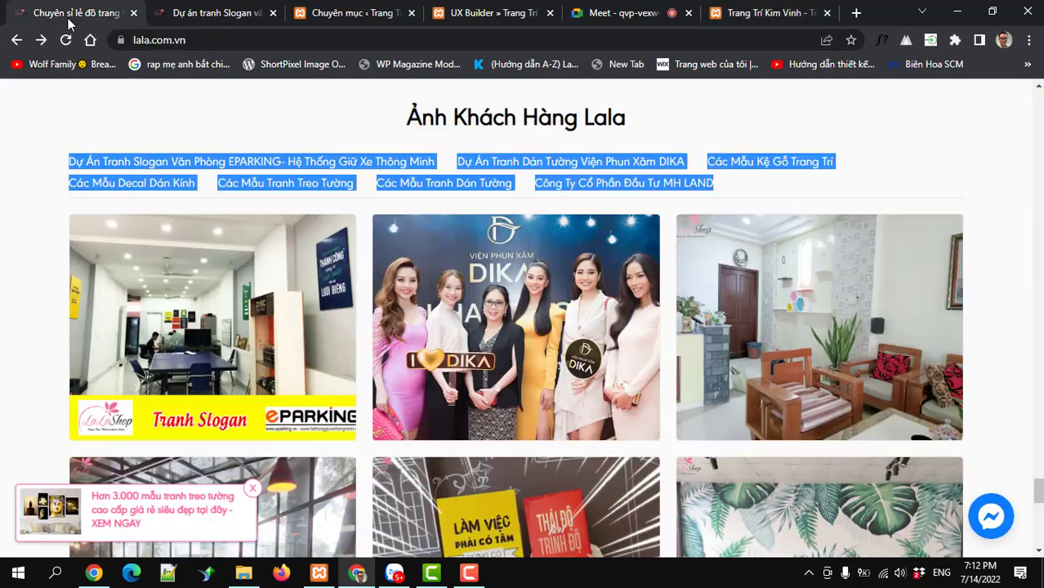
pyautogui.click(447, 173)
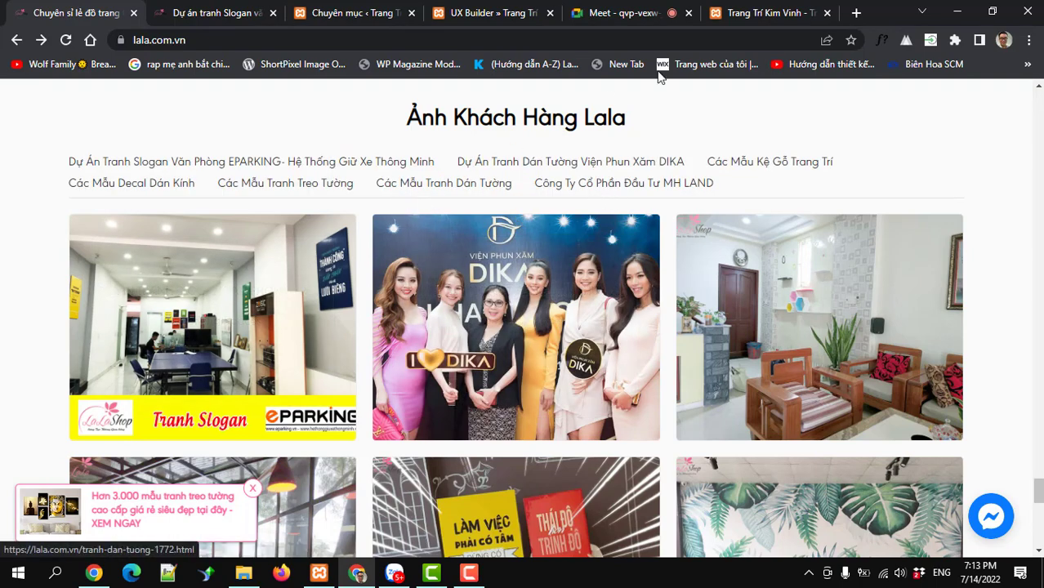
pyautogui.click(732, 18)
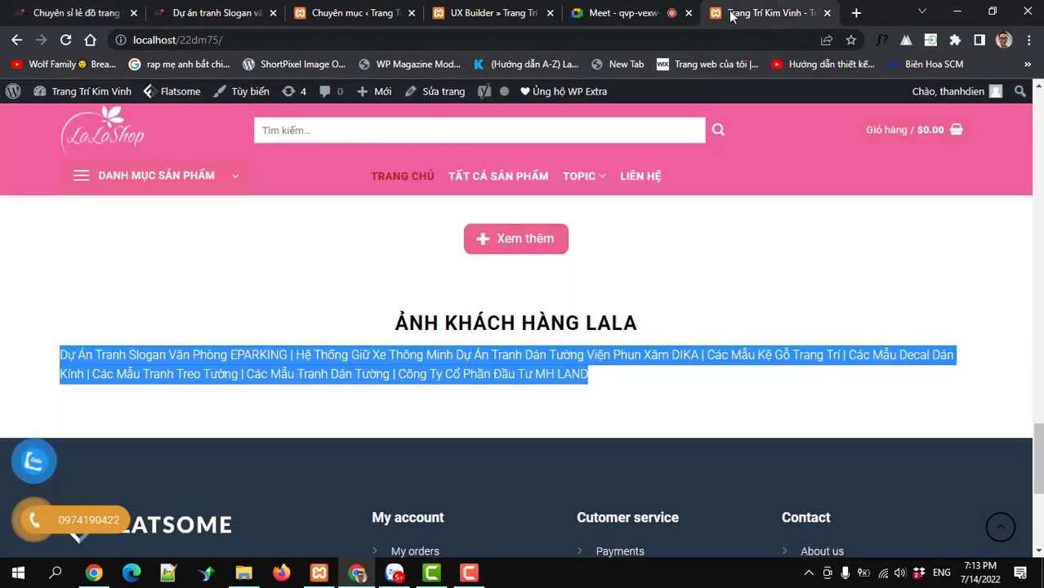
pyautogui.click(611, 393)
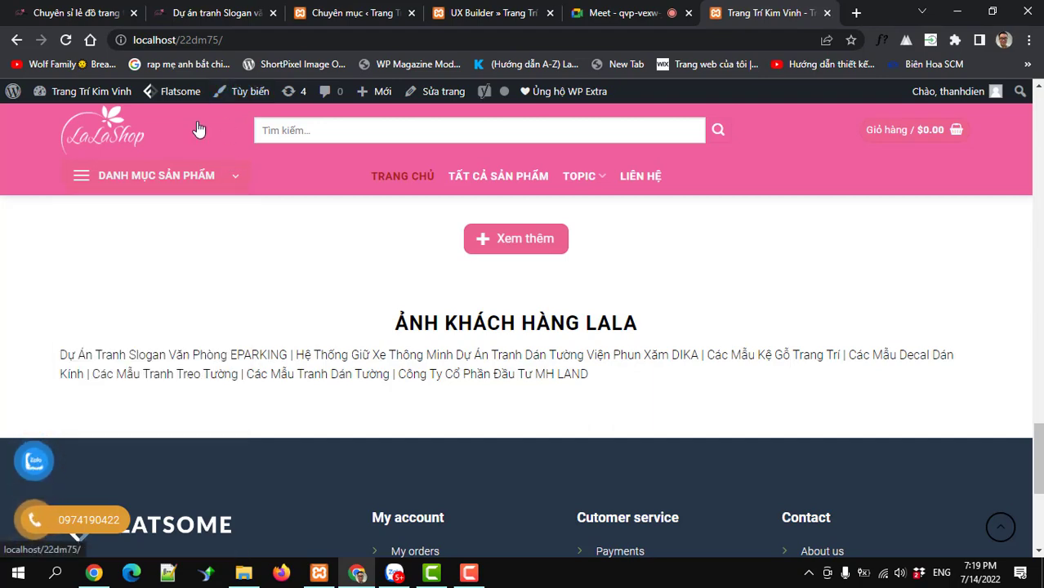
# Back in UX Builder, add a Blog posts element with the Overlay preset to the column of the "Ảnh Khách Hàng Lala" row.
pyautogui.click(488, 13)
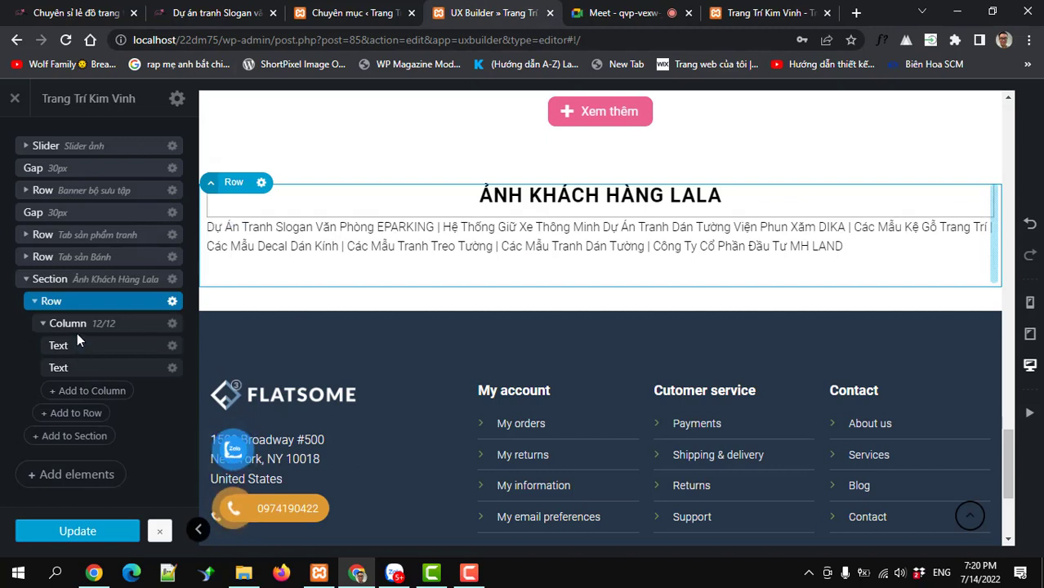
pyautogui.click(72, 392)
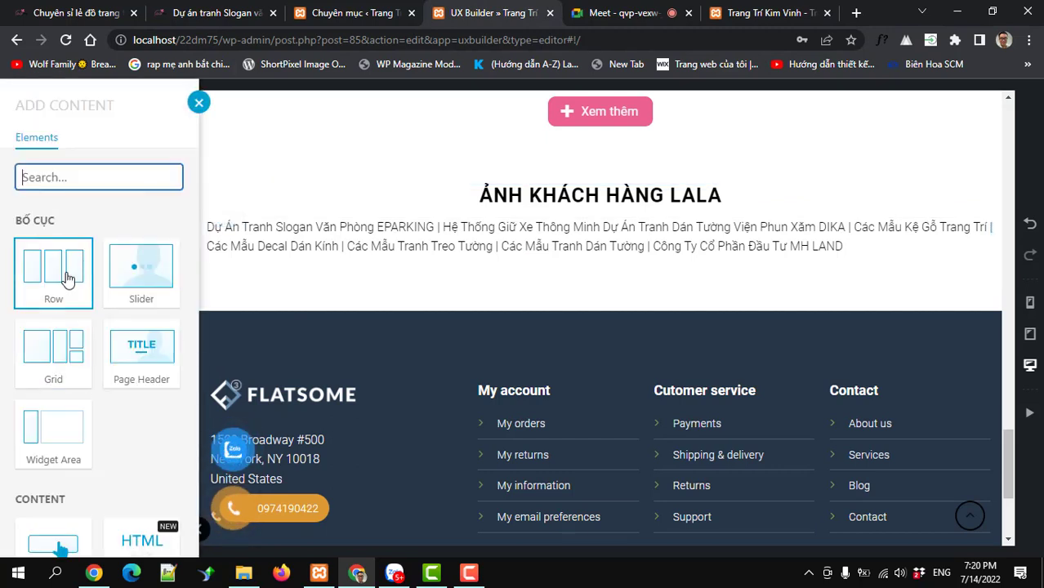
pyautogui.write('blog')
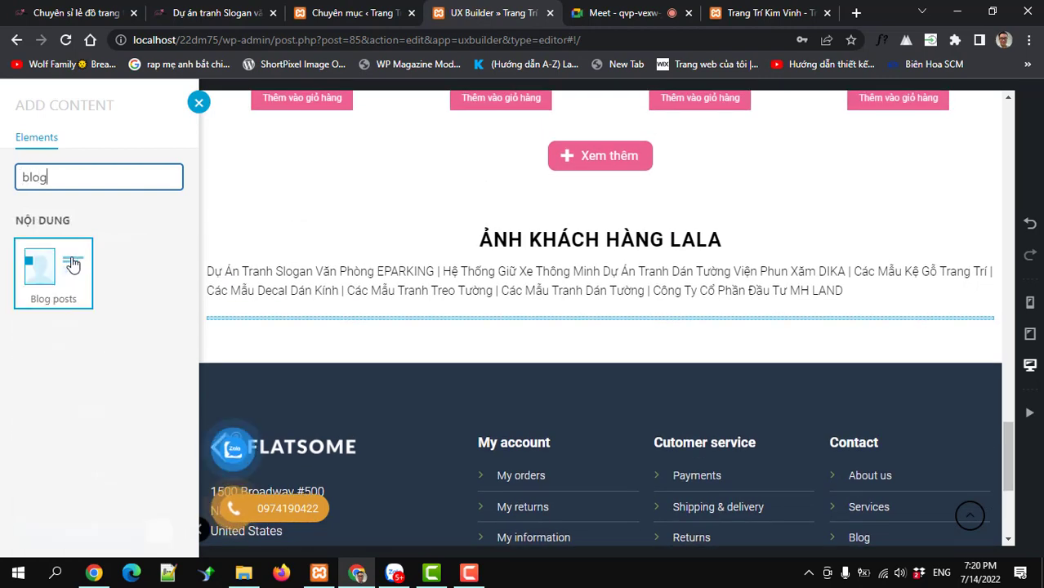
pyautogui.click(69, 278)
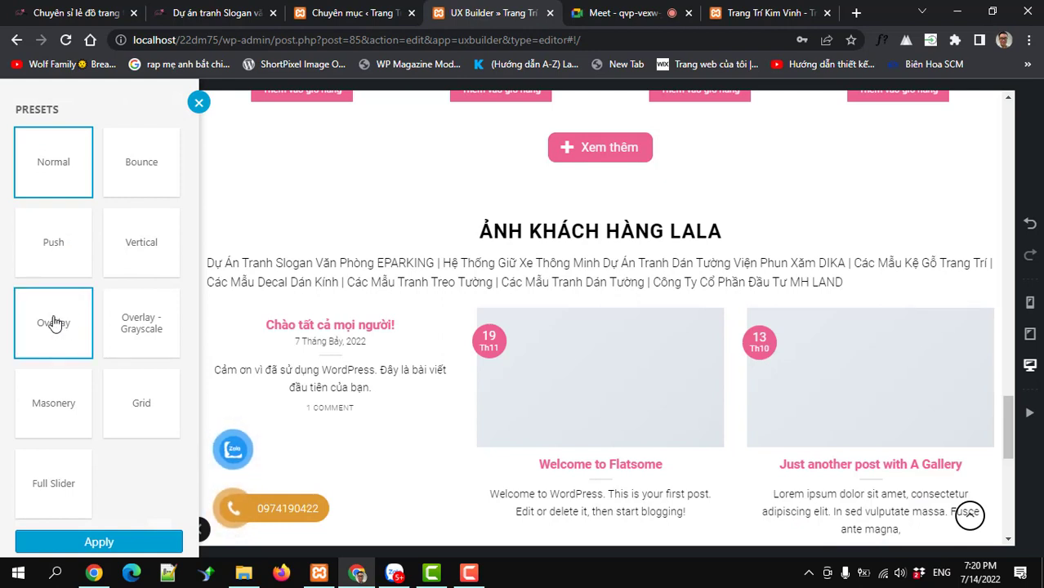
pyautogui.click(53, 322)
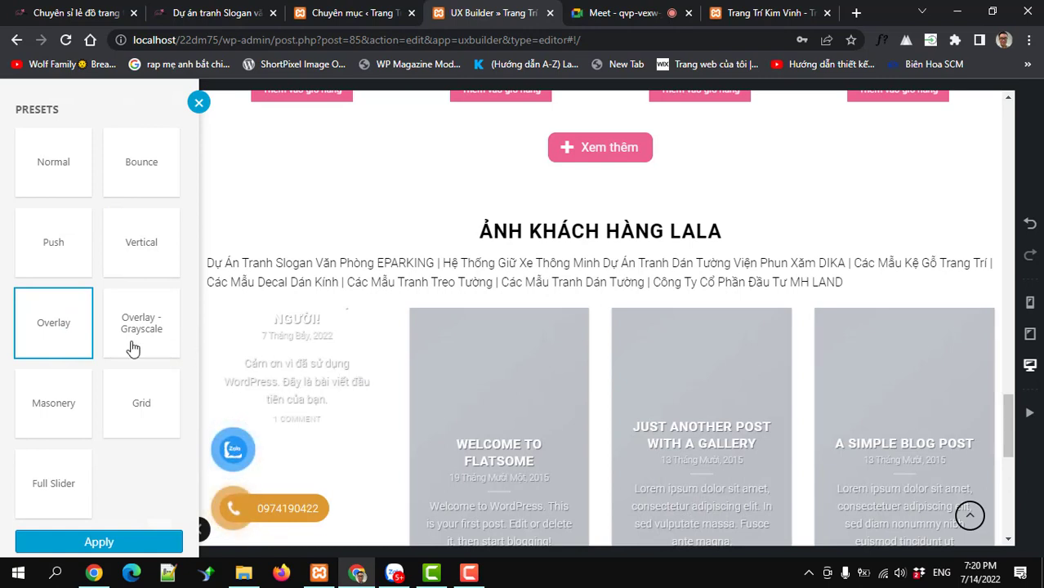
pyautogui.click(48, 170)
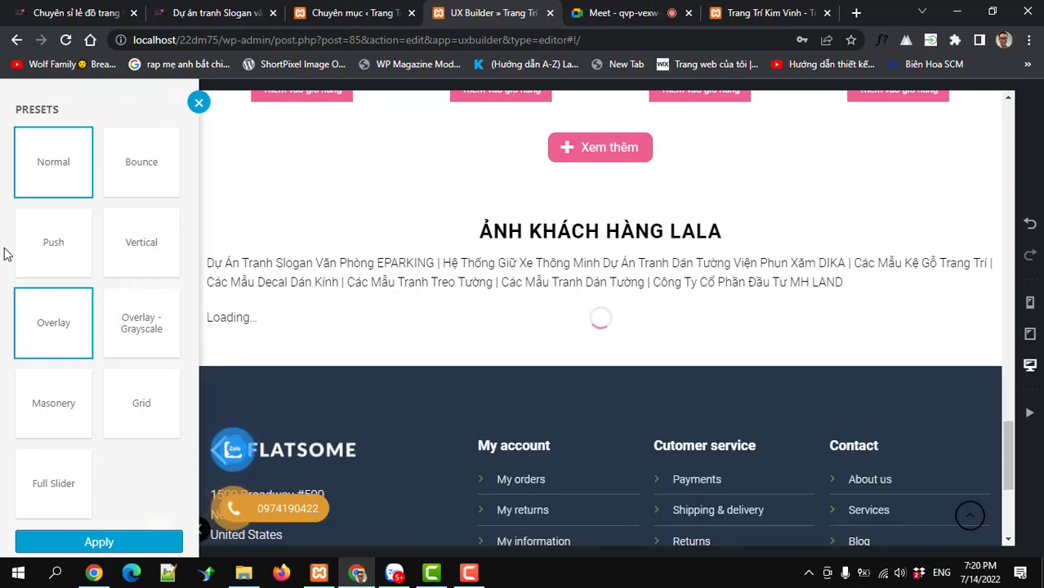
pyautogui.click(47, 320)
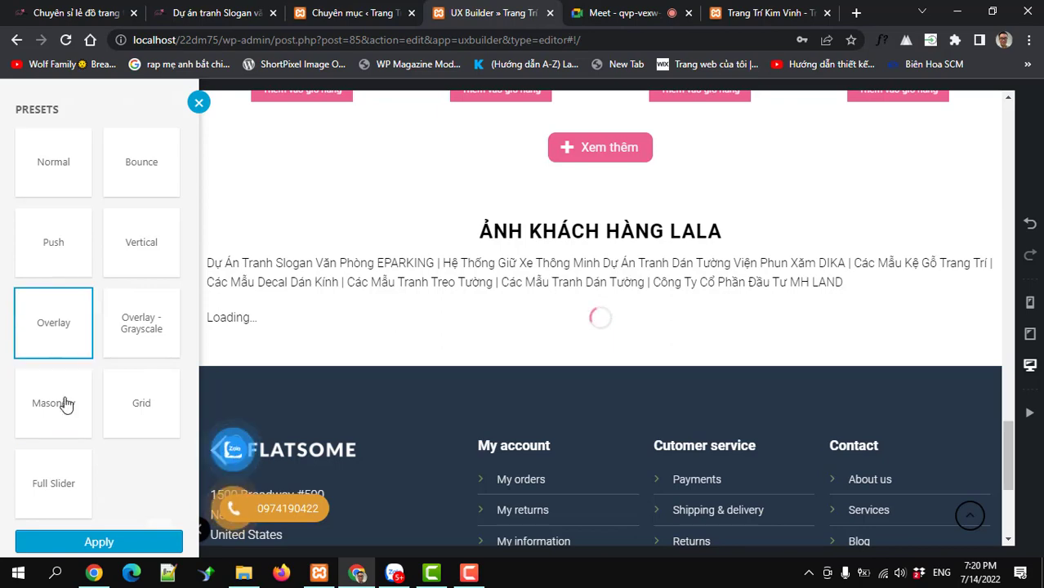
pyautogui.click(89, 542)
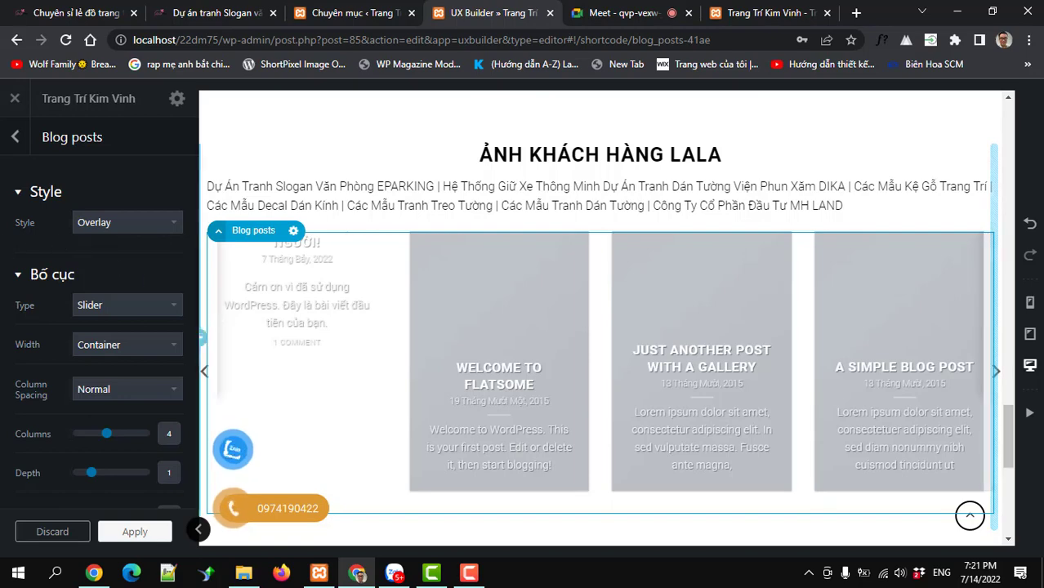
# Set the layout type of the Blog posts element to Row.
pyautogui.click(108, 304)
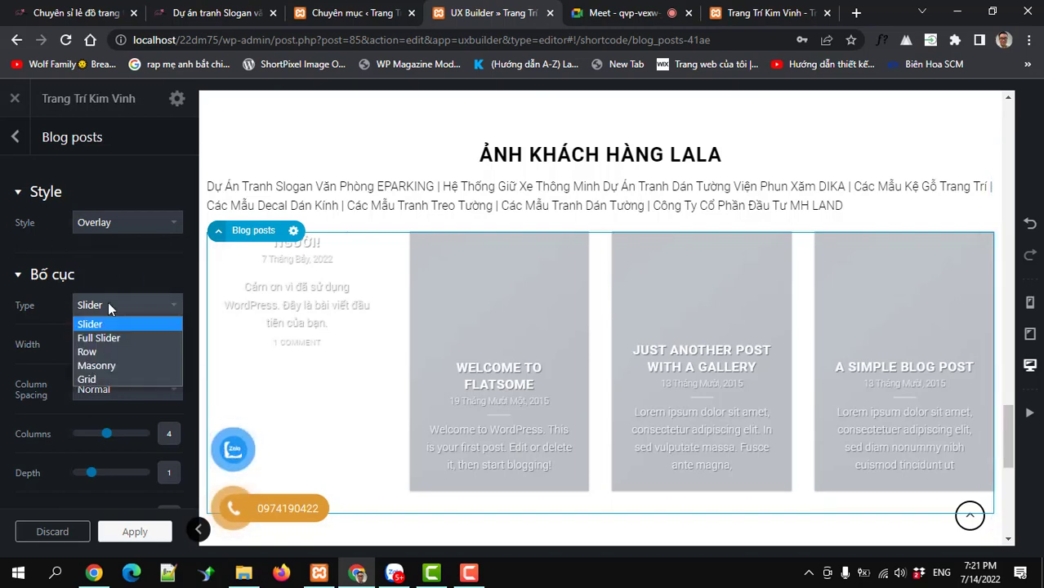
pyautogui.click(108, 305)
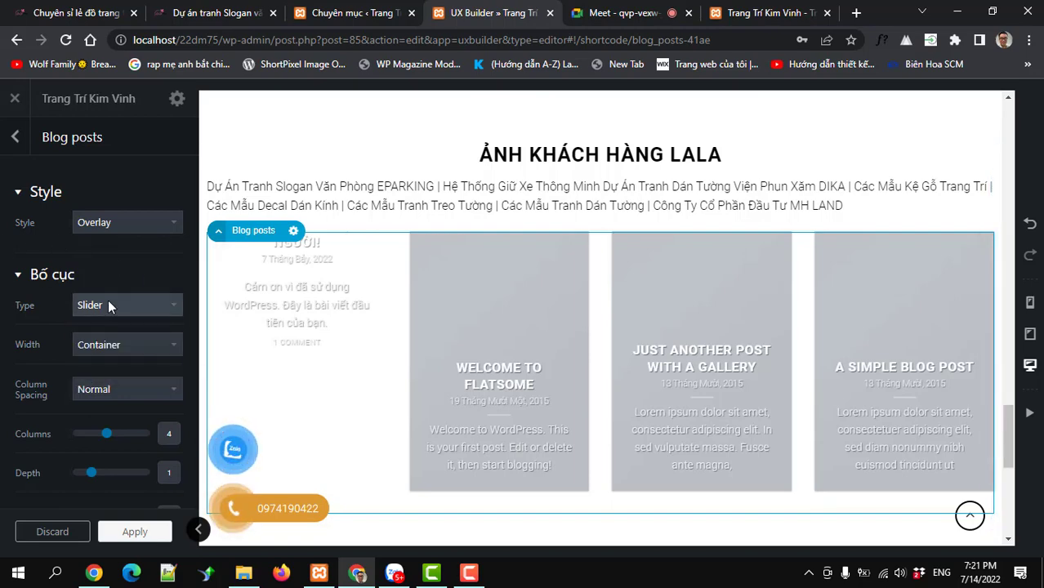
pyautogui.click(106, 298)
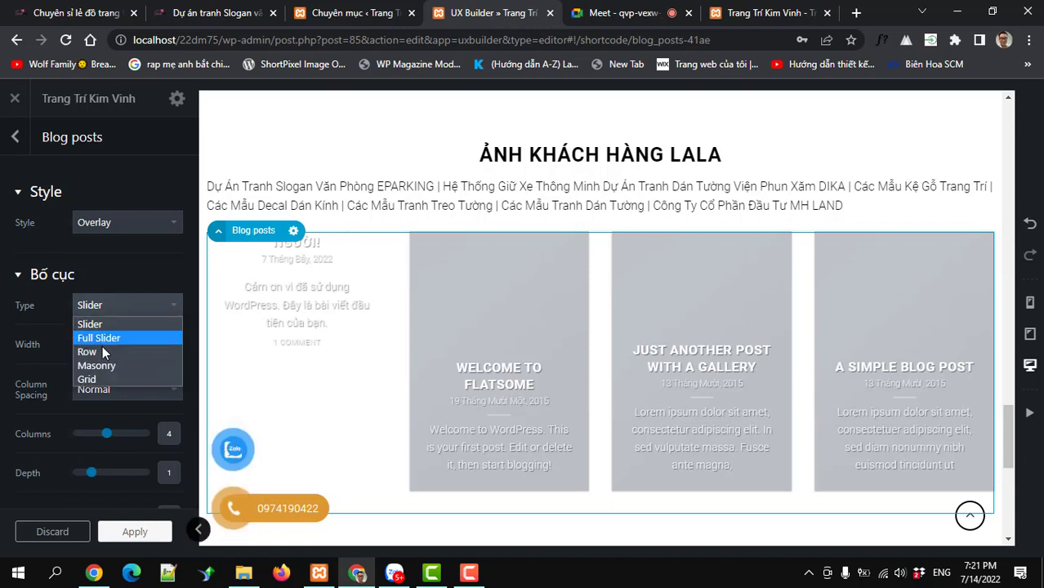
pyautogui.click(102, 349)
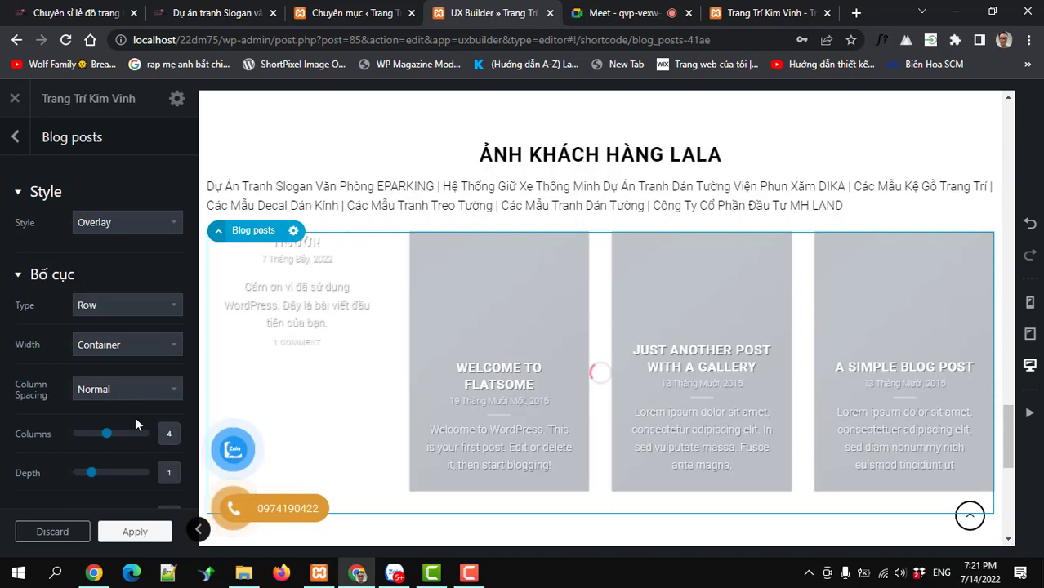
# Set the image height (Cao) of the blog posts to the 1:1 ratio, 100%.
pyautogui.scroll(-2, 135, 417)
pyautogui.scroll(-2, 133, 410)
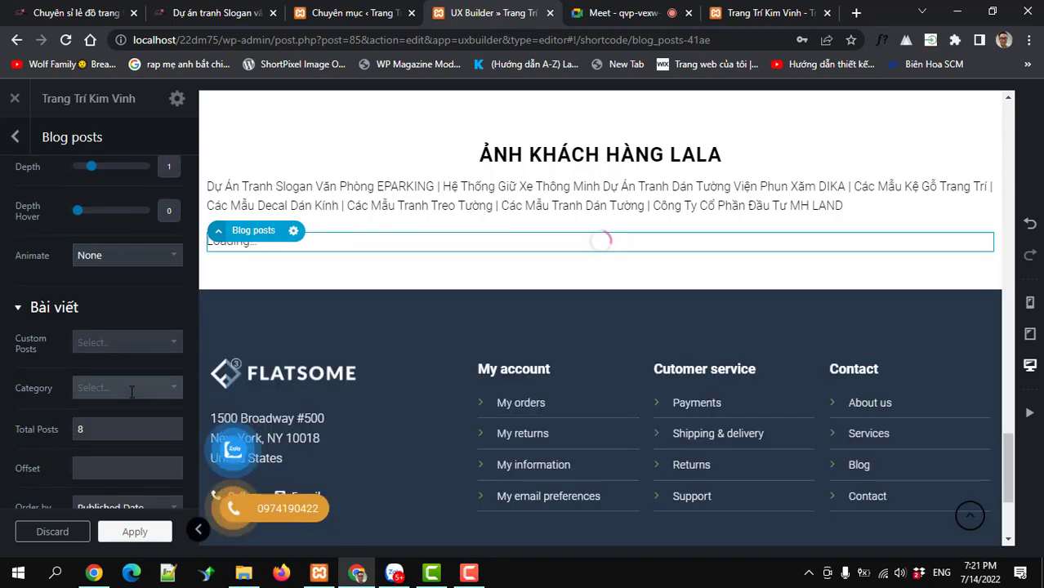
pyautogui.click(132, 389)
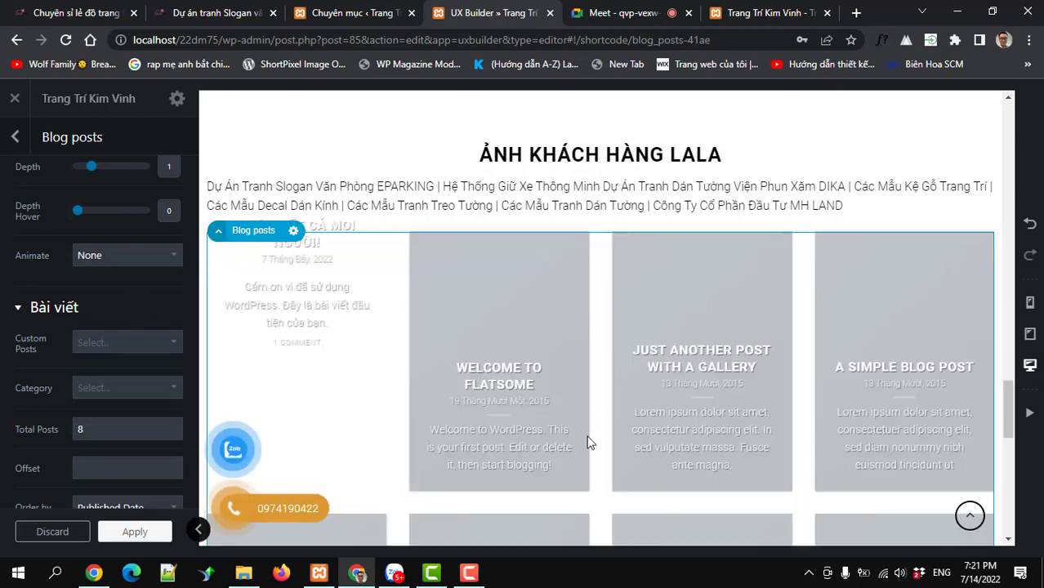
pyautogui.scroll(-5, 502, 431)
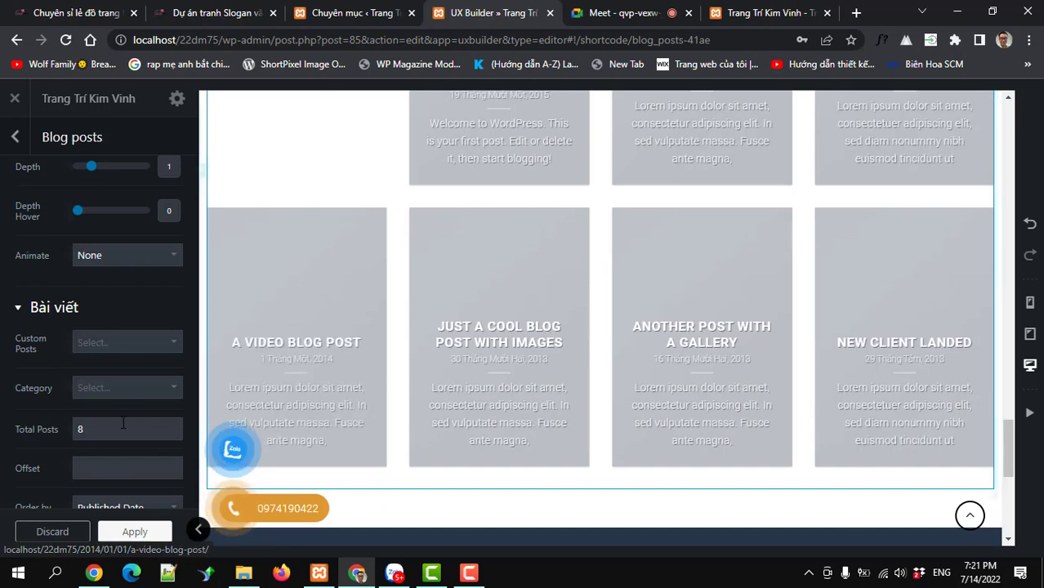
pyautogui.scroll(-5, 122, 424)
pyautogui.scroll(-4, 121, 422)
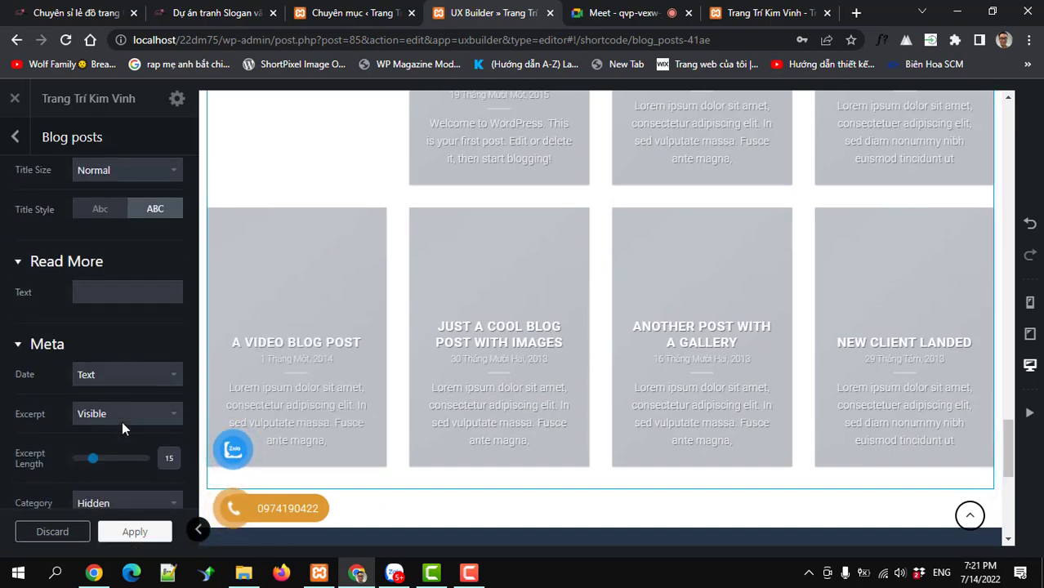
pyautogui.scroll(-2, 120, 420)
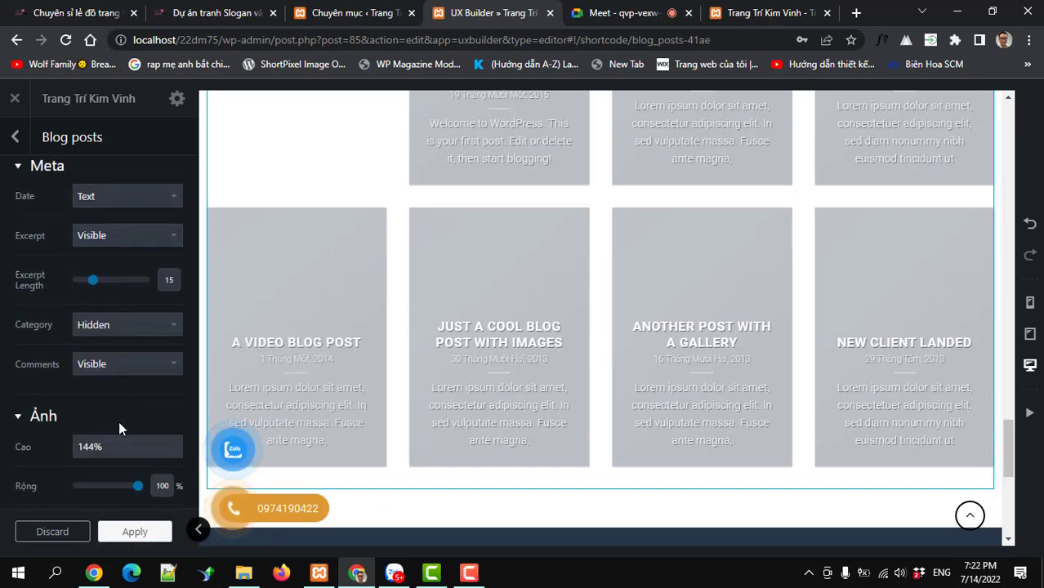
pyautogui.moveTo(72, 377)
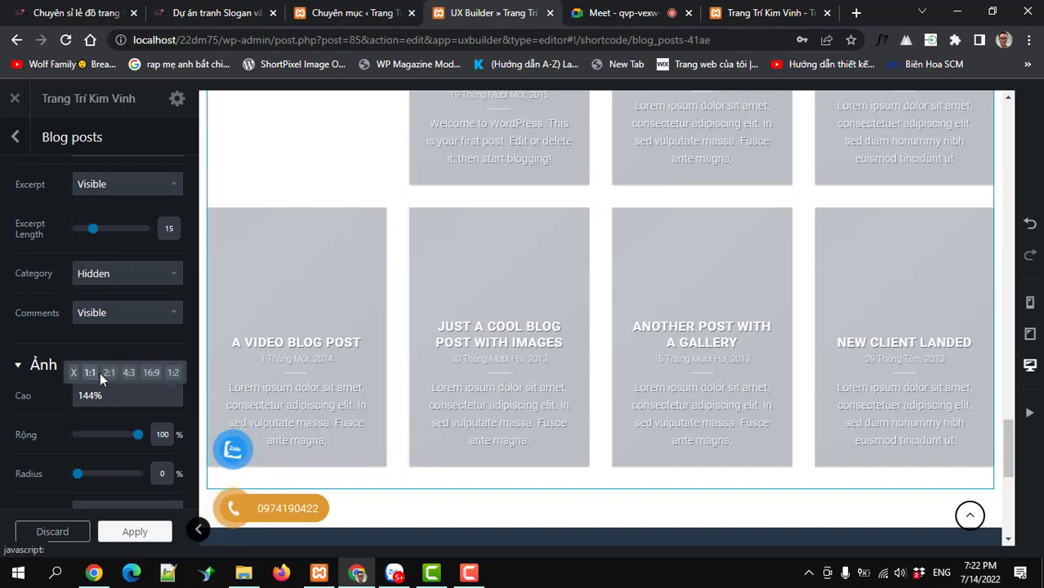
pyautogui.click(89, 373)
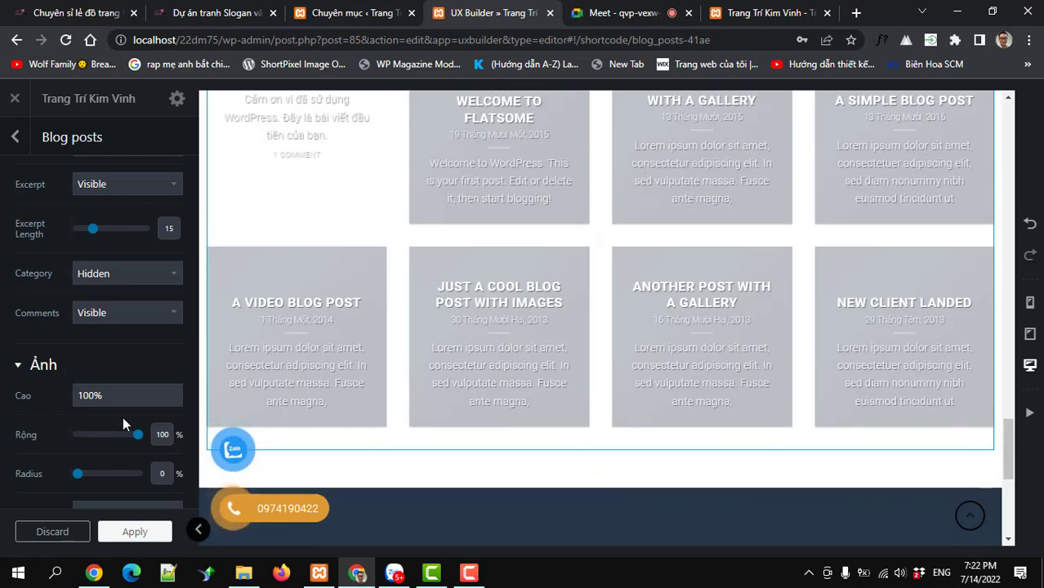
pyautogui.scroll(-2, 123, 415)
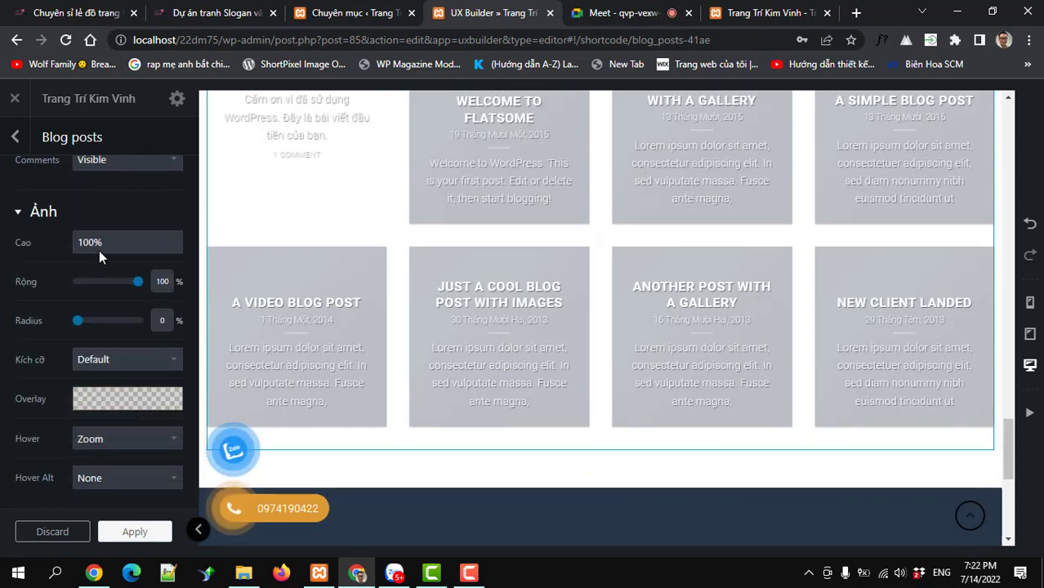
pyautogui.scroll(-1, 108, 348)
pyautogui.scroll(-1, 108, 348)
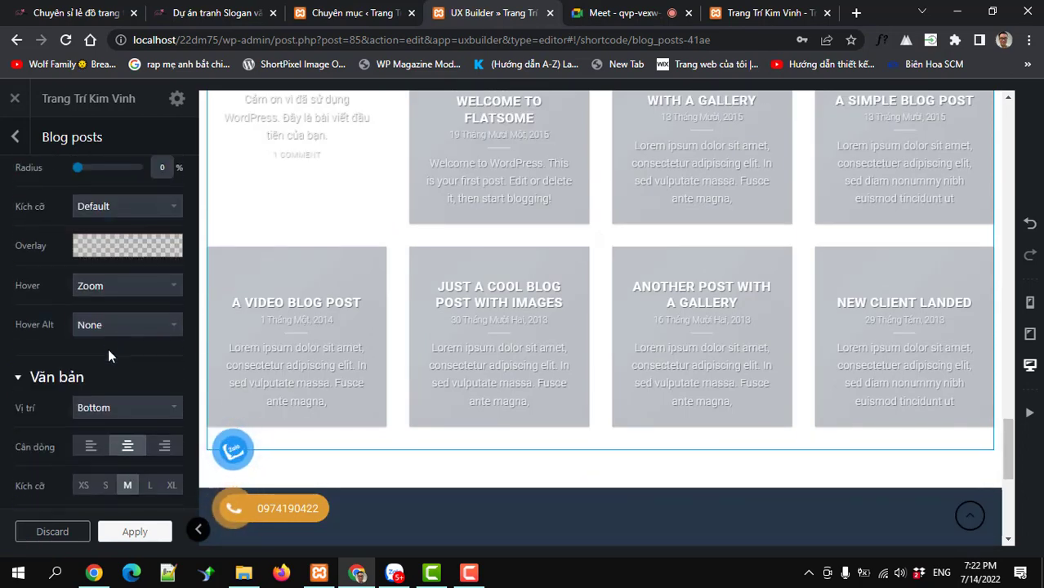
pyautogui.scroll(3, 108, 348)
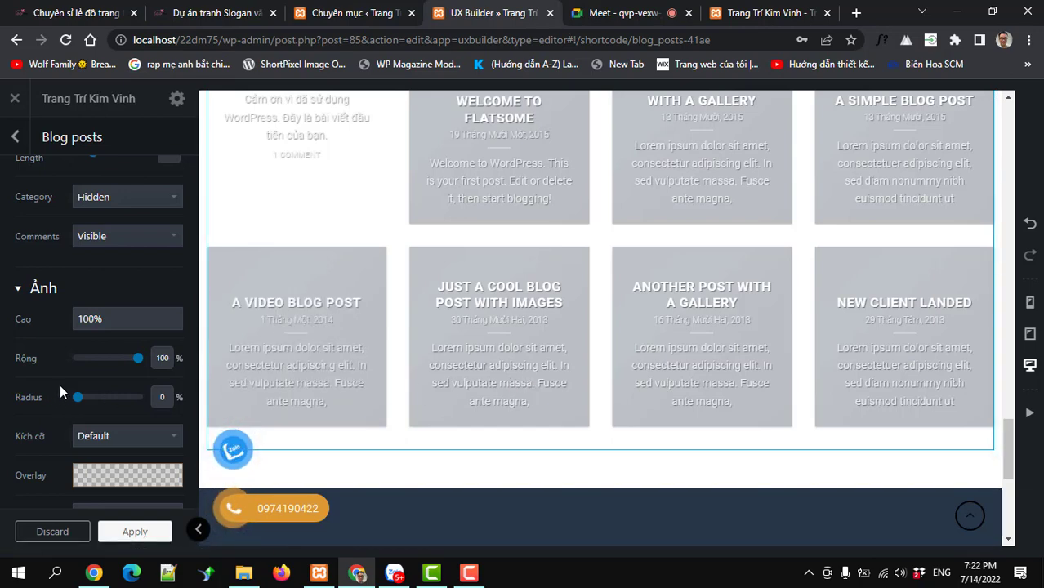
# Set the Excerpt of the Blog posts element to Hidden.
pyautogui.scroll(-2, 60, 384)
pyautogui.scroll(-3, 60, 383)
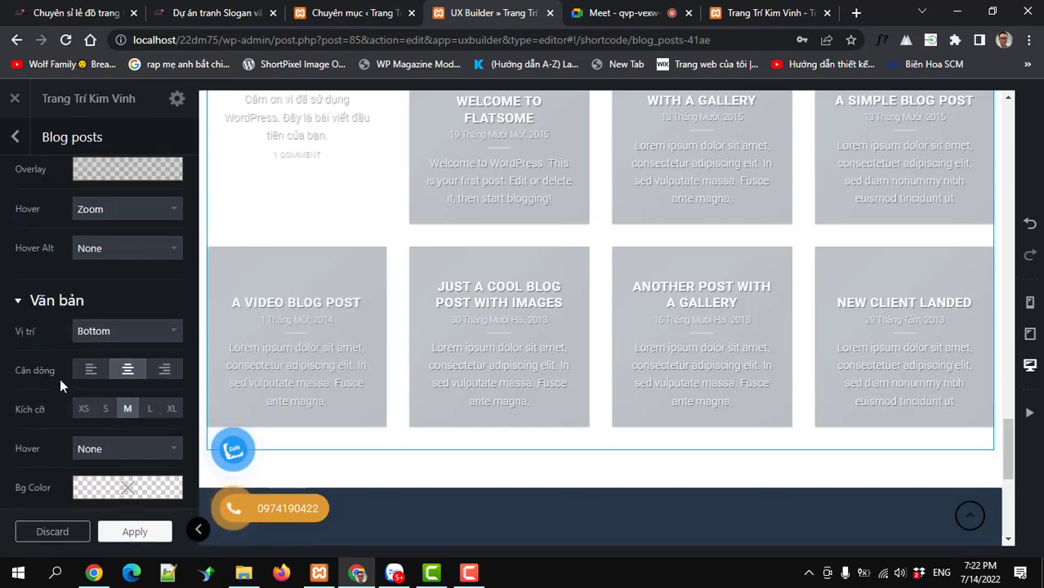
pyautogui.scroll(6, 60, 384)
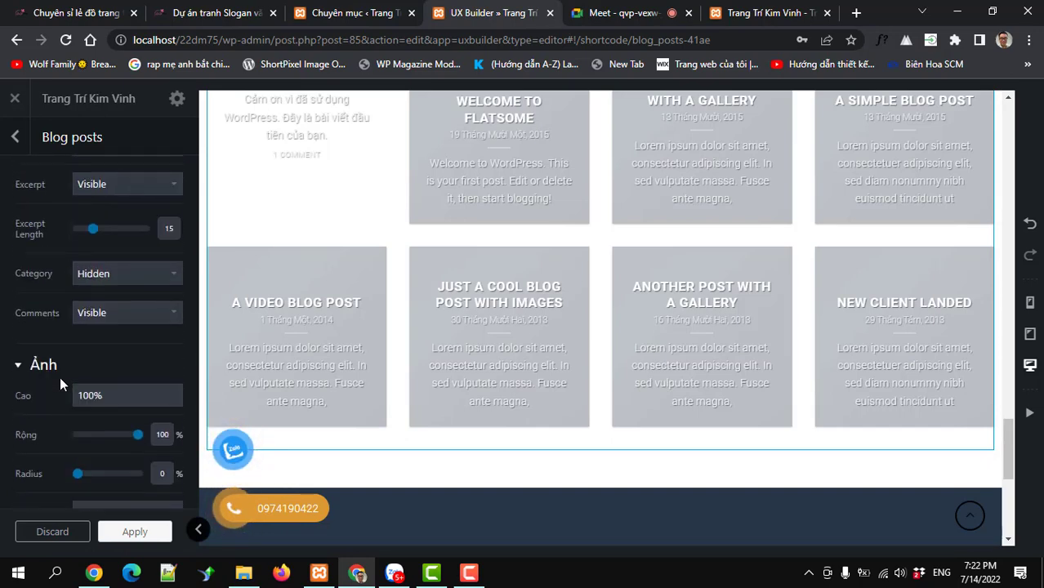
pyautogui.click(94, 186)
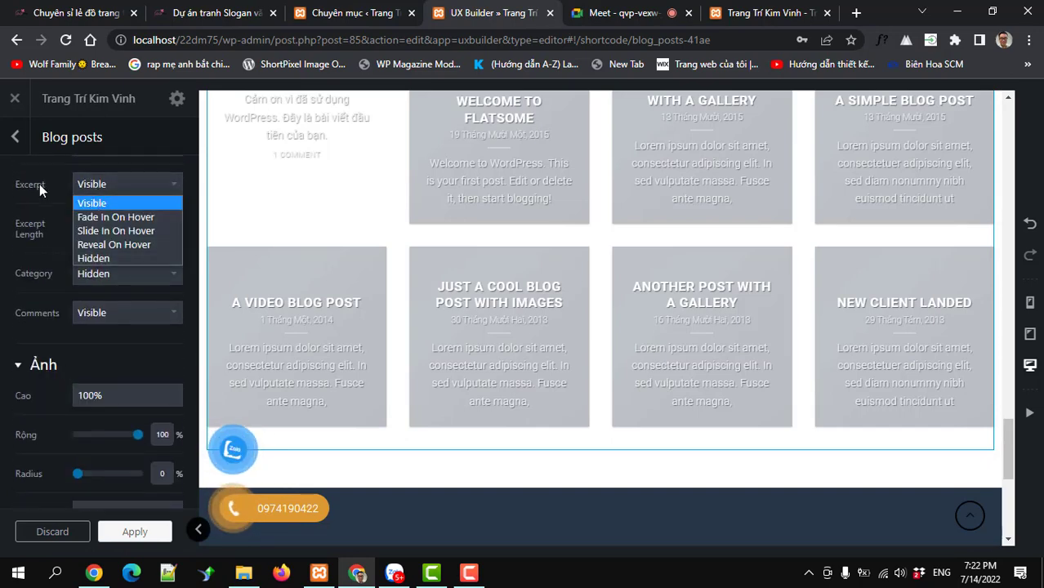
pyautogui.click(93, 258)
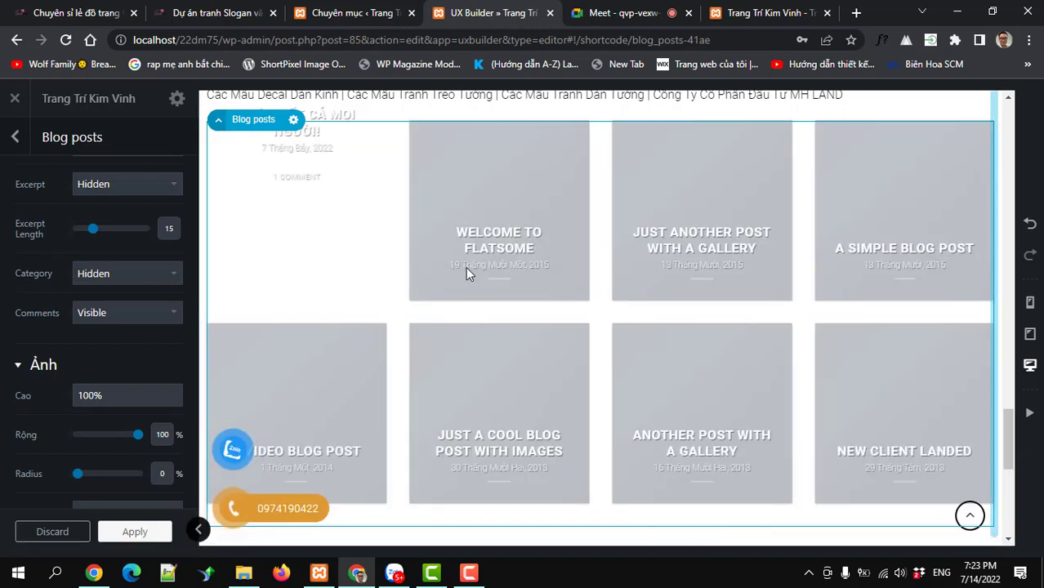
# Set the Date in the Meta settings of the Blog posts element to Hidden.
pyautogui.scroll(-2, 125, 361)
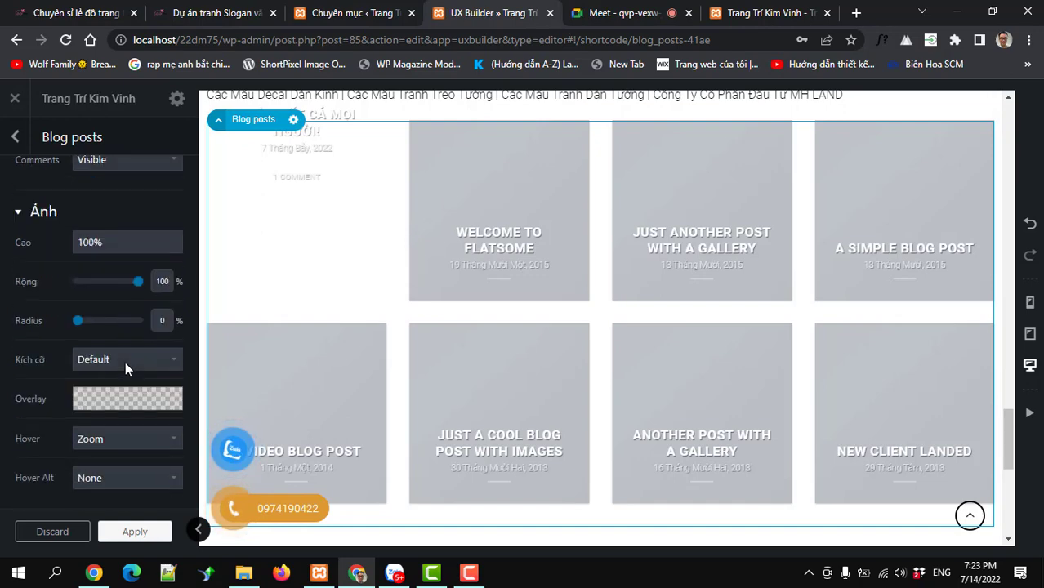
pyautogui.scroll(1, 125, 368)
pyautogui.scroll(-3, 125, 368)
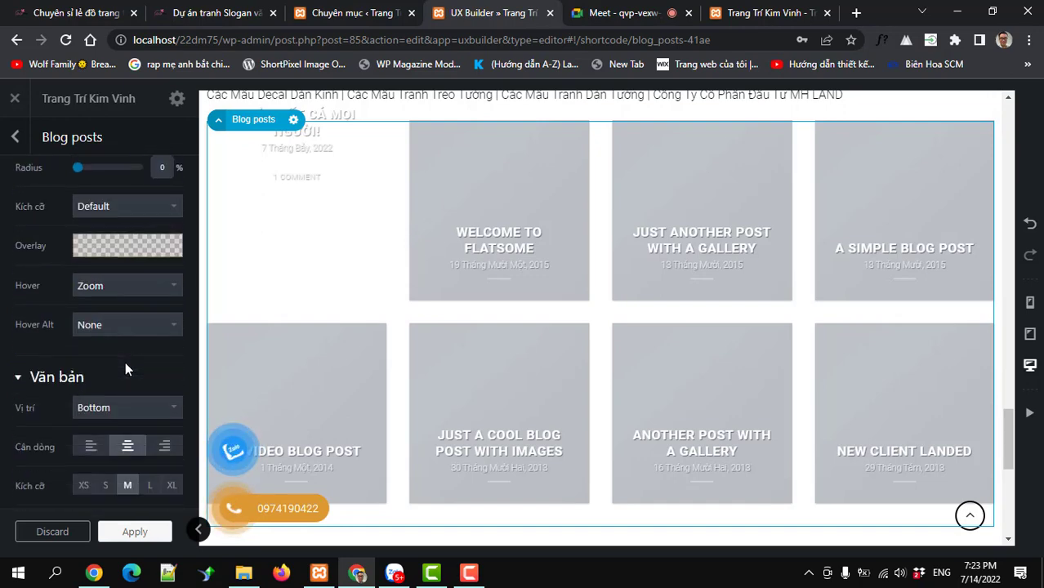
pyautogui.scroll(-1, 125, 368)
pyautogui.scroll(-2, 126, 369)
pyautogui.scroll(6, 126, 369)
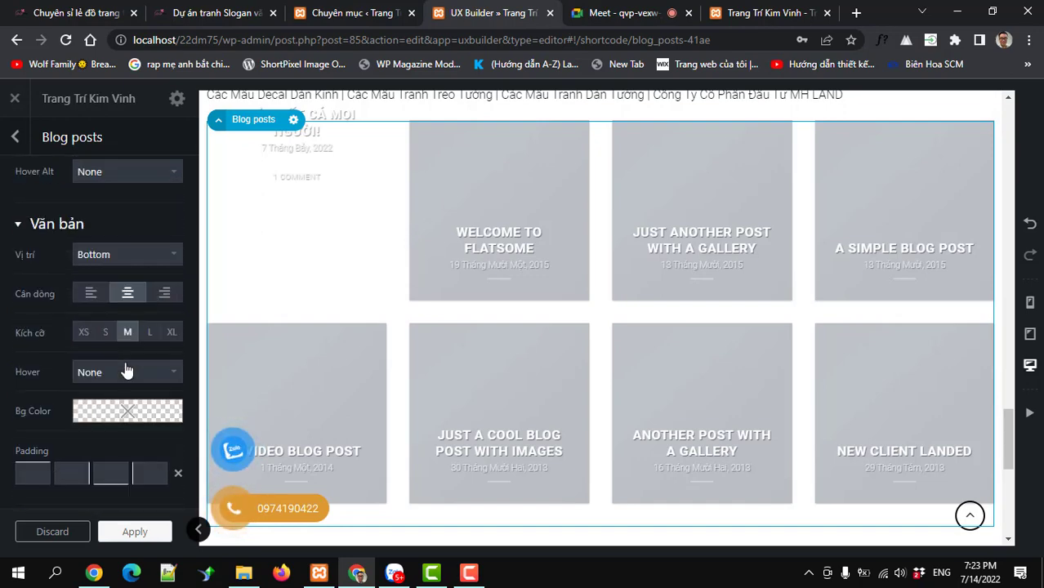
pyautogui.scroll(2, 122, 363)
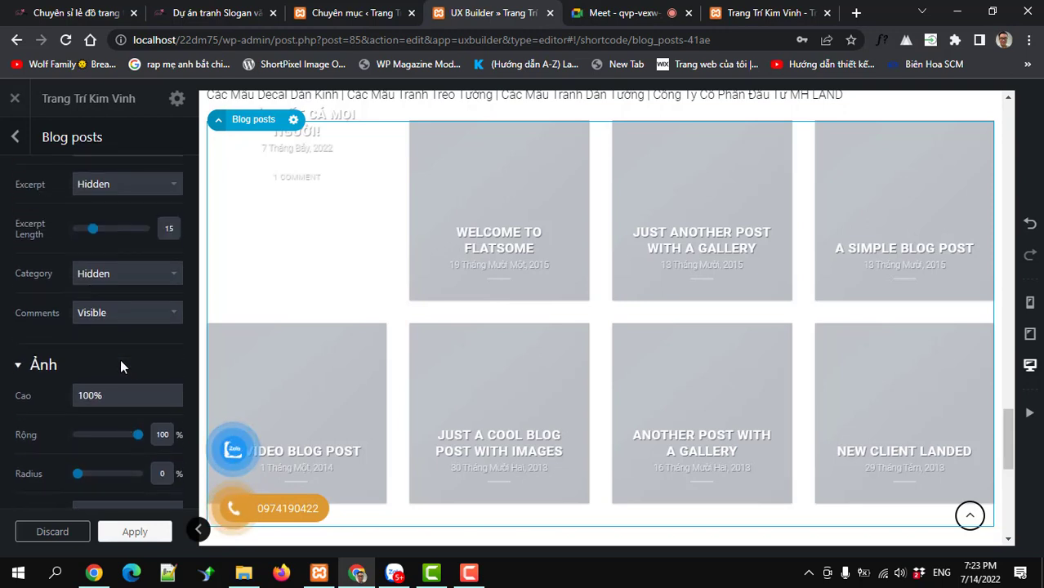
pyautogui.click(111, 223)
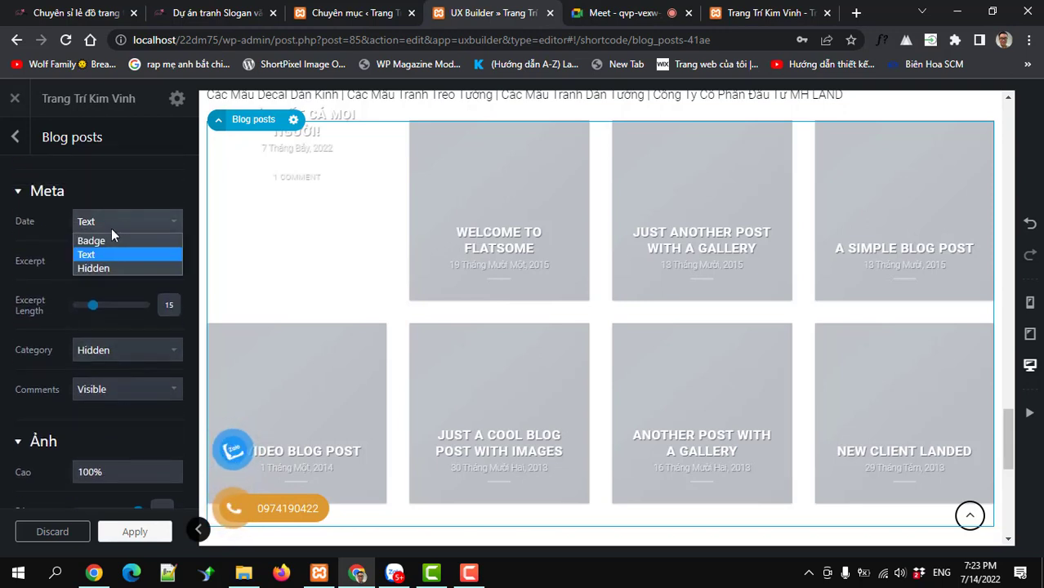
pyautogui.click(98, 266)
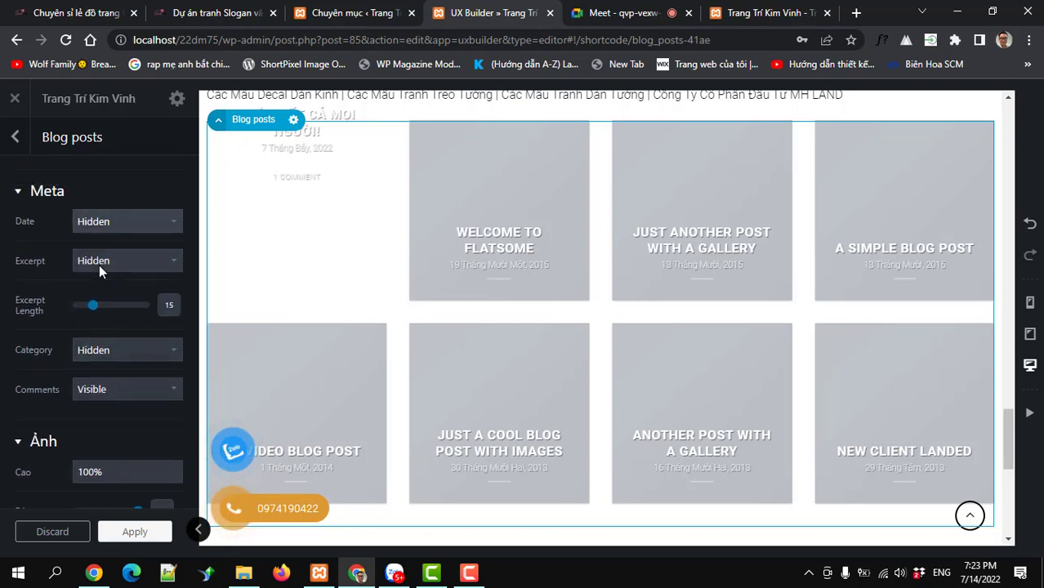
# Keep the blog posts' Category as Hidden and set their Comments to Hidden.
pyautogui.click(113, 351)
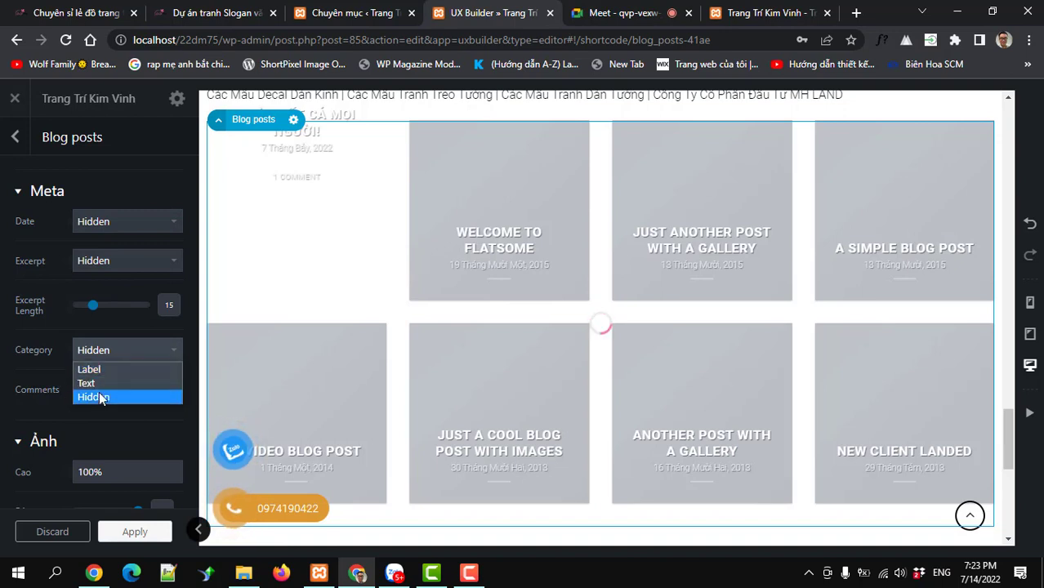
pyautogui.click(96, 396)
pyautogui.click(102, 390)
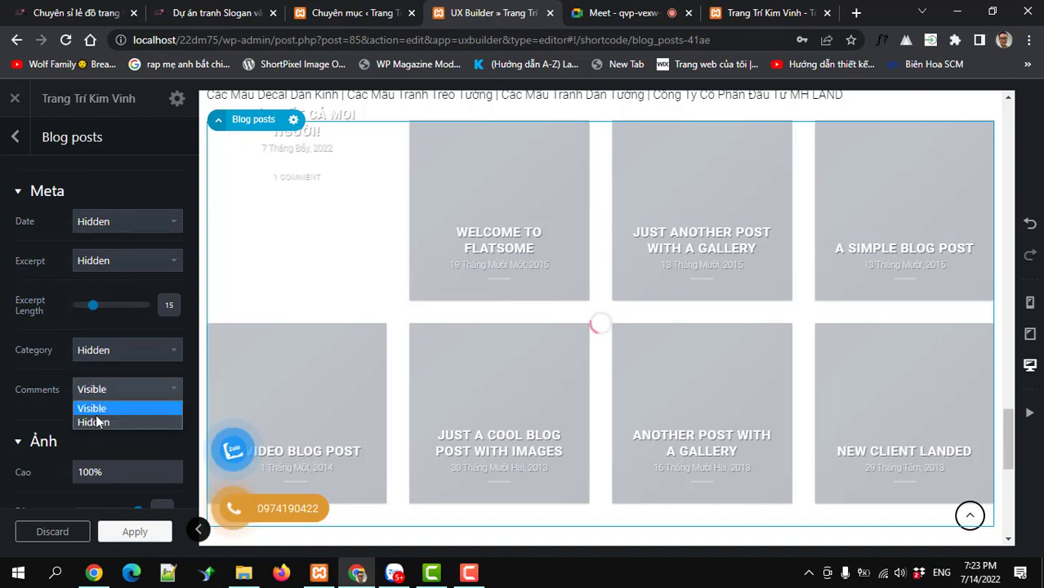
pyautogui.click(95, 420)
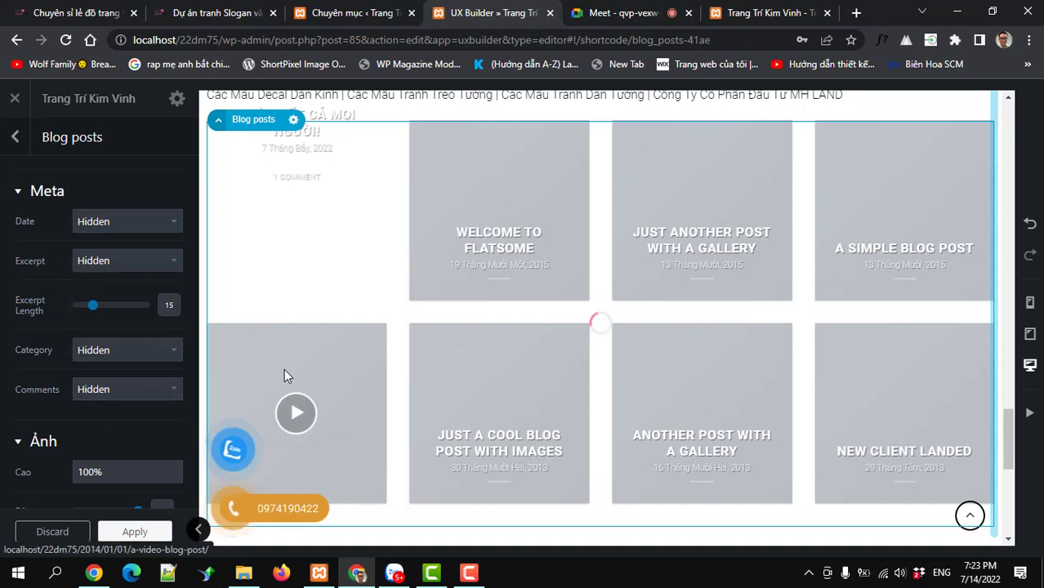
pyautogui.press('F9')
pyautogui.press('F9')
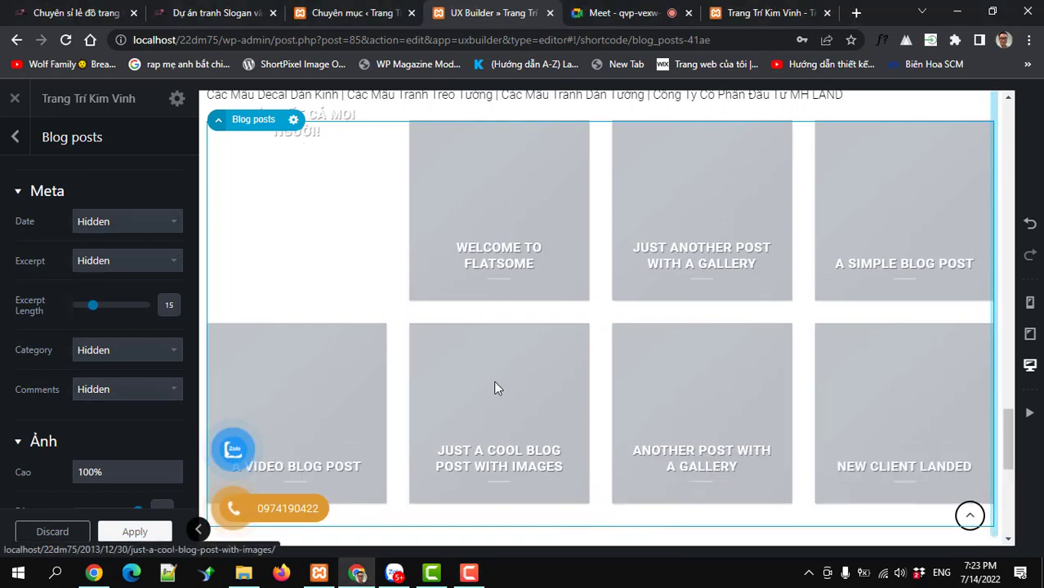
pyautogui.scroll(-2, 470, 374)
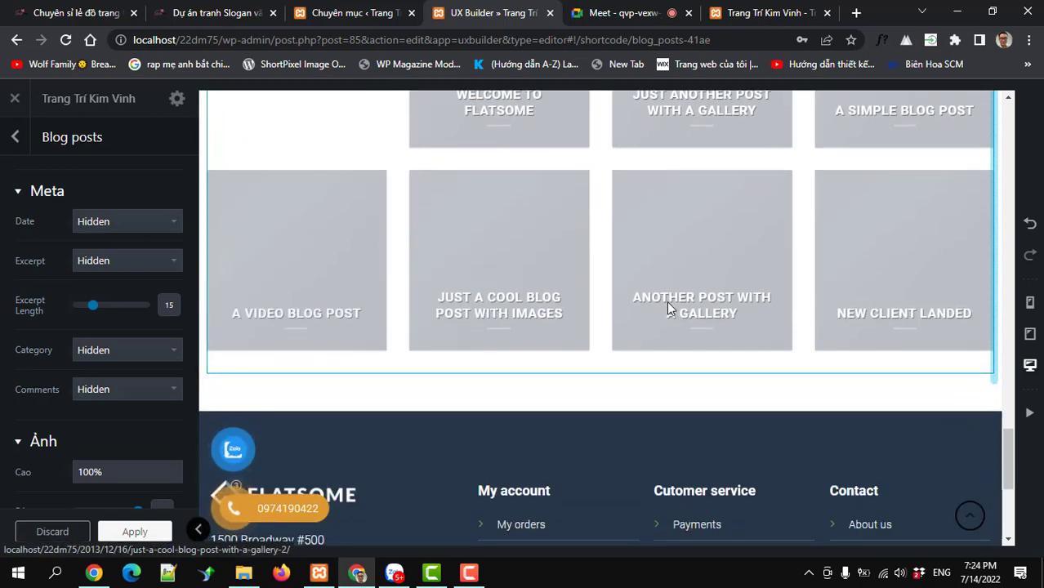
pyautogui.scroll(3, 665, 301)
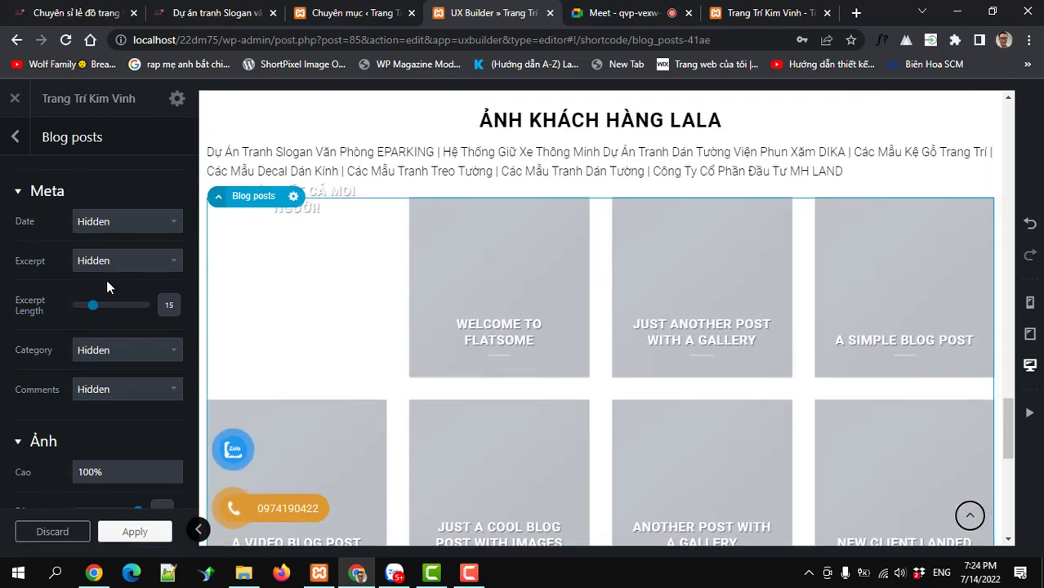
# Change the style of the Blog posts element to Badge.
pyautogui.scroll(10, 106, 280)
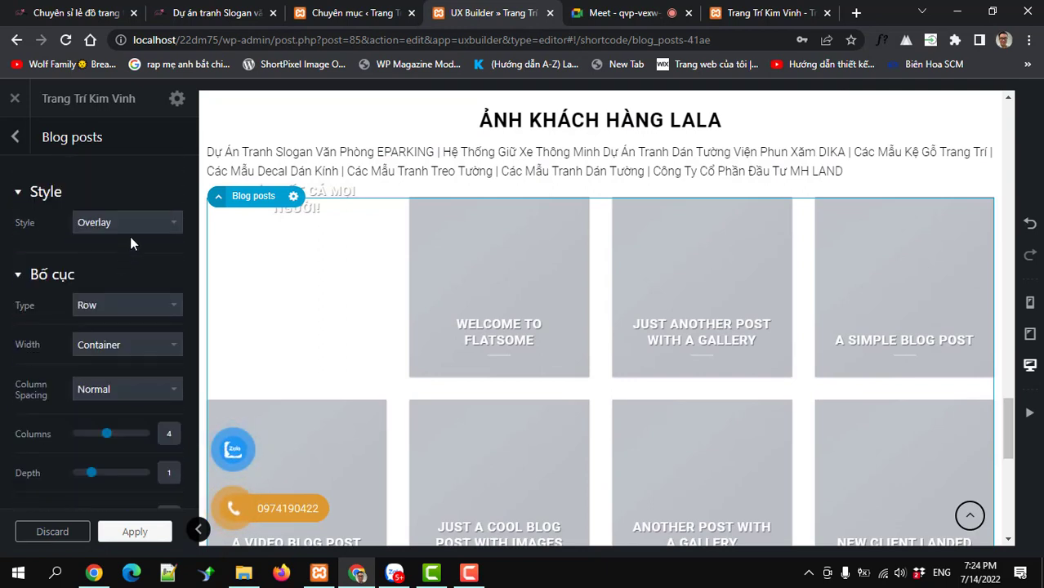
pyautogui.click(129, 225)
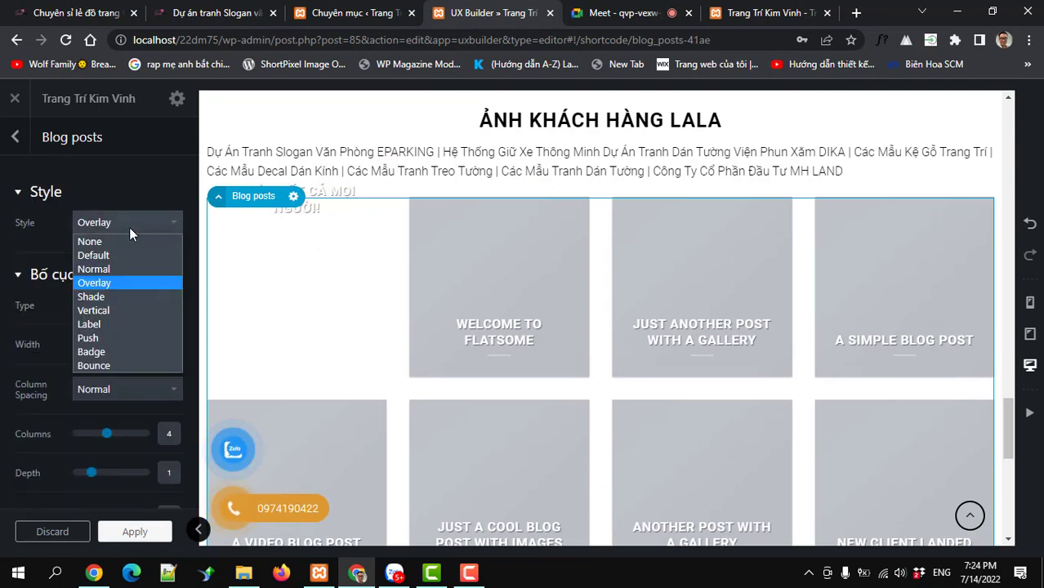
pyautogui.click(91, 297)
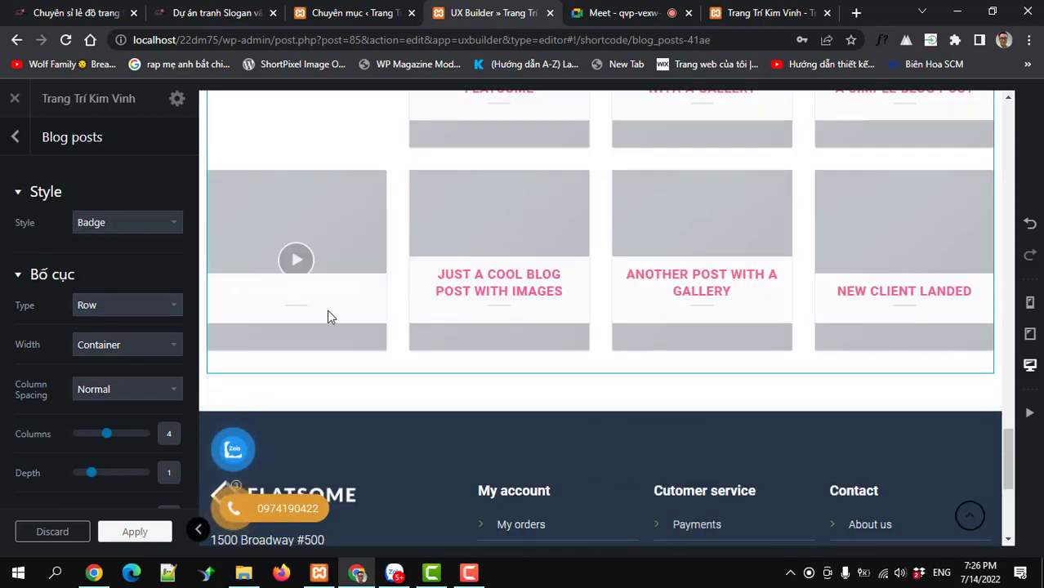
pyautogui.scroll(-4, 401, 330)
pyautogui.scroll(3, 402, 331)
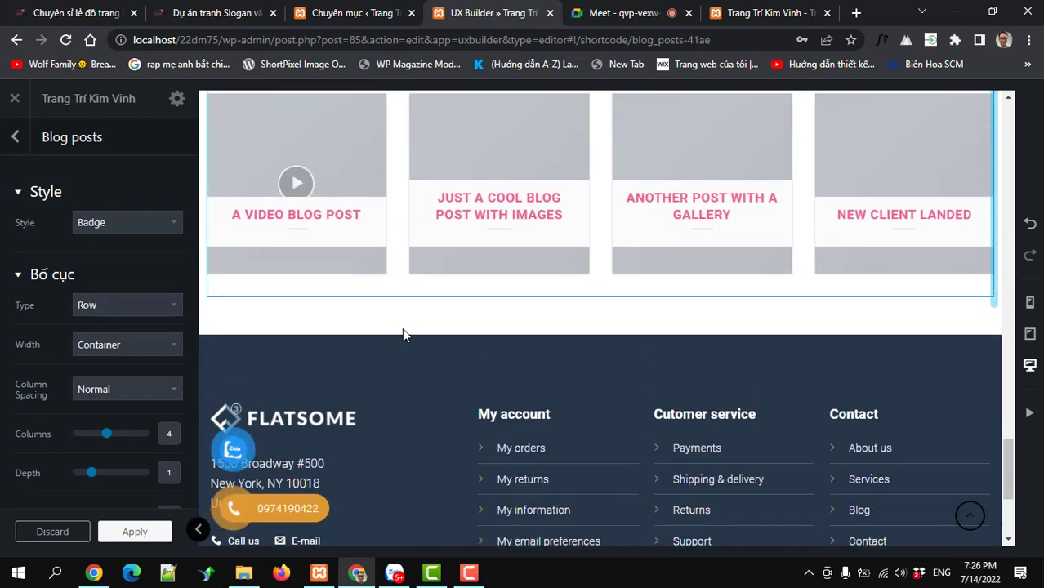
pyautogui.click(93, 226)
pyautogui.click(93, 225)
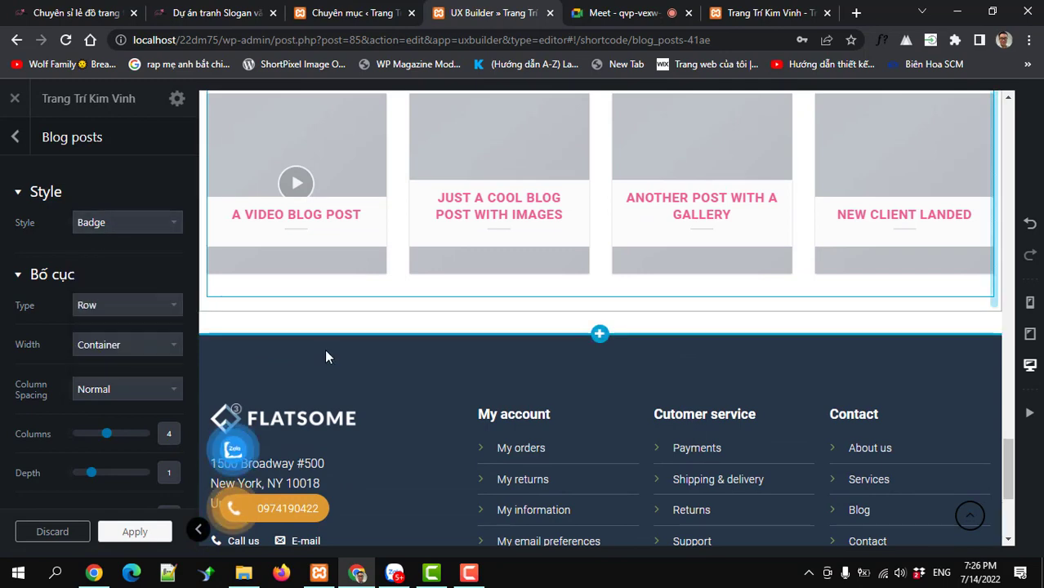
# Check the blog post cards in the preview, then apply the Blog posts settings and update the page.
pyautogui.scroll(-2, 324, 349)
pyautogui.scroll(4, 318, 330)
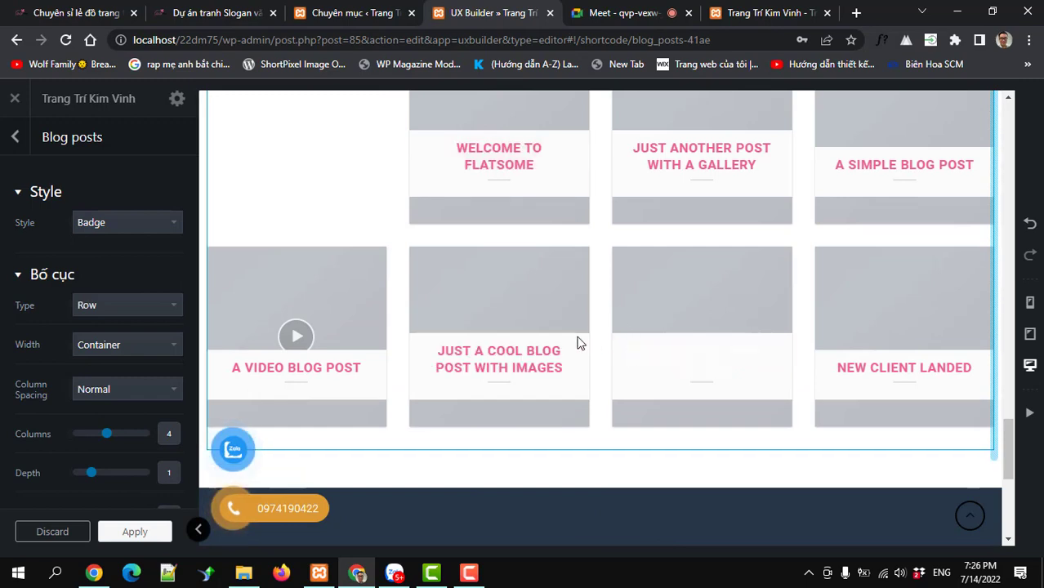
pyautogui.scroll(2, 576, 336)
pyautogui.scroll(1, 576, 336)
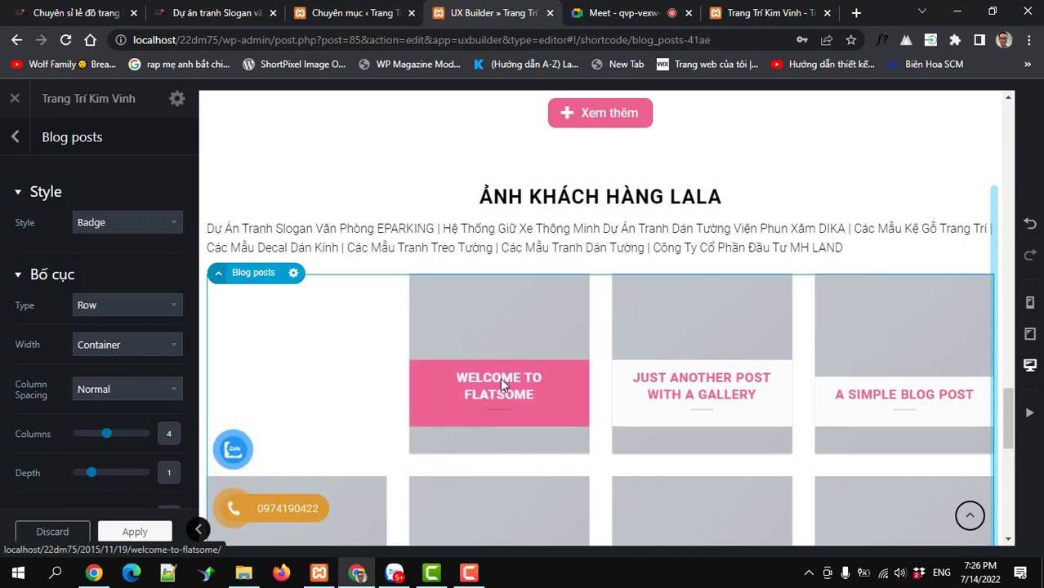
pyautogui.scroll(-1, 408, 422)
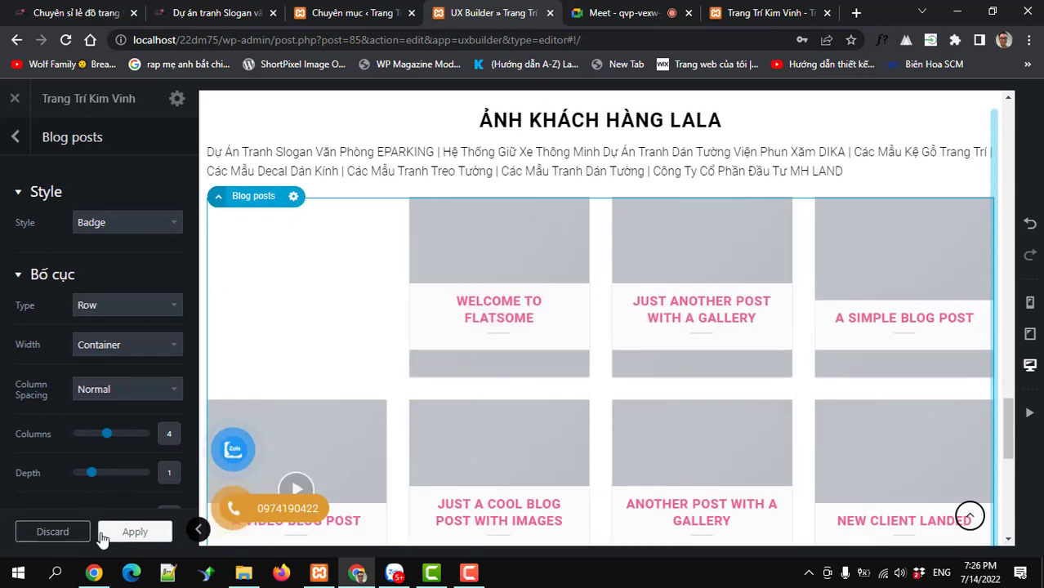
pyautogui.click(102, 534)
pyautogui.click(96, 537)
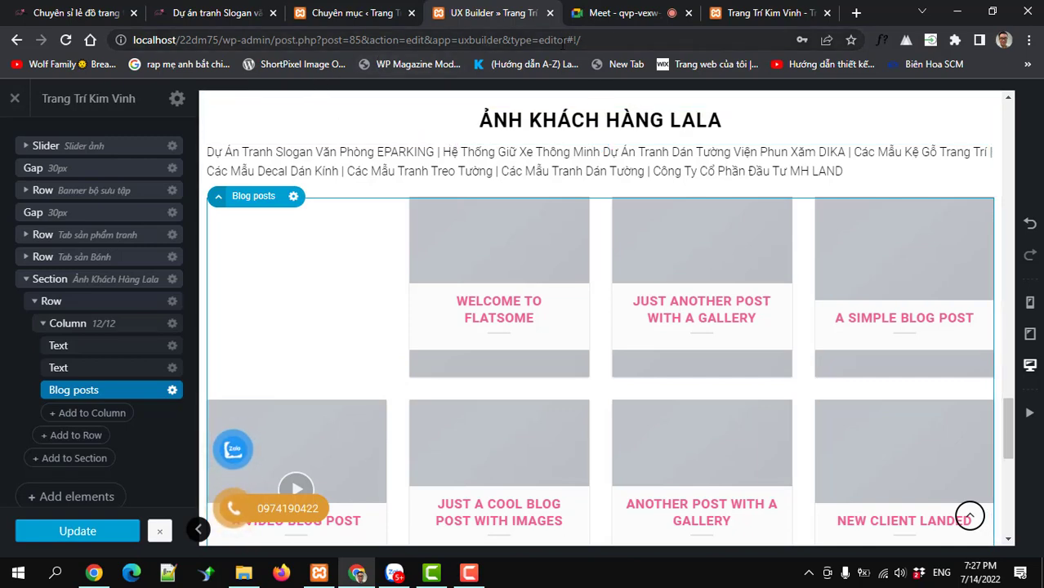
# Reload the local homepage and examine the blog post grid in the "Ảnh Khách Hàng Lala" section.
pyautogui.click(739, 15)
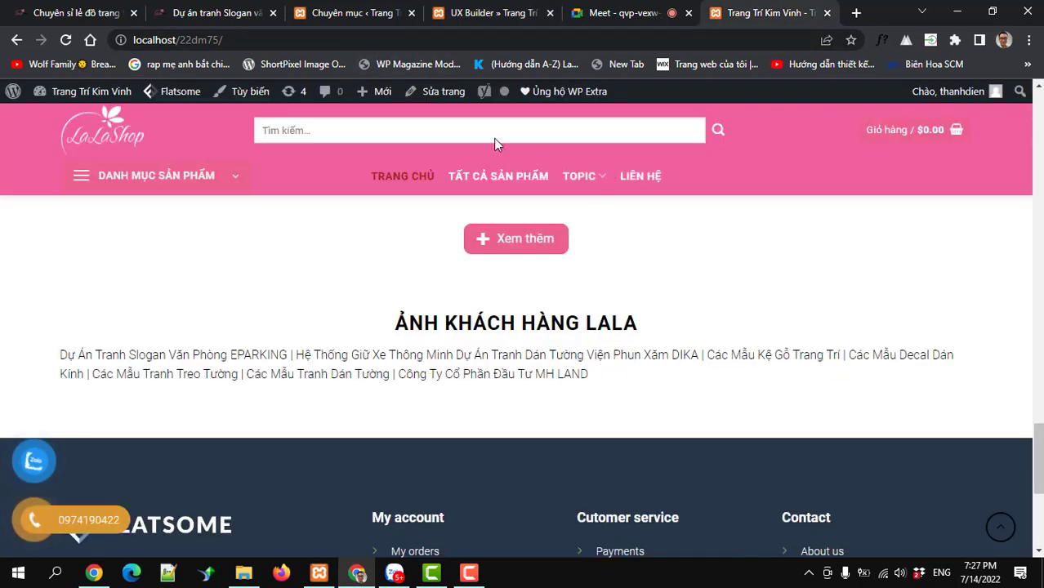
pyautogui.press('F5')
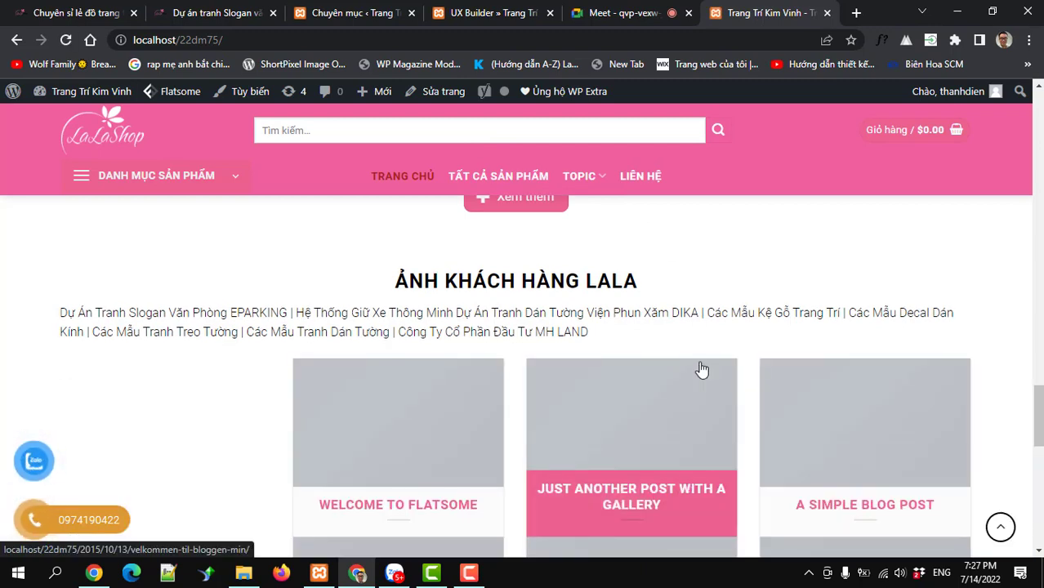
pyautogui.scroll(-2, 701, 370)
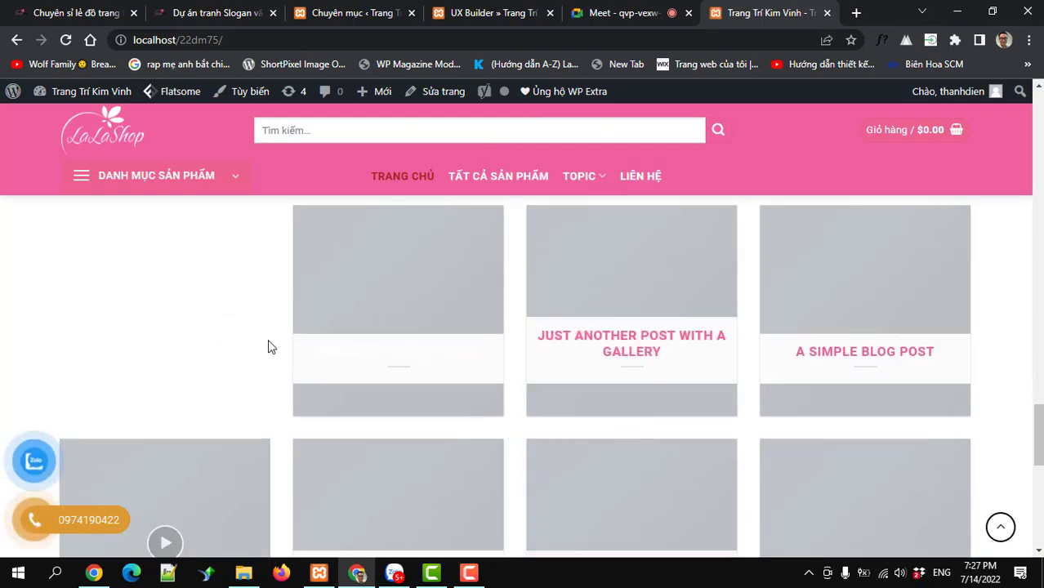
pyautogui.scroll(3, 191, 305)
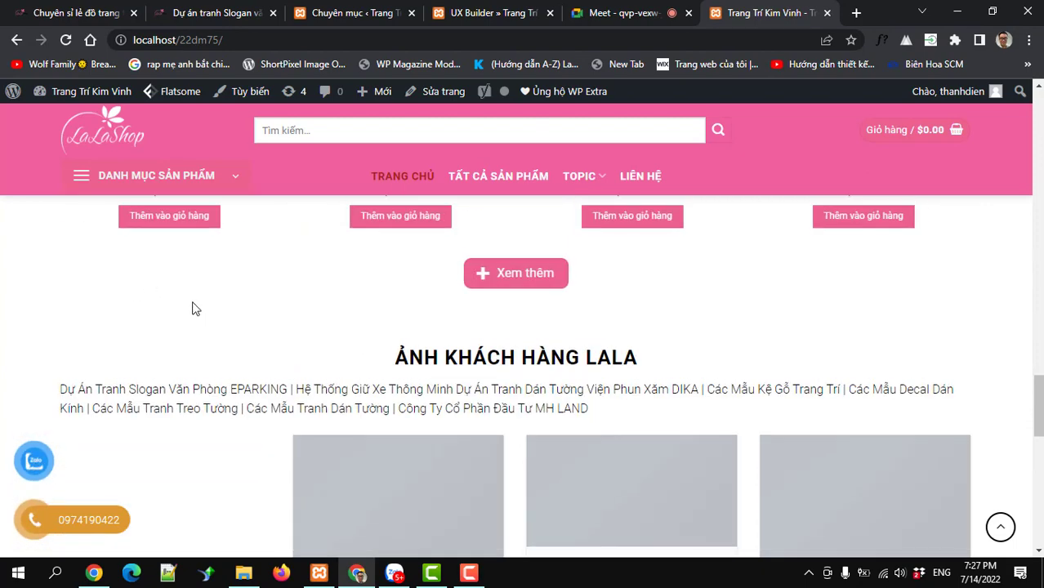
pyautogui.scroll(-3, 229, 322)
pyautogui.scroll(-4, 456, 363)
pyautogui.scroll(4, 458, 357)
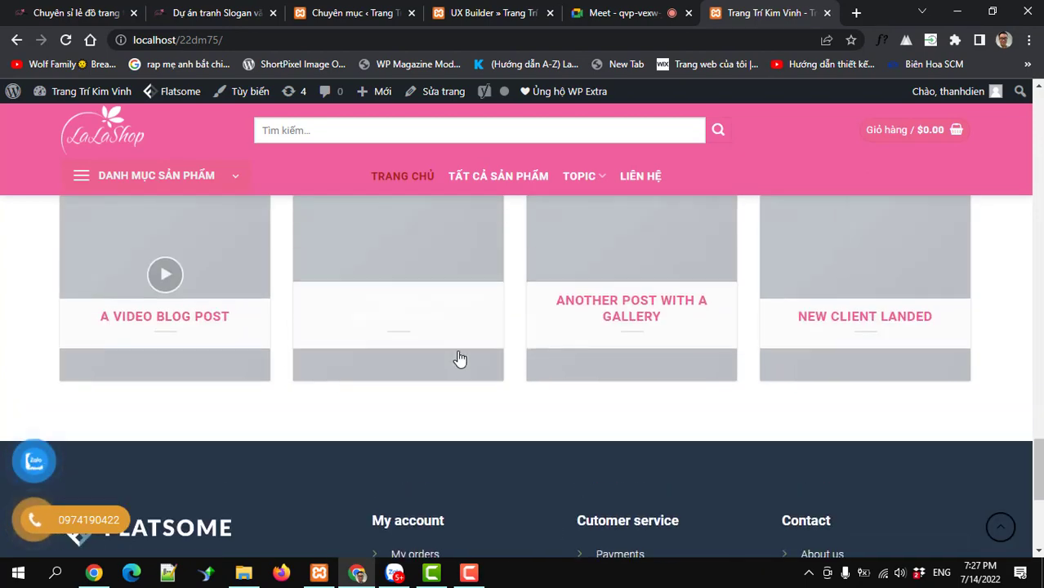
pyautogui.scroll(2, 335, 351)
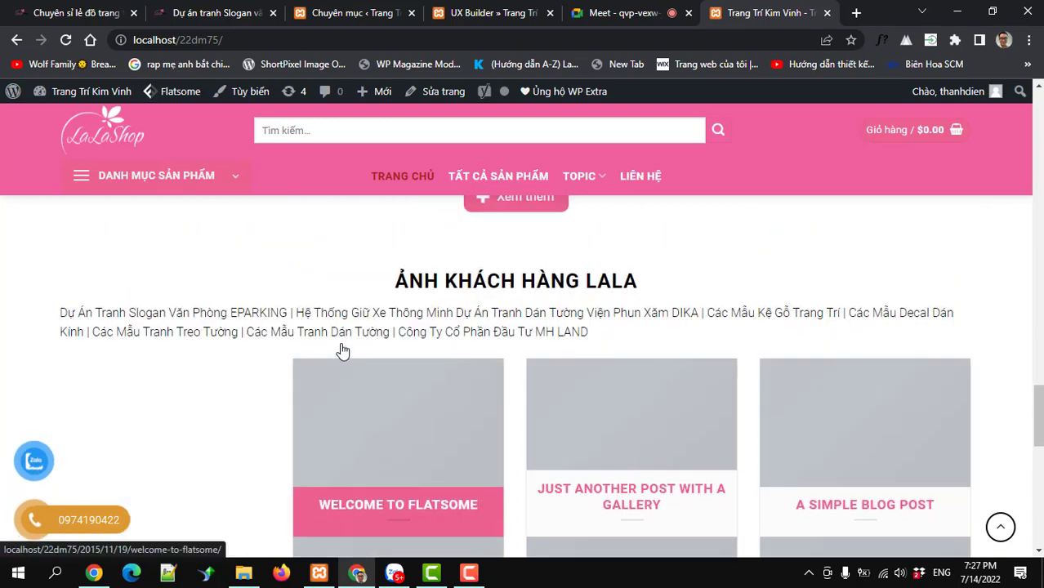
pyautogui.scroll(-2, 342, 350)
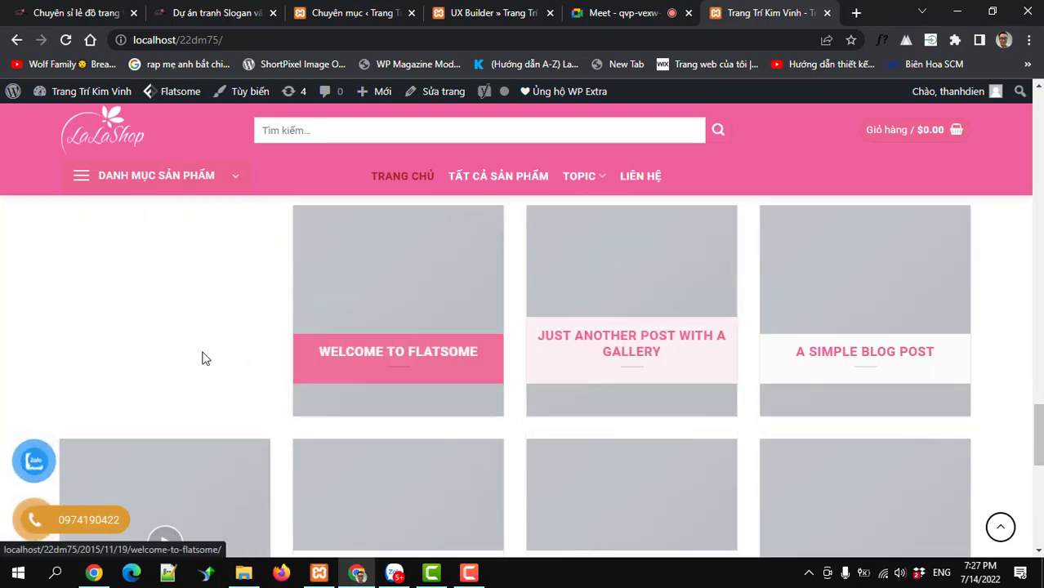
pyautogui.scroll(-3, 233, 400)
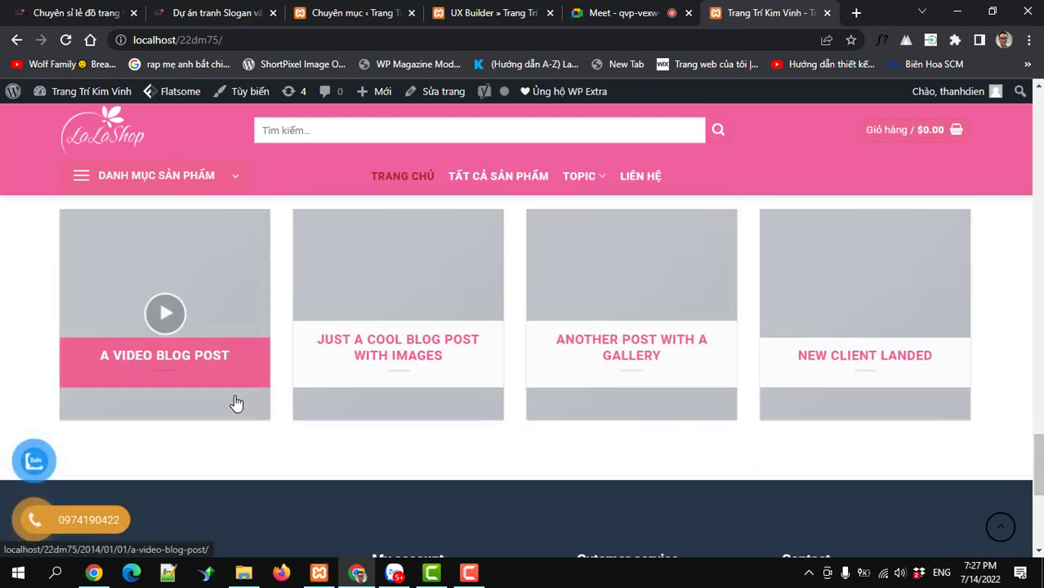
pyautogui.scroll(3, 212, 366)
pyautogui.scroll(2, 240, 349)
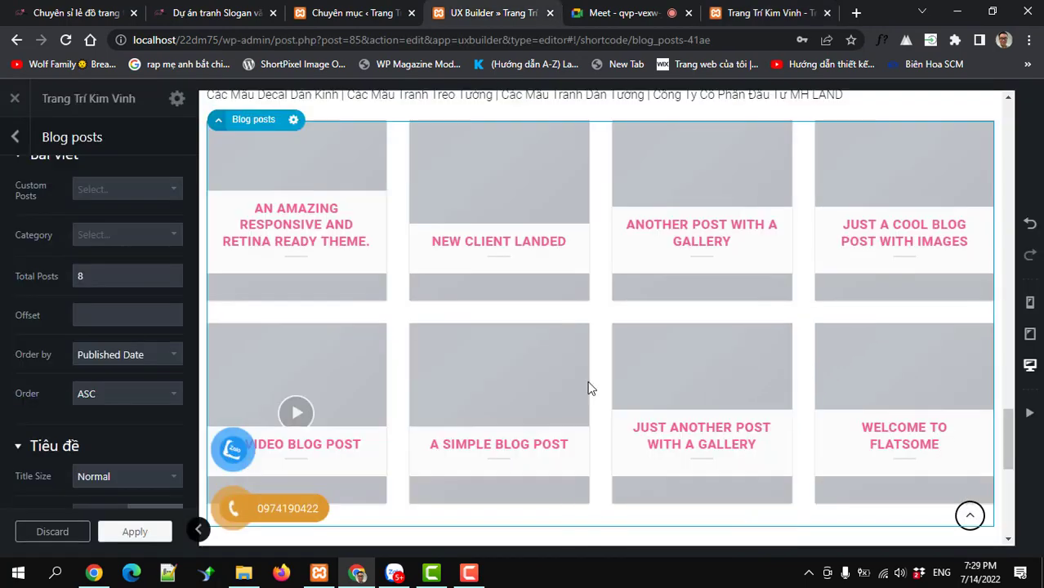
# Check the blog post grid on the local homepage, apply the Blog posts settings with 8 total posts in ASC order, and update the page.
pyautogui.click(752, 16)
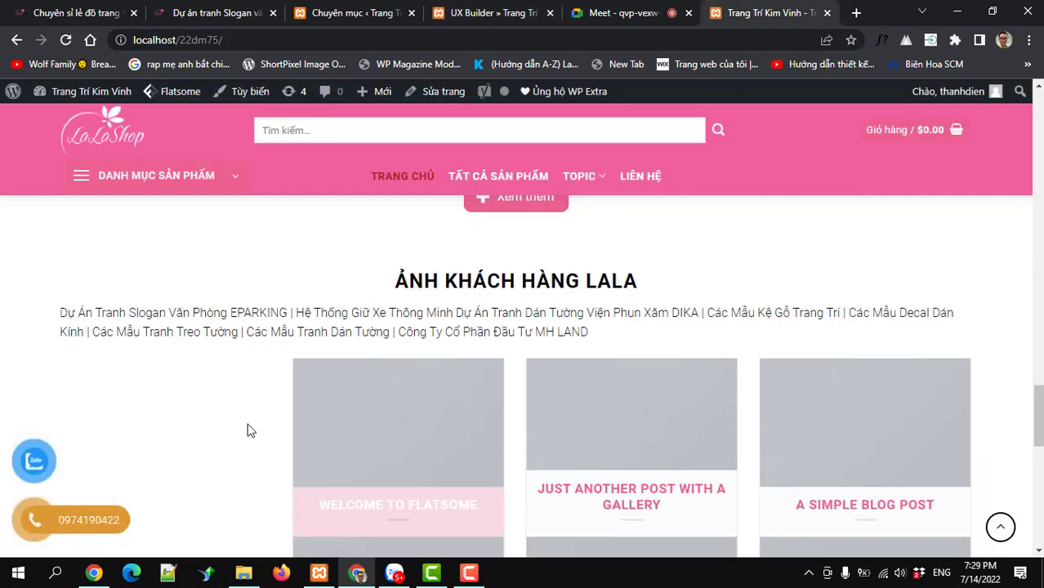
pyautogui.scroll(-3, 263, 421)
pyautogui.scroll(2, 254, 401)
pyautogui.scroll(-1, 253, 401)
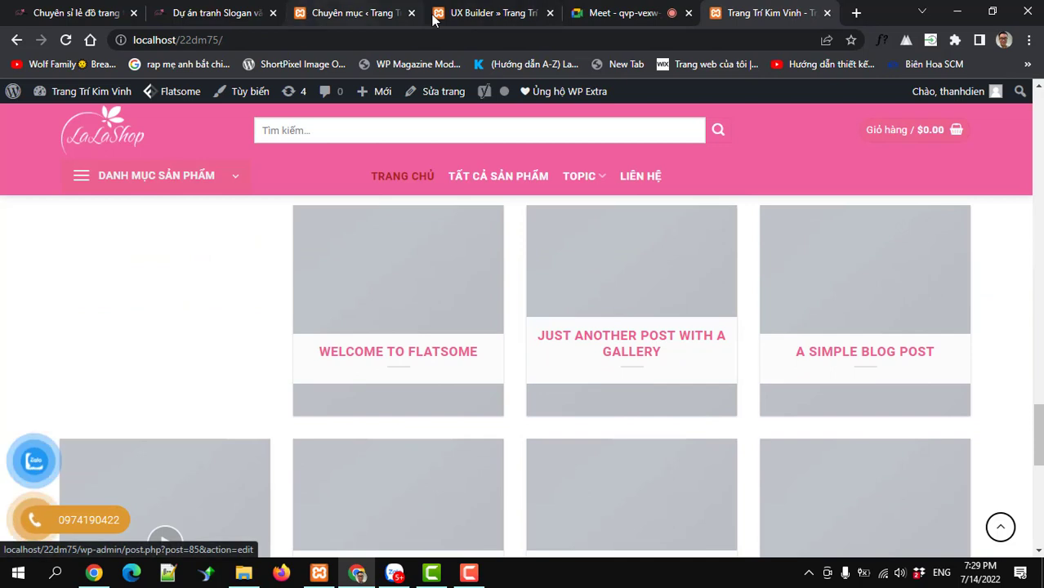
pyautogui.click(490, 13)
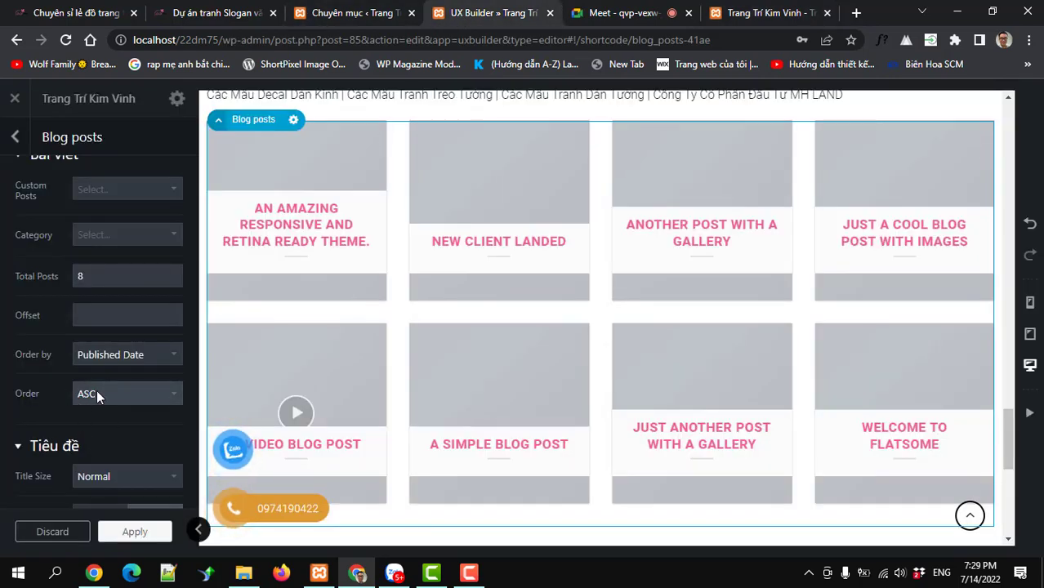
pyautogui.doubleClick(82, 276)
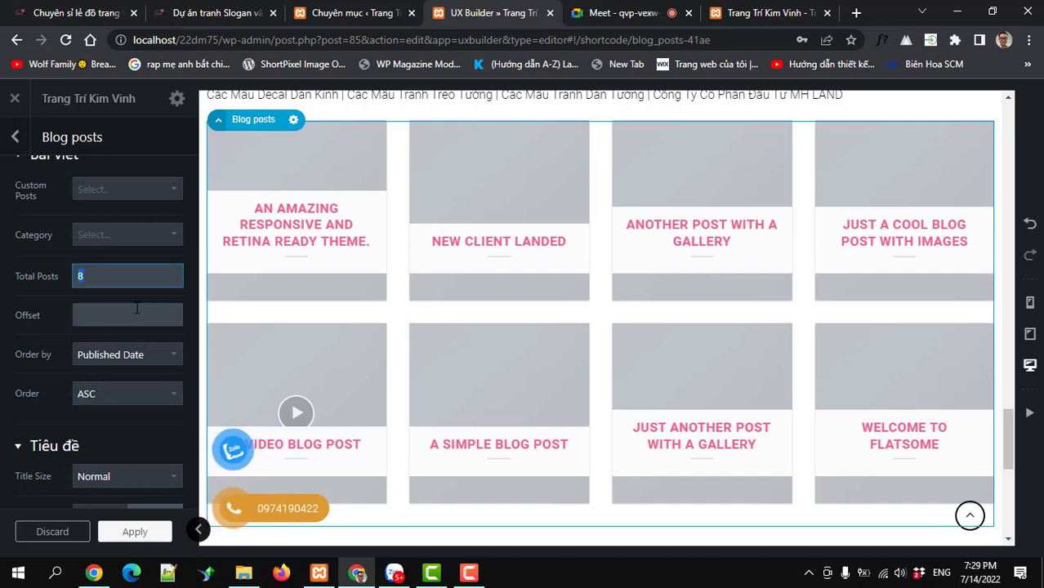
pyautogui.click(112, 535)
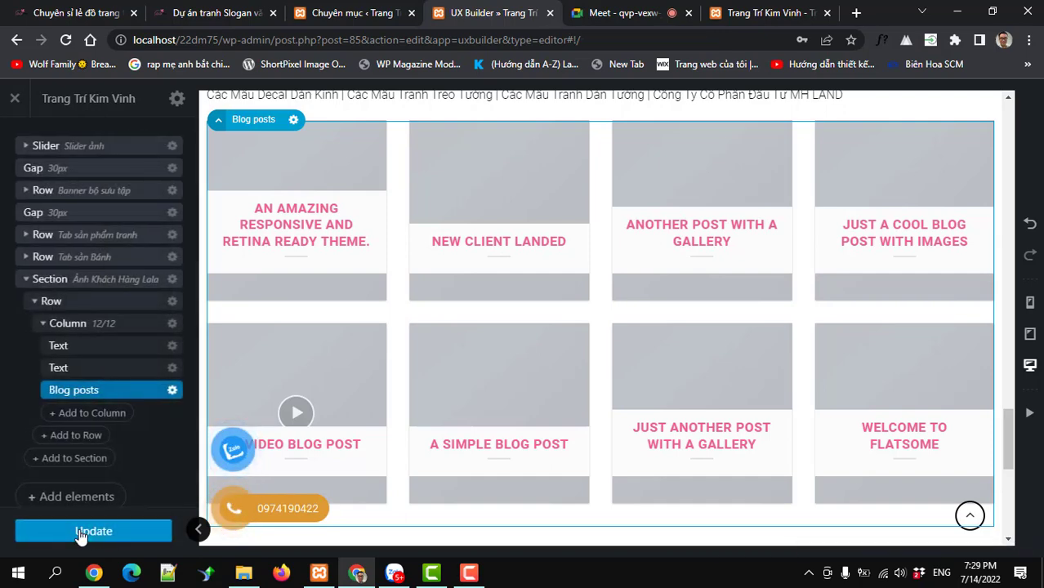
pyautogui.click(32, 531)
# Reload the local homepage and examine the layout and post order of both blog post rows under "Ảnh Khách Hàng Lala".
pyautogui.click(767, 12)
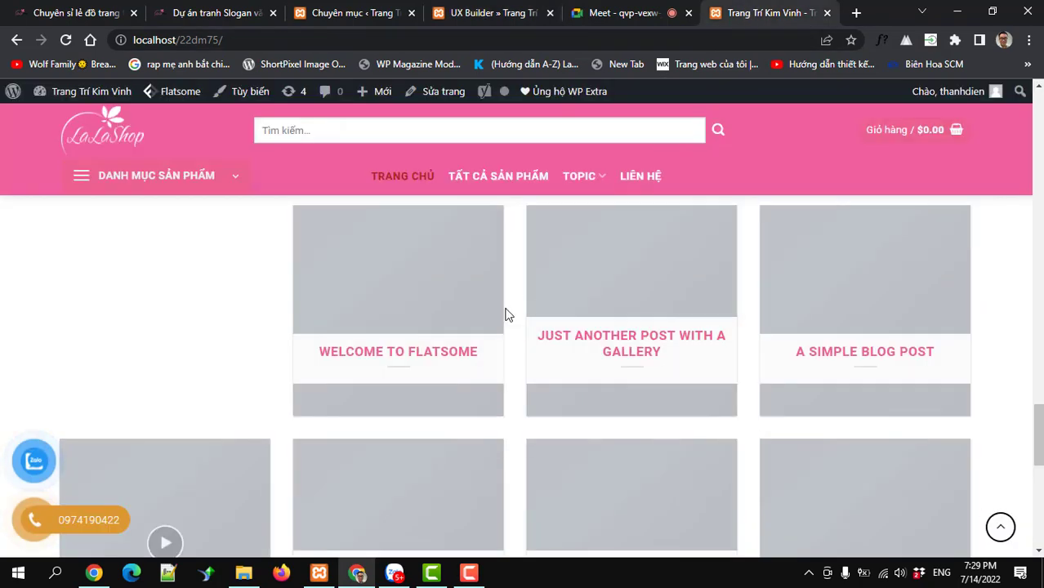
pyautogui.scroll(3, 376, 343)
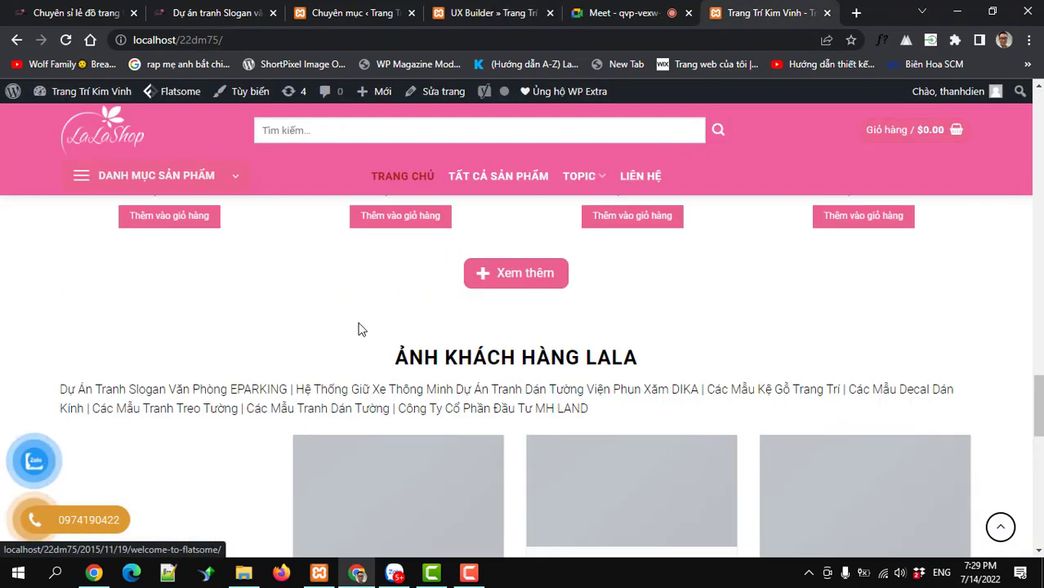
pyautogui.click(66, 41)
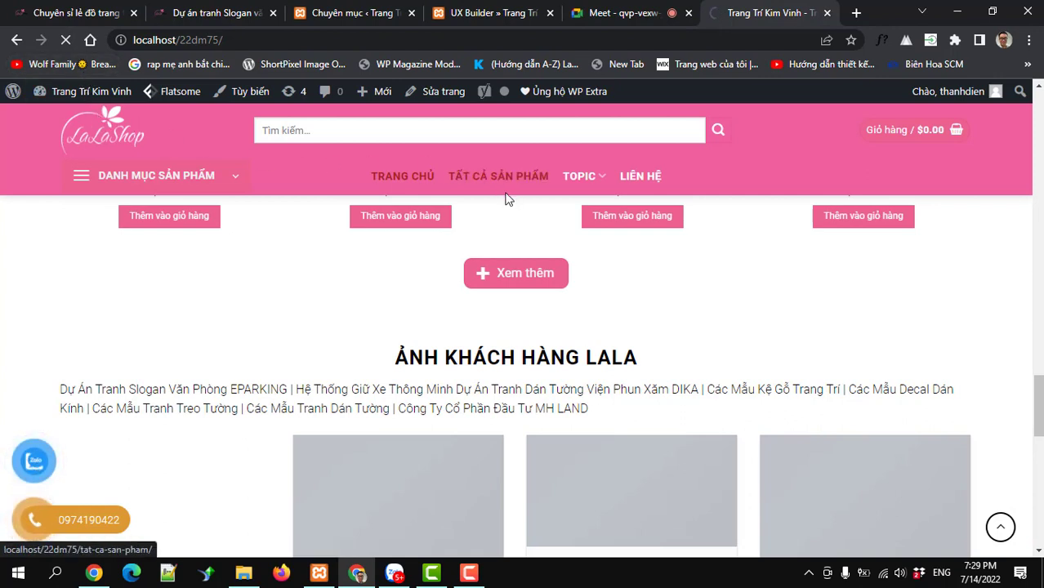
pyautogui.scroll(-2, 816, 343)
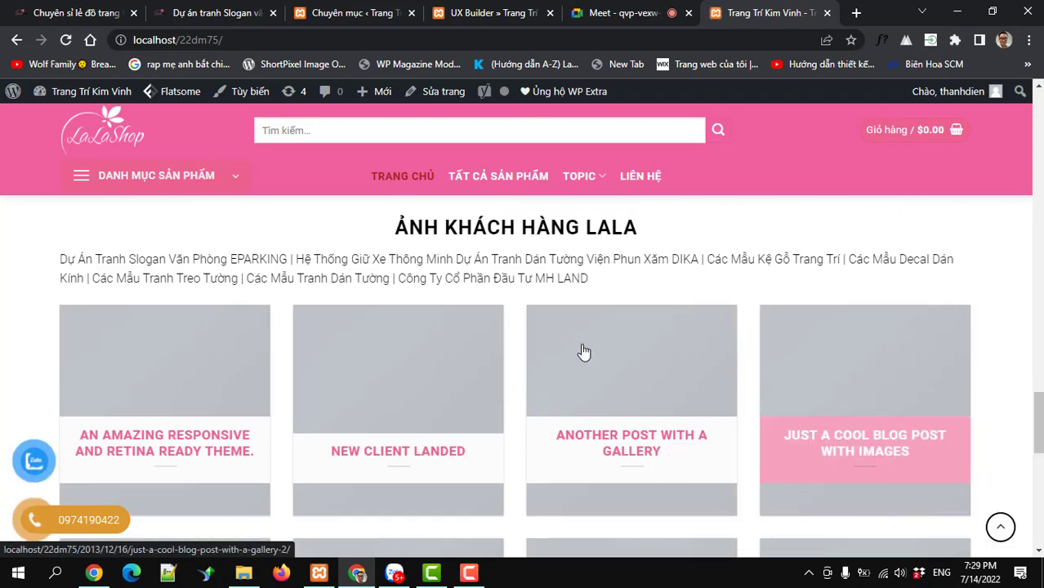
pyautogui.scroll(-5, 582, 352)
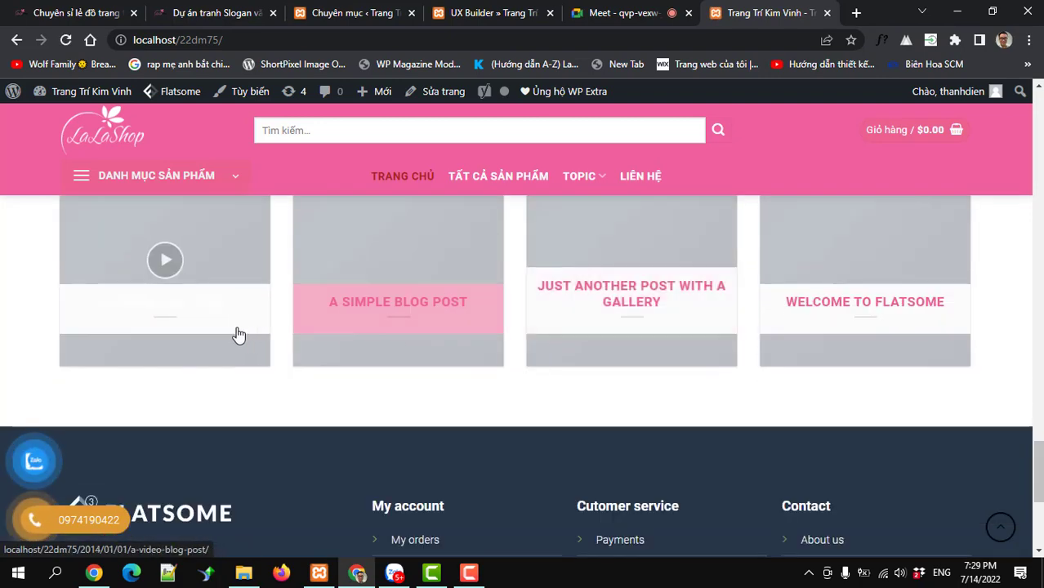
pyautogui.scroll(-1, 263, 349)
pyautogui.scroll(4, 352, 353)
pyautogui.scroll(4, 351, 353)
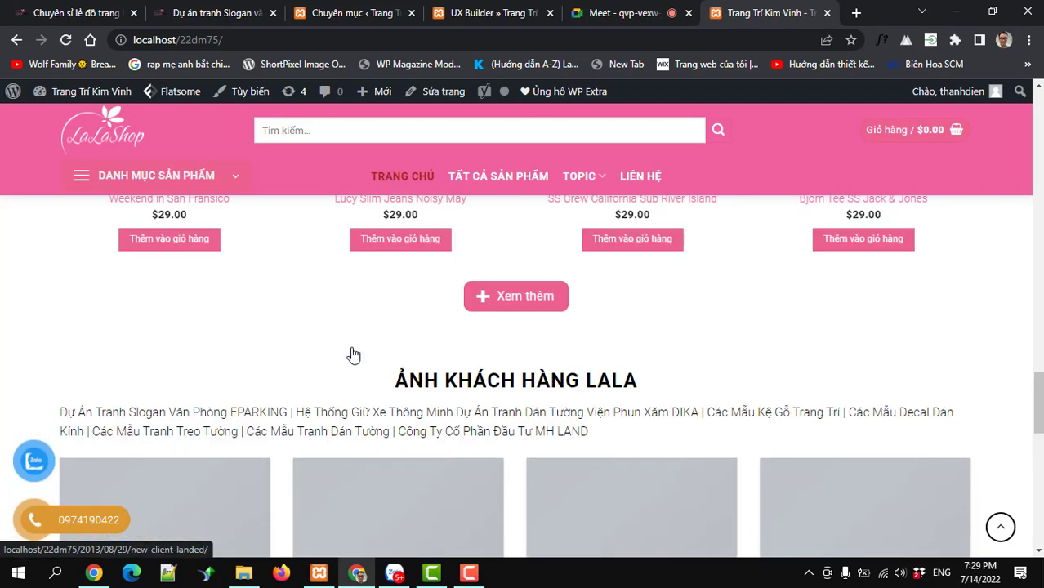